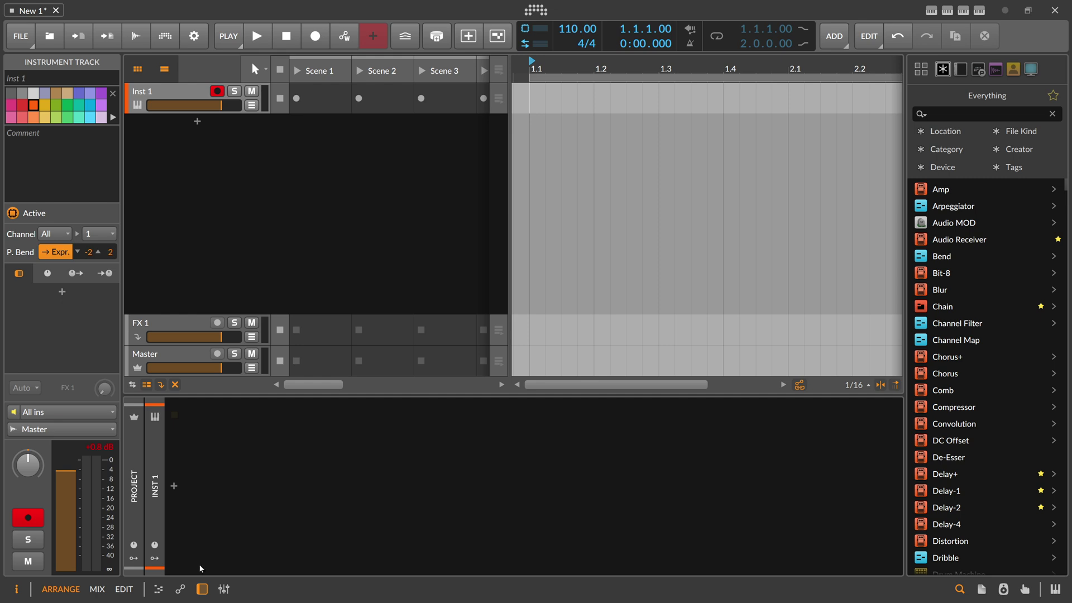
- Insert an XY Instrument container on the Inst 1 track
{"action": "left_click", "coordinate": [173, 487]}
{"action": "type", "text": "xy"}
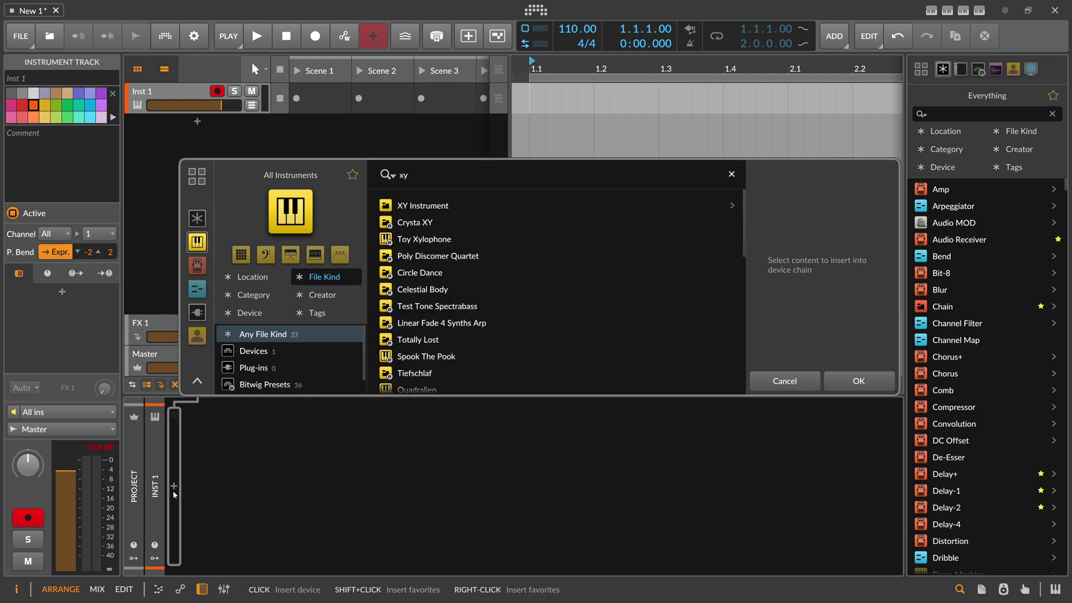
{"action": "key", "text": "Return"}
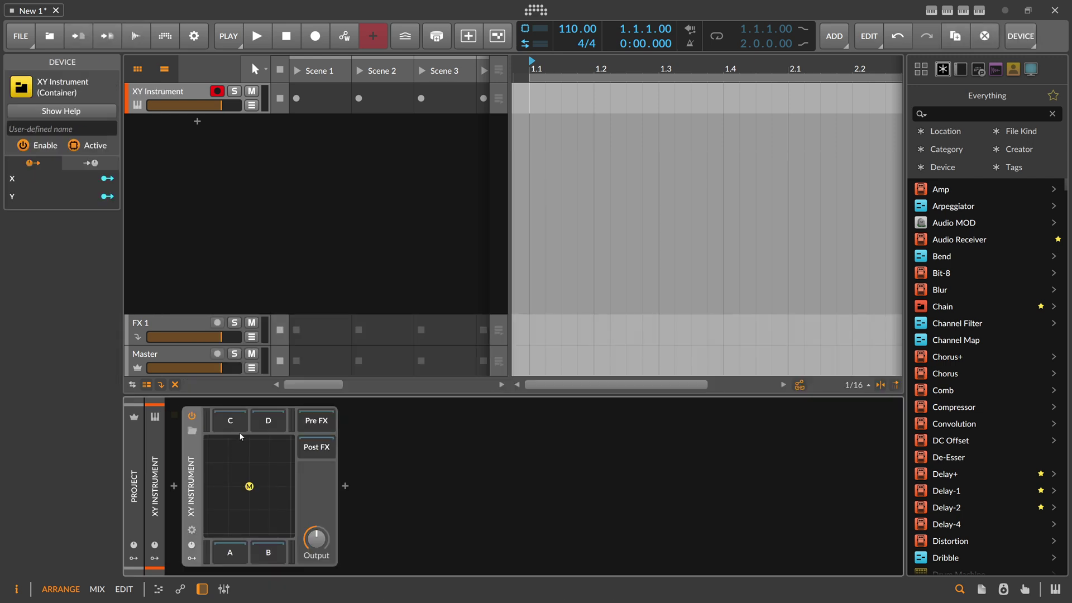
- Load the Klingelklang preset into slot C and move the XY mix point up between slots C and D
{"action": "left_click", "coordinate": [346, 487]}
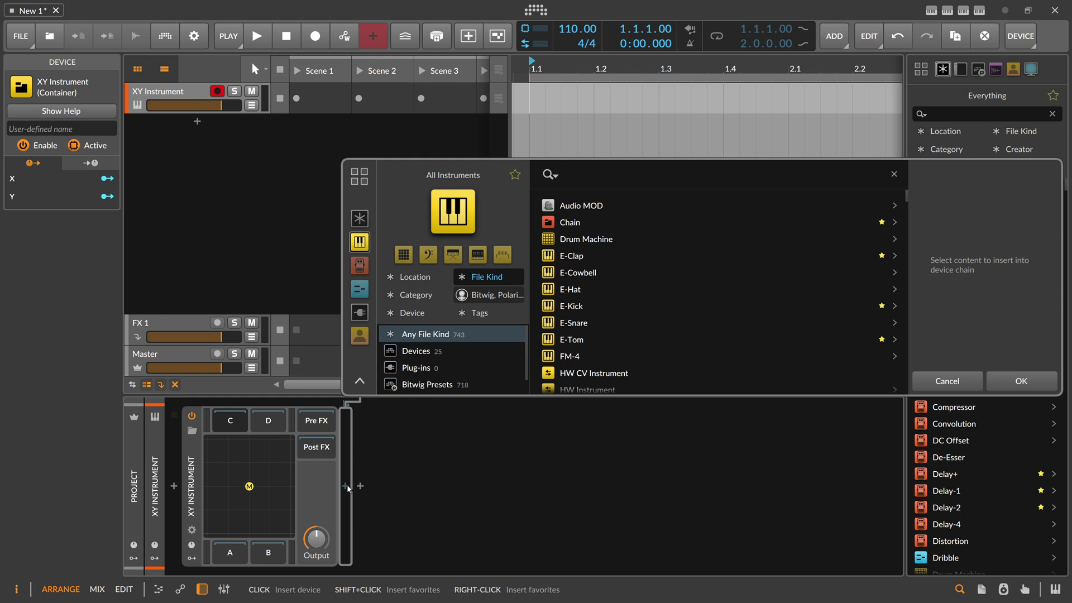
{"action": "type", "text": "polis"}
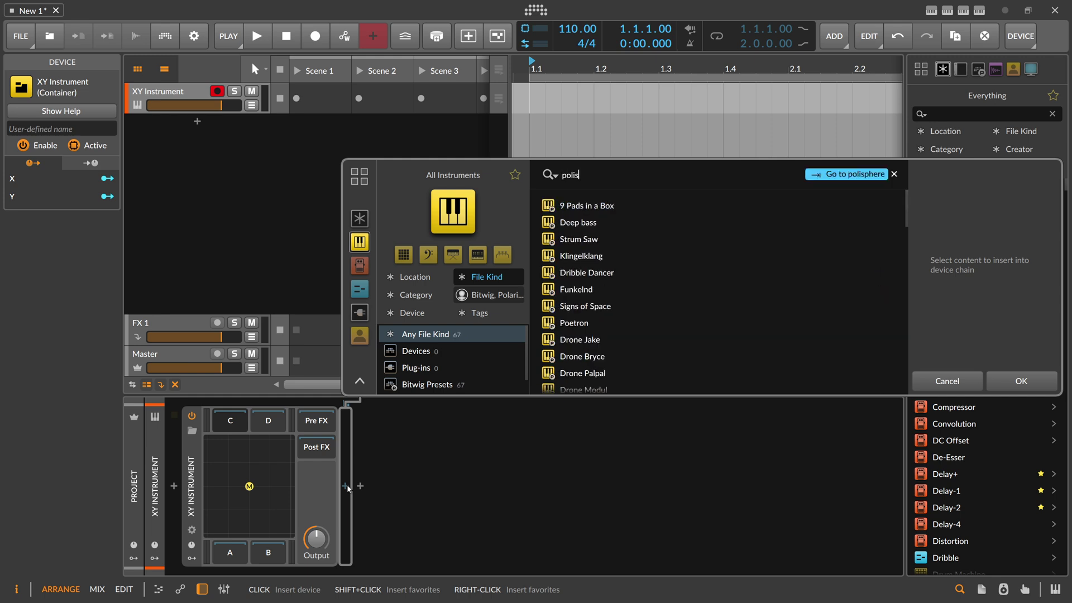
{"action": "double_click", "coordinate": [585, 256]}
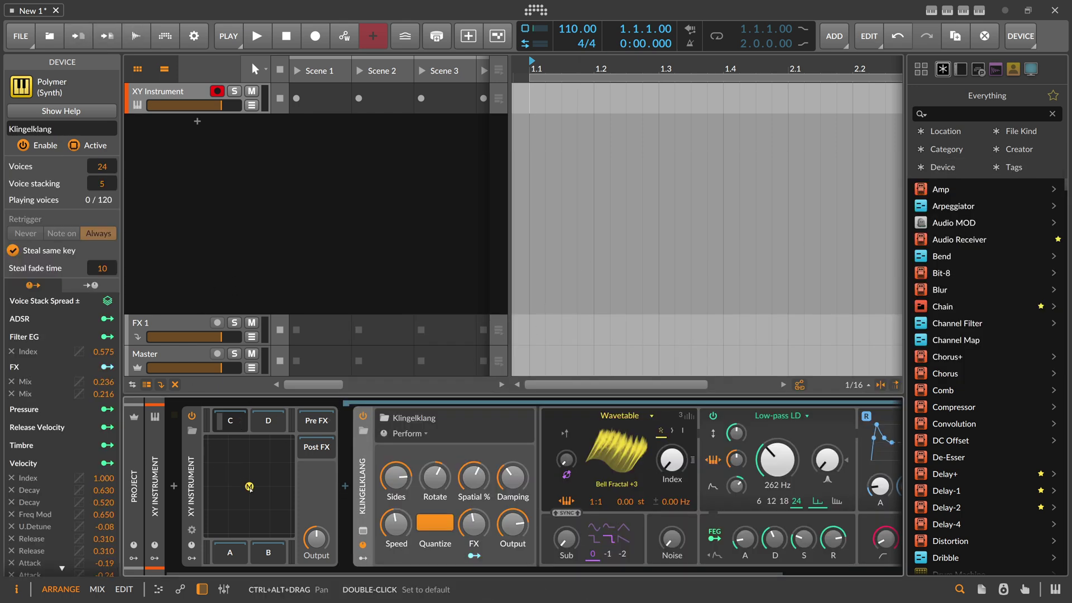
{"action": "left_click_drag", "start_coordinate": [249, 486], "coordinate": [256, 441]}
- Load the polisphere preset Drone Despi into slot D and move the mix point about halfway towards the pad's centre
{"action": "left_click", "coordinate": [269, 423]}
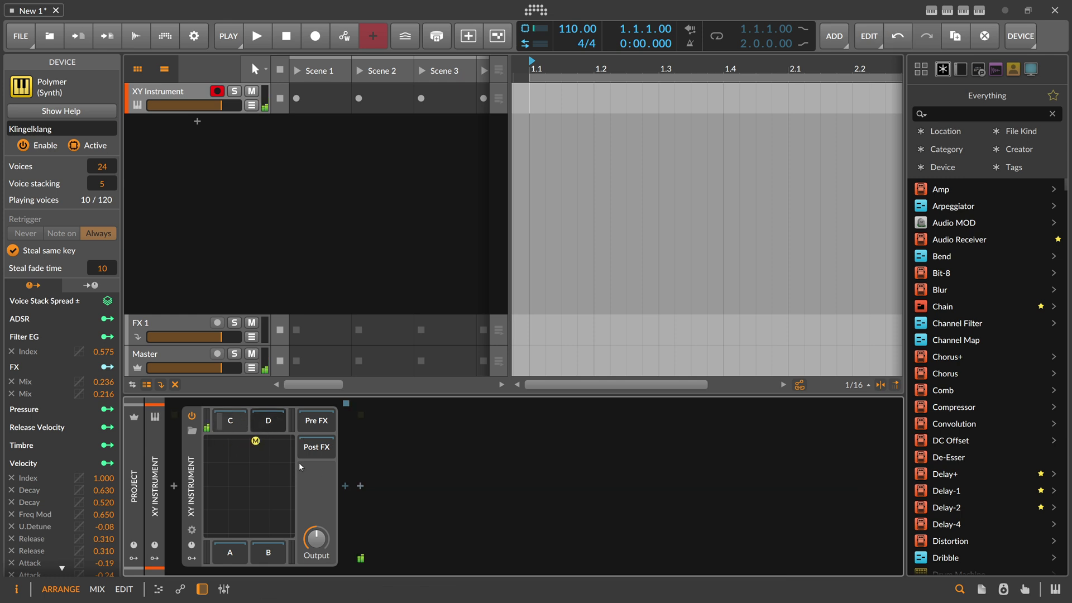
{"action": "left_click", "coordinate": [345, 486]}
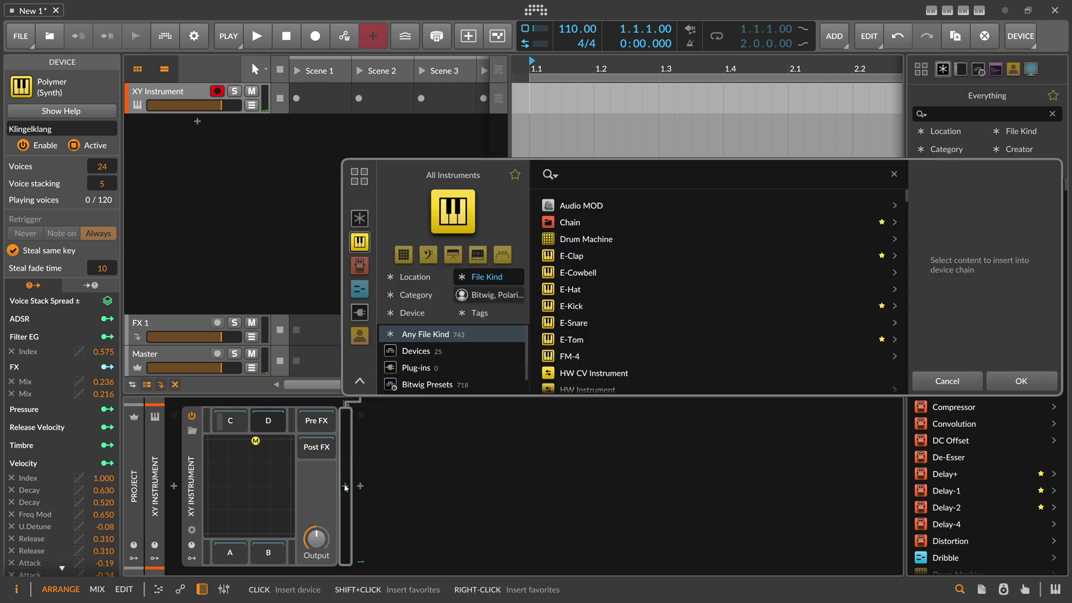
{"action": "type", "text": "polisp"}
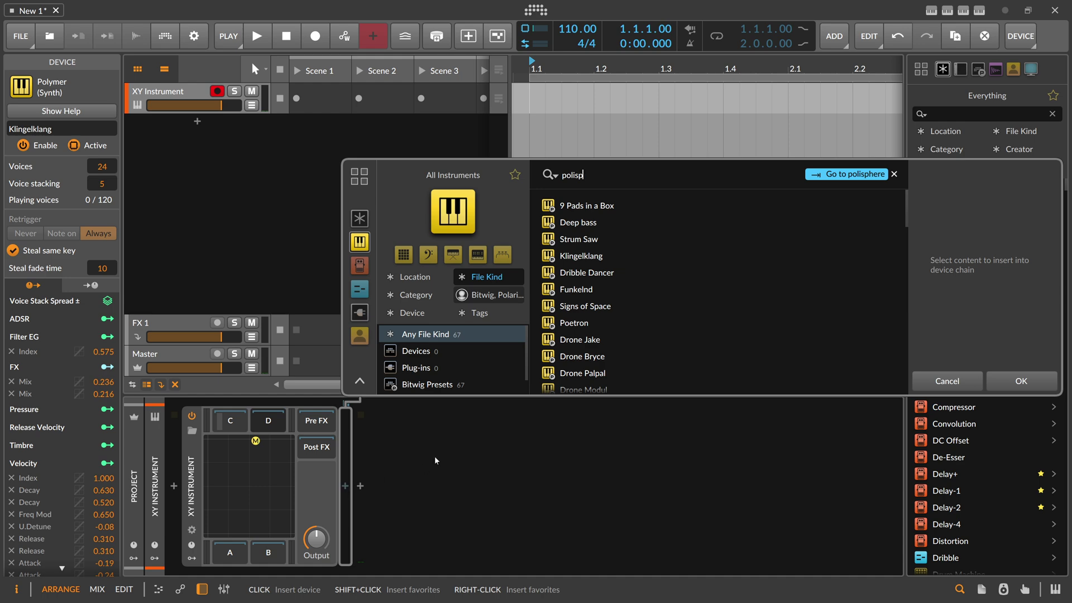
{"action": "scroll", "coordinate": [592, 279], "scroll_direction": "down", "scroll_amount": 5}
{"action": "double_click", "coordinate": [583, 240]}
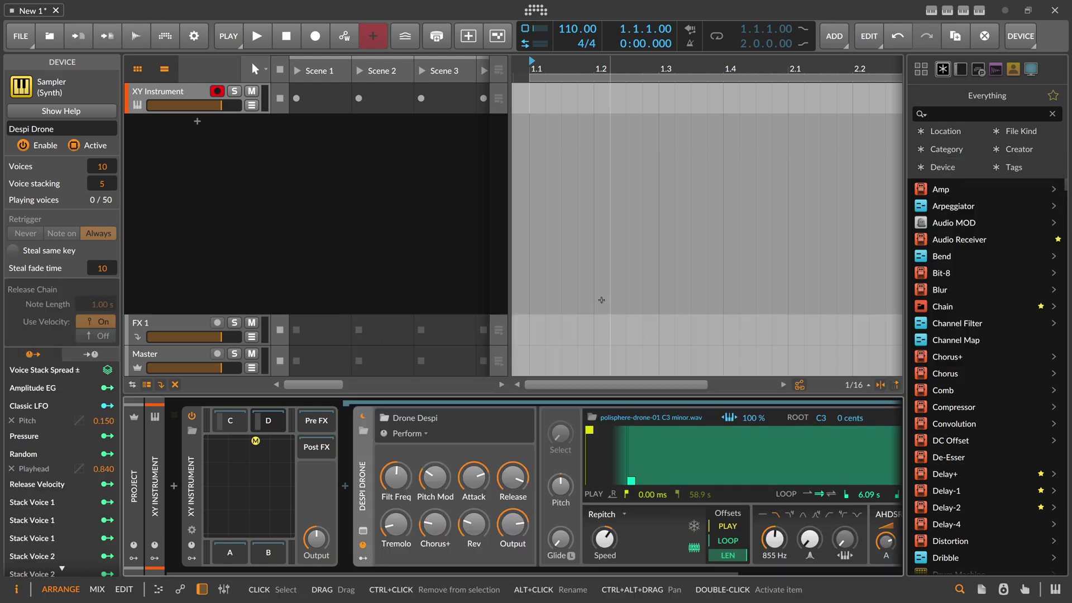
{"action": "left_click_drag", "start_coordinate": [255, 441], "coordinate": [248, 466]}
- Load the polisphere preset Drone Modul into slot A of the XY Instrument
{"action": "left_click", "coordinate": [241, 555]}
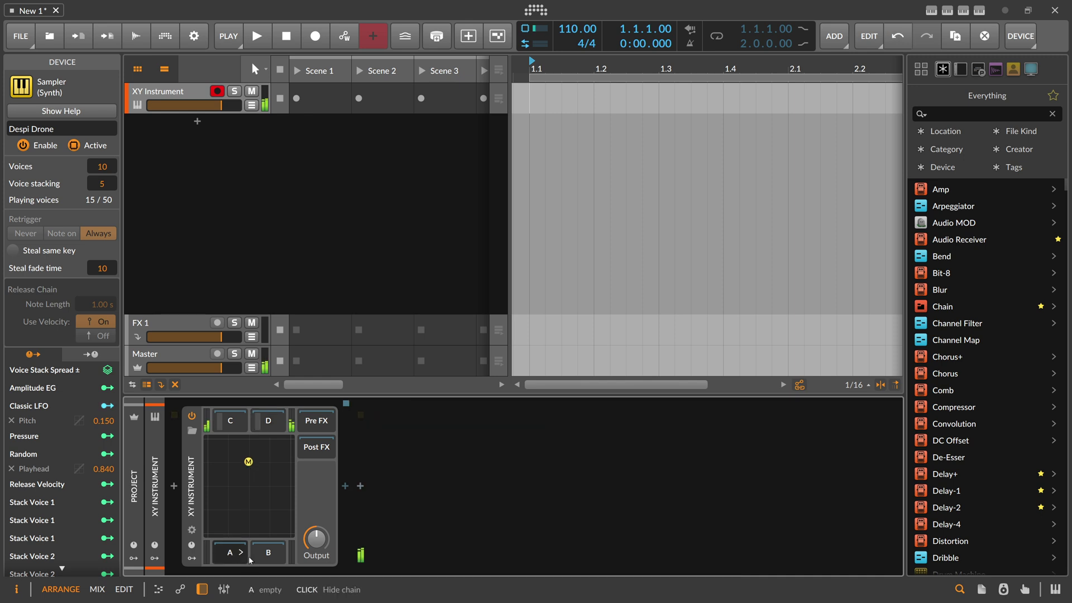
{"action": "left_click", "coordinate": [345, 487]}
{"action": "type", "text": "polis"}
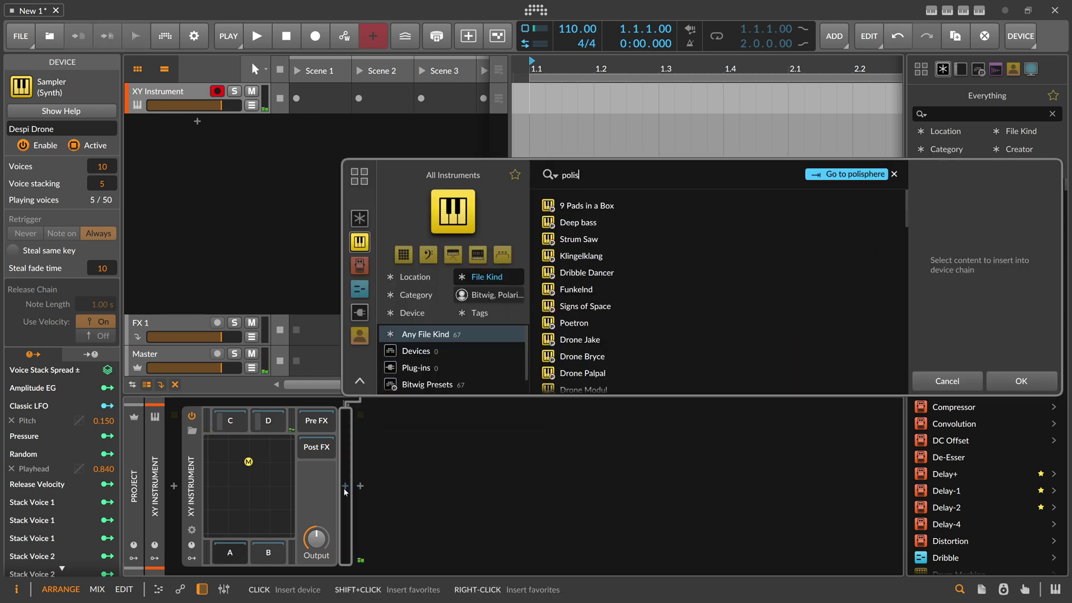
{"action": "type", "text": "phere"}
{"action": "scroll", "coordinate": [611, 339], "scroll_direction": "down", "scroll_amount": 2}
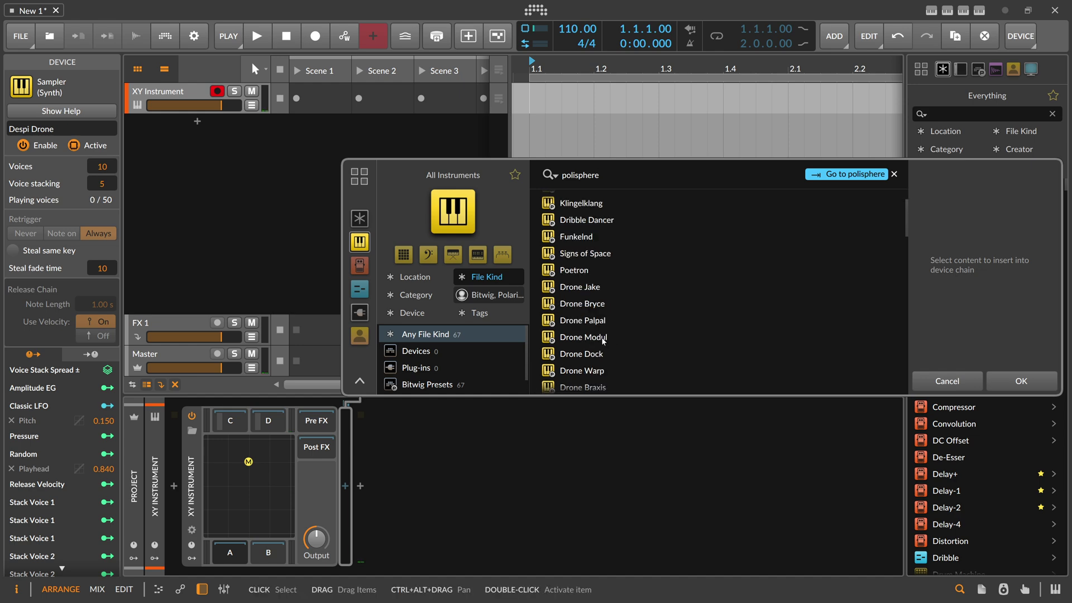
{"action": "left_click", "coordinate": [600, 337]}
{"action": "double_click", "coordinate": [600, 336]}
- Load the polisphere preset Drone Zuul into slot B of the XY Instrument
{"action": "left_click", "coordinate": [261, 422]}
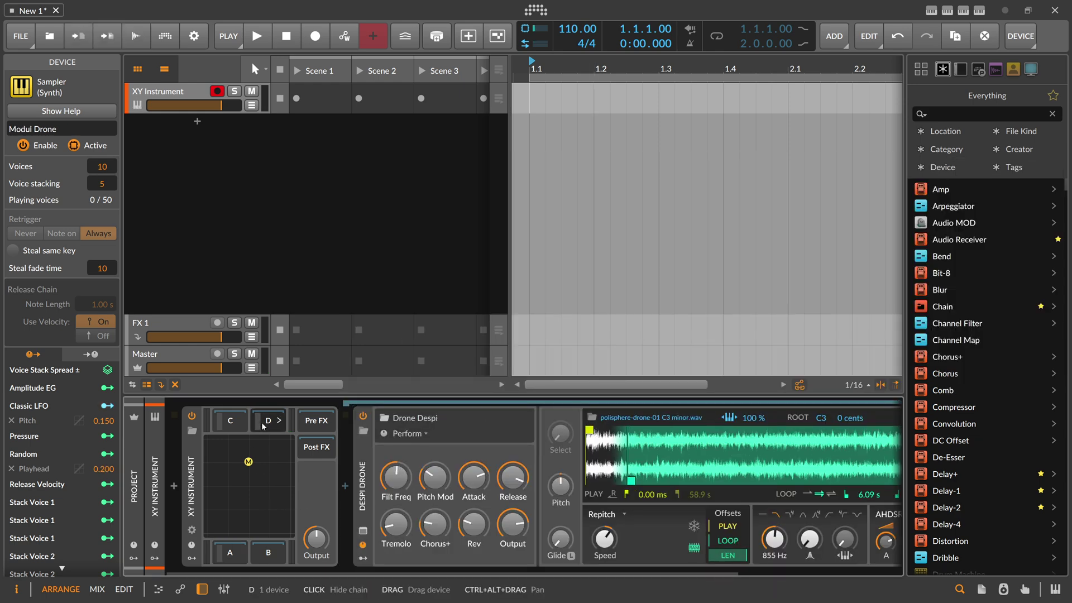
{"action": "left_click", "coordinate": [229, 559]}
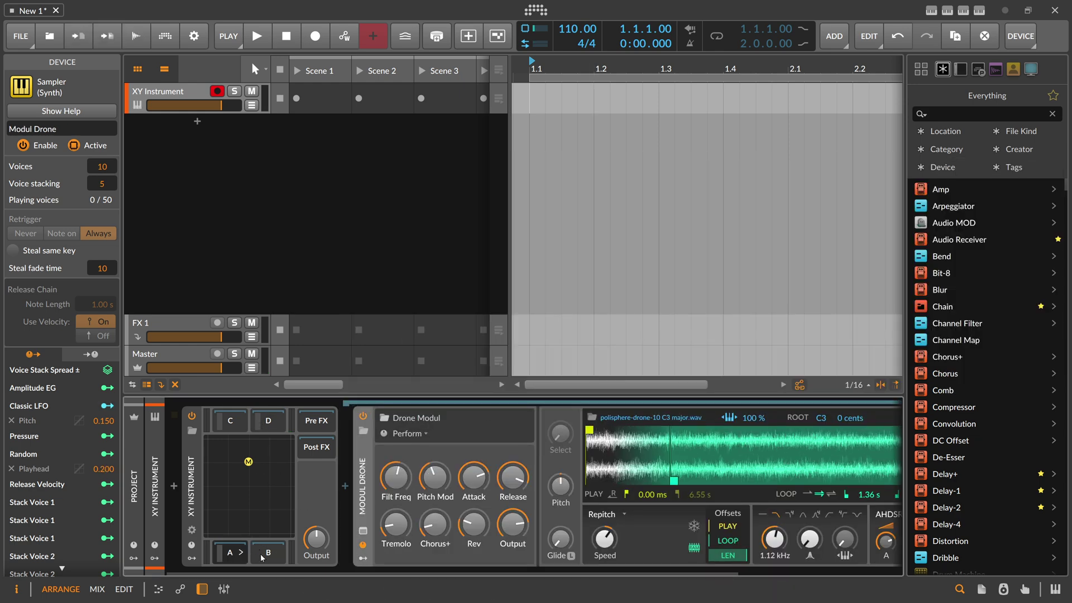
{"action": "left_click", "coordinate": [274, 556]}
{"action": "left_click", "coordinate": [345, 486]}
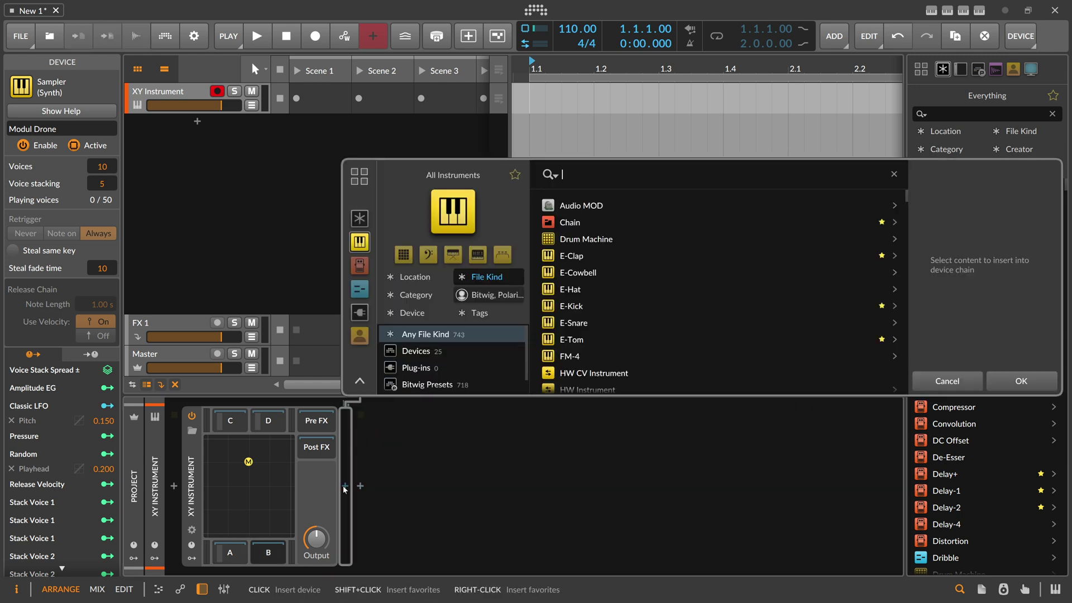
{"action": "type", "text": "polisphere"}
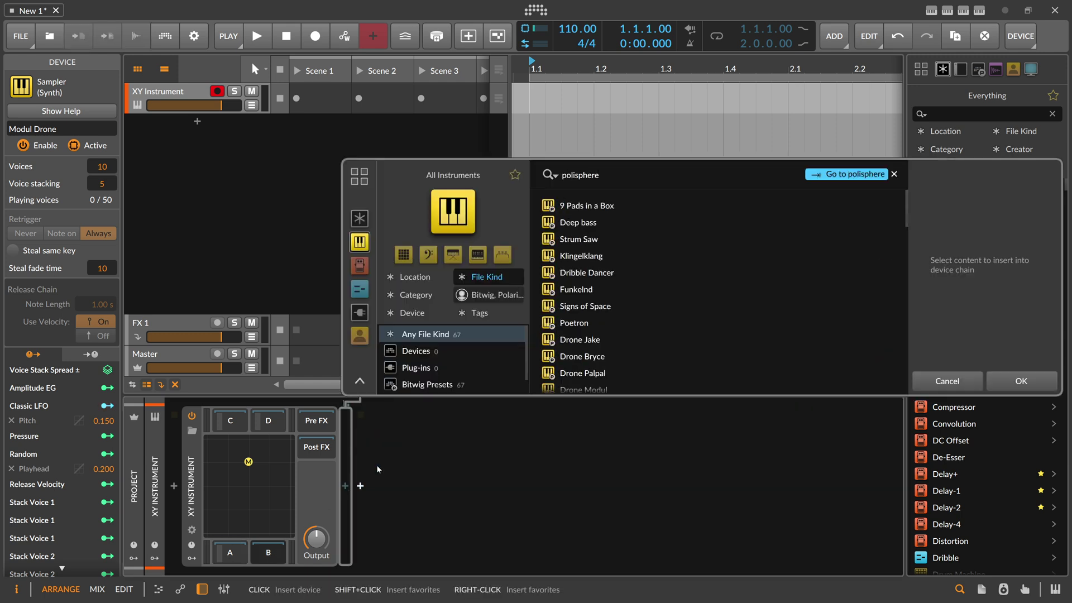
{"action": "scroll", "coordinate": [577, 351], "scroll_direction": "down", "scroll_amount": 3}
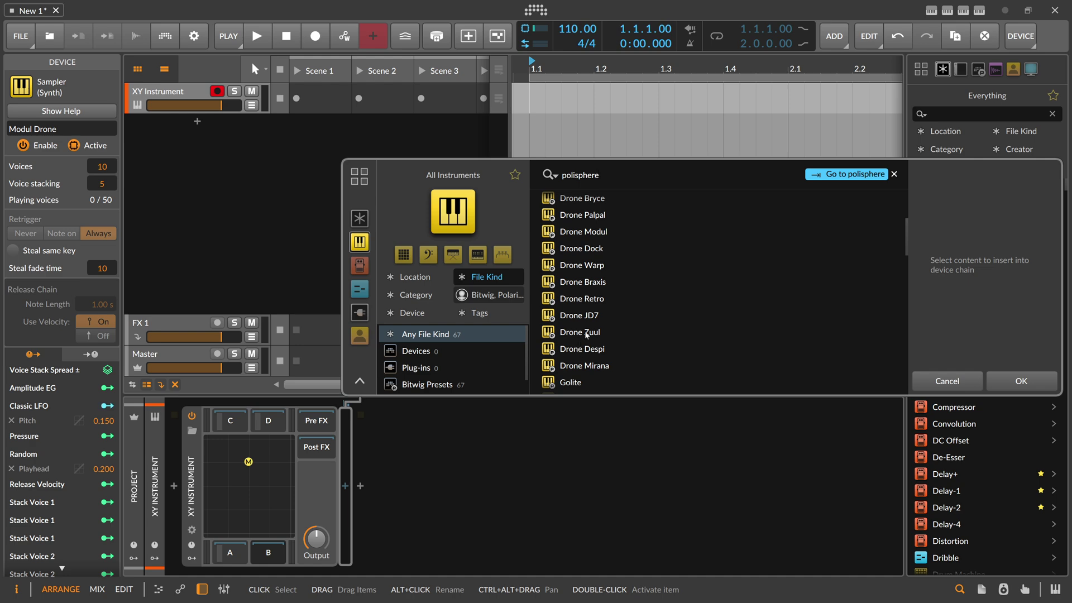
{"action": "double_click", "coordinate": [587, 332]}
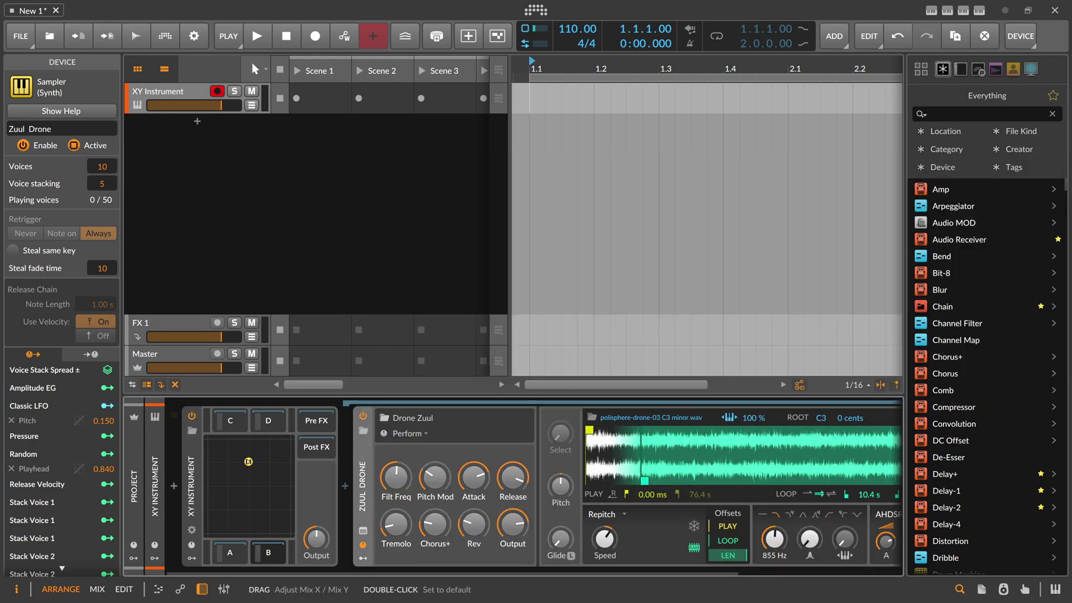
- Move the mix point around to the pad's centre, and examine the full Drone Despi device in slot D
{"action": "mouse_move", "coordinate": [250, 463]}
{"action": "left_mouse_down"}
{"action": "mouse_move", "coordinate": [229, 513]}
{"action": "mouse_move", "coordinate": [237, 535]}
{"action": "mouse_move", "coordinate": [292, 539]}
{"action": "mouse_move", "coordinate": [295, 473]}
{"action": "mouse_move", "coordinate": [271, 443]}
{"action": "mouse_move", "coordinate": [217, 443]}
{"action": "mouse_move", "coordinate": [229, 455]}
{"action": "mouse_move", "coordinate": [224, 480]}
{"action": "mouse_move", "coordinate": [249, 490]}
{"action": "mouse_move", "coordinate": [240, 498]}
{"action": "mouse_move", "coordinate": [249, 507]}
{"action": "mouse_move", "coordinate": [221, 443]}
{"action": "mouse_move", "coordinate": [275, 478]}
{"action": "left_mouse_up"}
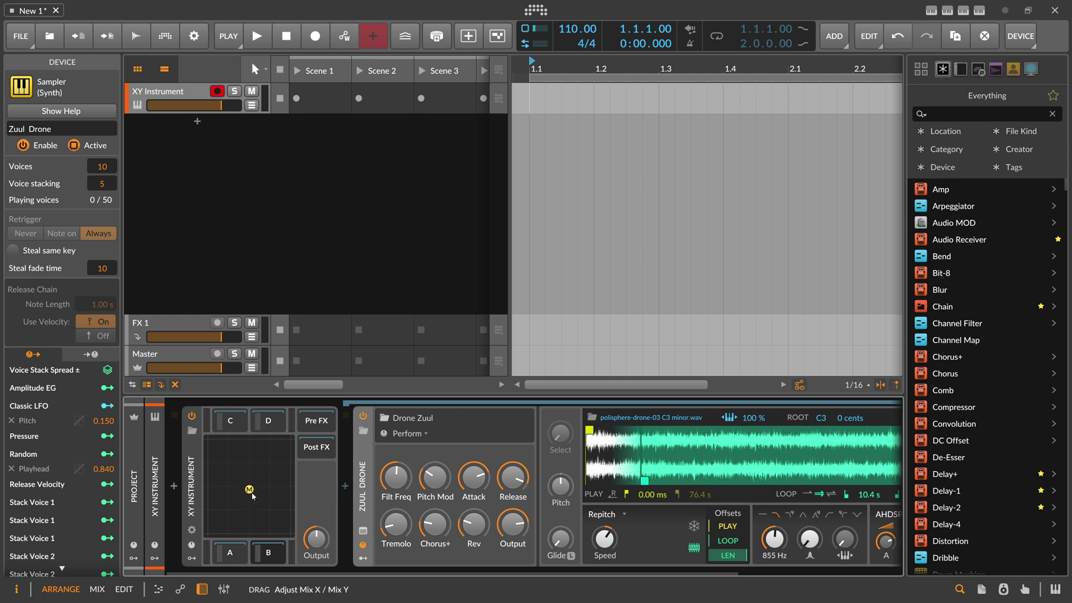
{"action": "mouse_move", "coordinate": [246, 493]}
{"action": "left_mouse_down"}
{"action": "mouse_move", "coordinate": [224, 470]}
{"action": "mouse_move", "coordinate": [261, 496]}
{"action": "mouse_move", "coordinate": [251, 491]}
{"action": "left_mouse_up"}
{"action": "left_click", "coordinate": [269, 421]}
{"action": "left_click_drag", "start_coordinate": [327, 573], "coordinate": [475, 574]}
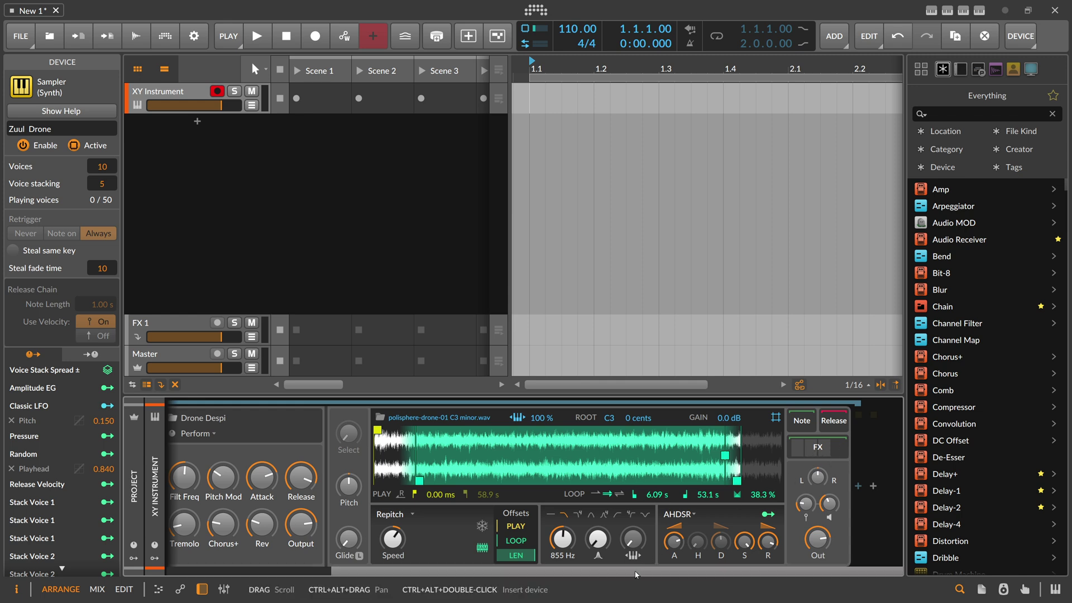
{"action": "left_click_drag", "start_coordinate": [637, 574], "coordinate": [471, 574]}
- Audition the four-way blend by moving the mix point to corner A, the centre, corner C and back near the centre
{"action": "left_click_drag", "start_coordinate": [249, 494], "coordinate": [206, 537]}
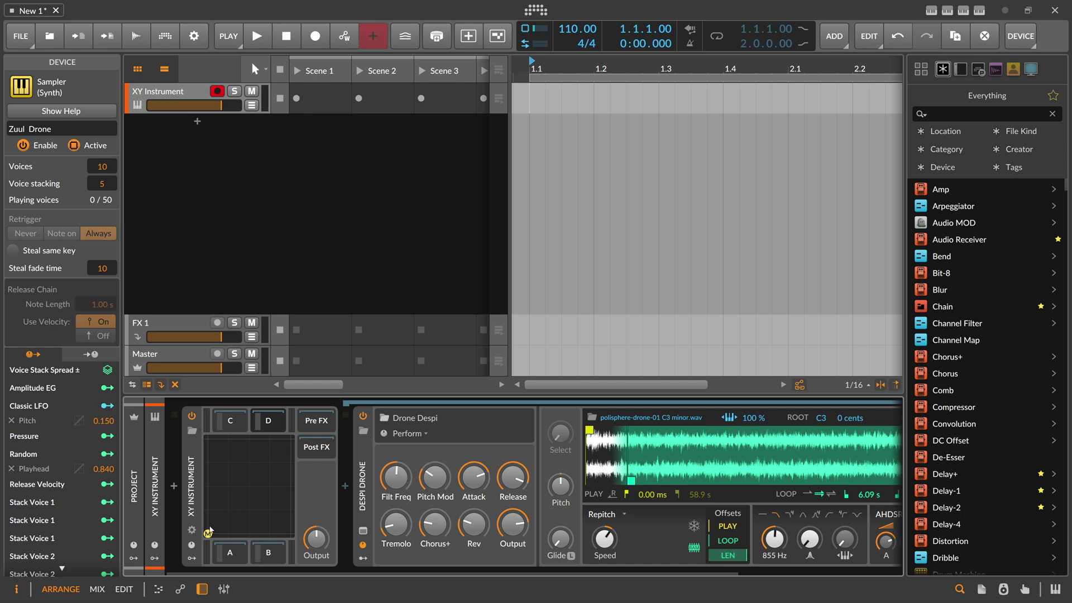
{"action": "left_click_drag", "start_coordinate": [207, 533], "coordinate": [255, 491]}
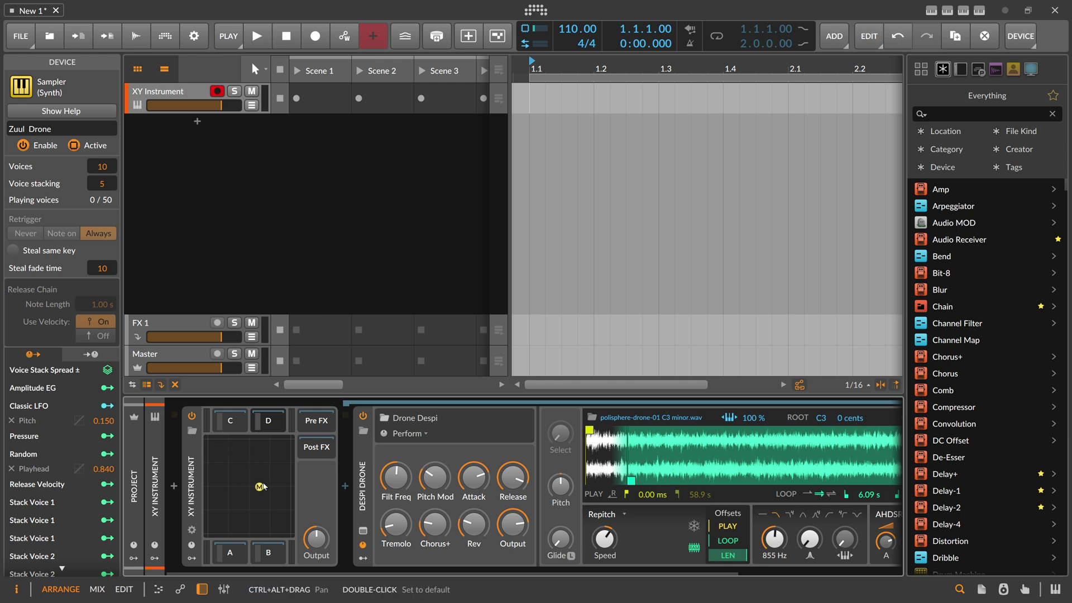
{"action": "left_click_drag", "start_coordinate": [263, 487], "coordinate": [208, 439]}
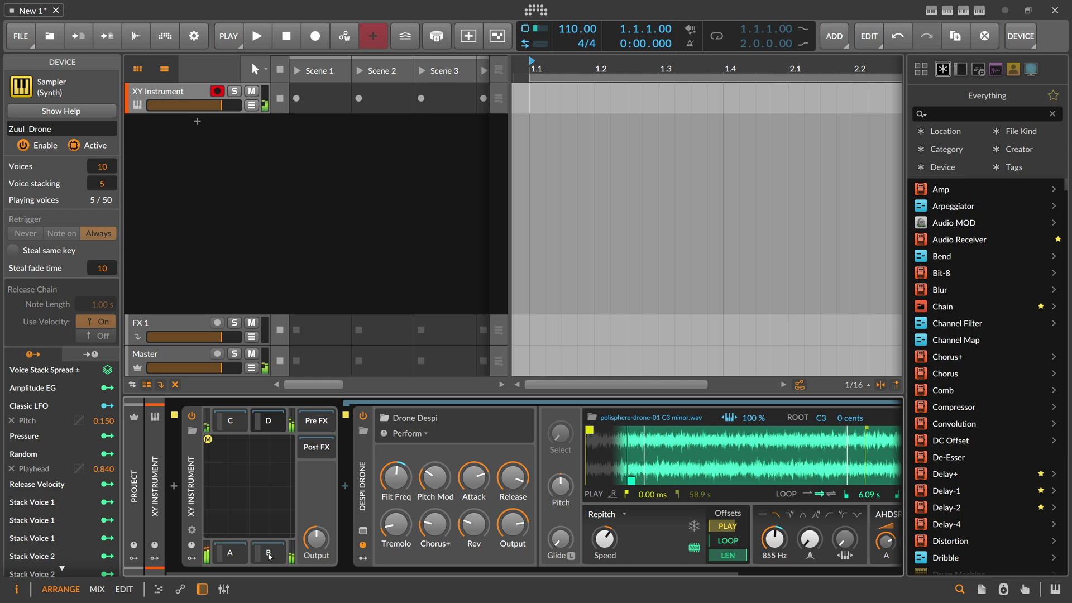
{"action": "left_click_drag", "start_coordinate": [210, 442], "coordinate": [250, 483]}
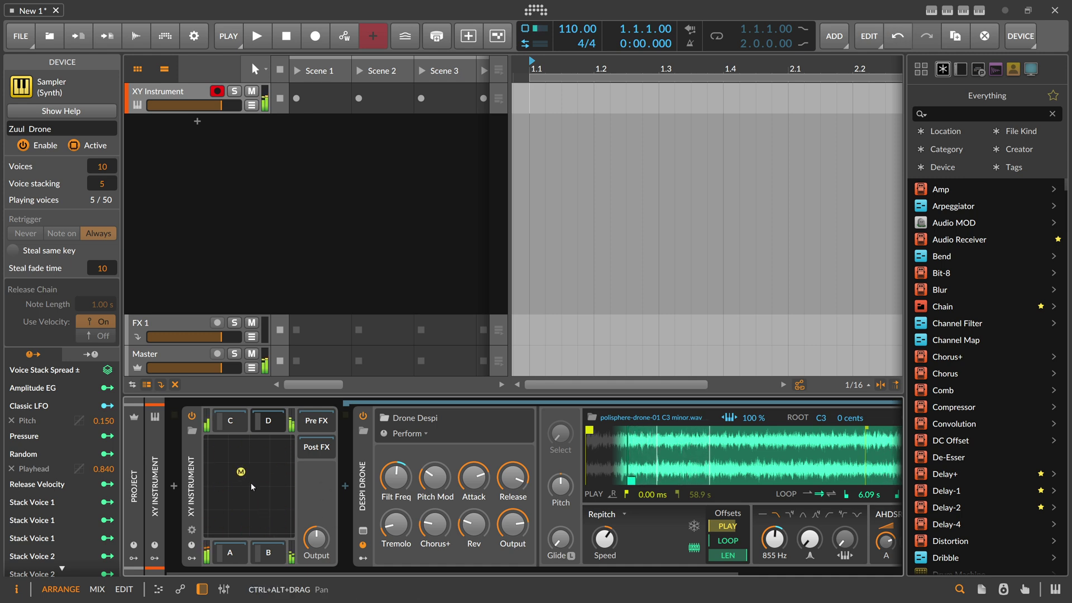
- Add the SuperMassive Custom Stardust preset to the XY Instrument's Post FX chain
{"action": "left_click", "coordinate": [313, 455]}
{"action": "left_click", "coordinate": [345, 485]}
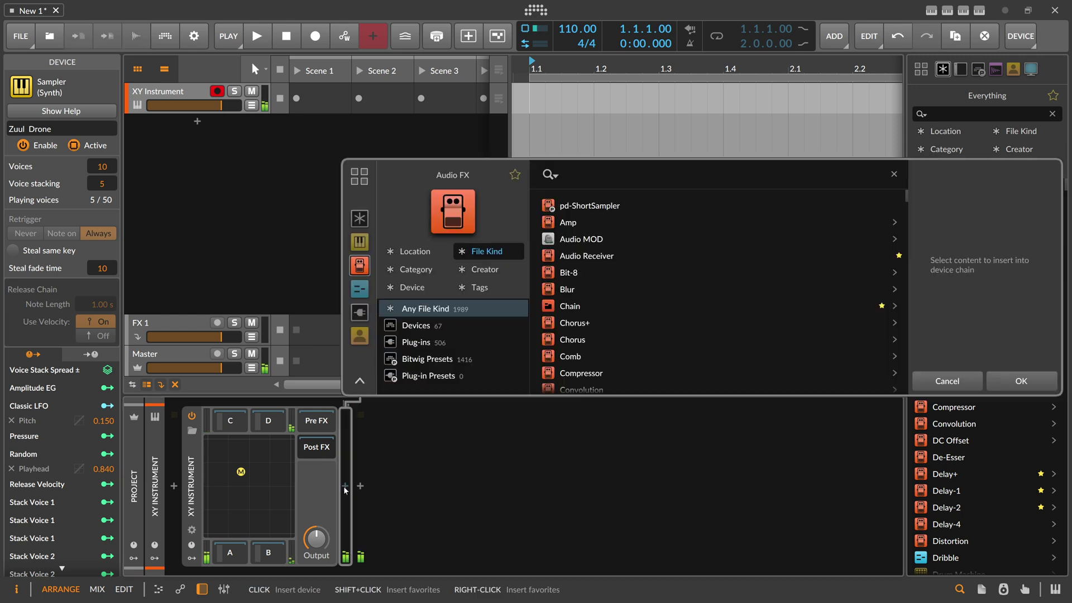
{"action": "type", "text": "super"}
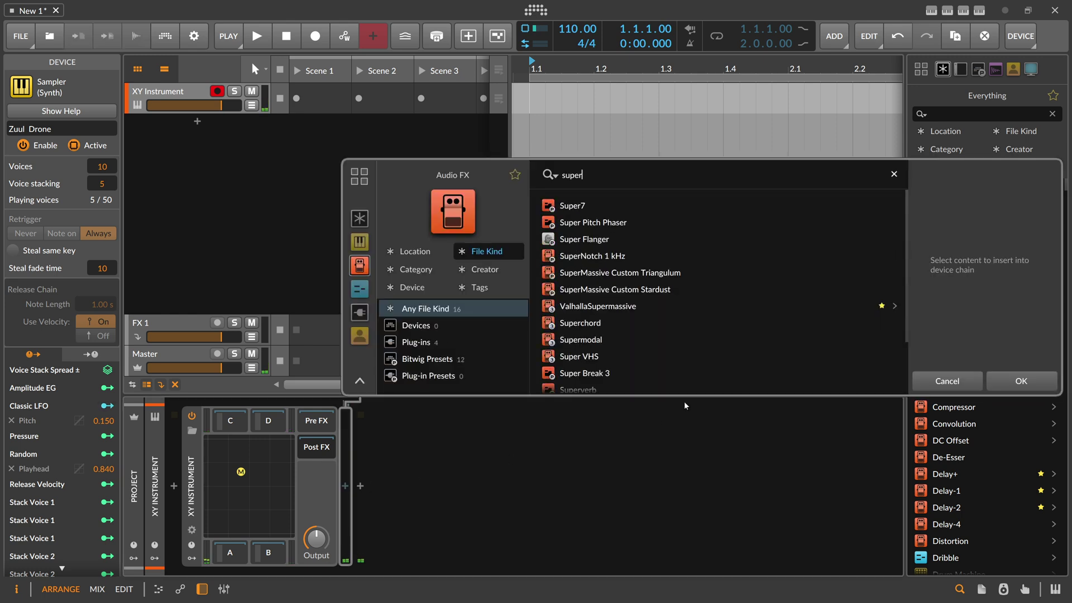
{"action": "double_click", "coordinate": [613, 289]}
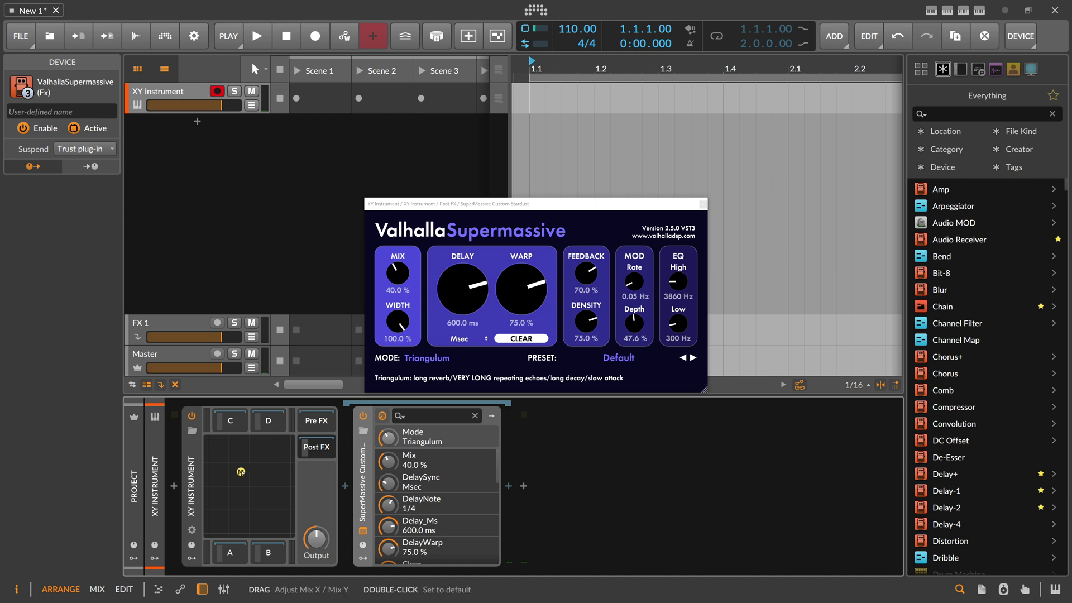
- Audition the blend through the Post FX reverb by sweeping the mix point across the pad, ending between the centre and corner B
{"action": "left_click_drag", "start_coordinate": [241, 471], "coordinate": [199, 438]}
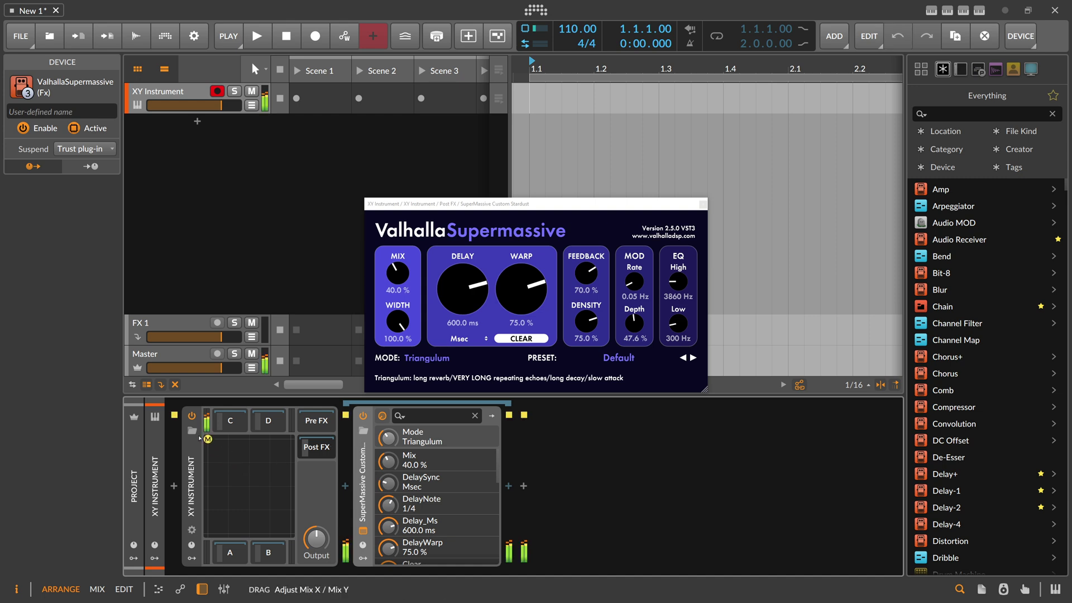
{"action": "left_click_drag", "start_coordinate": [316, 555], "coordinate": [316, 554]}
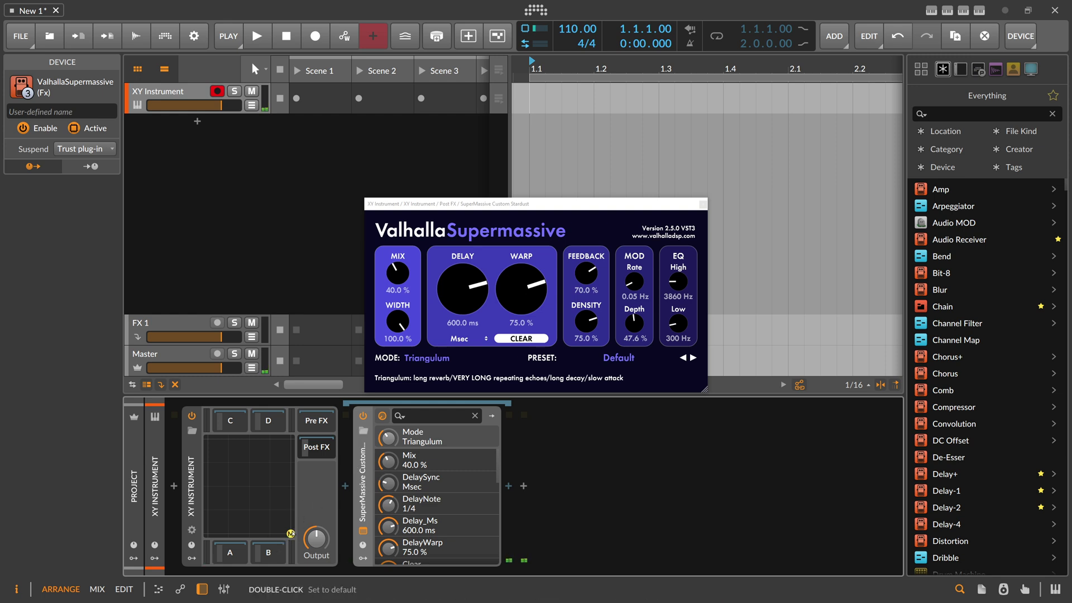
{"action": "left_click_drag", "start_coordinate": [291, 533], "coordinate": [264, 533]}
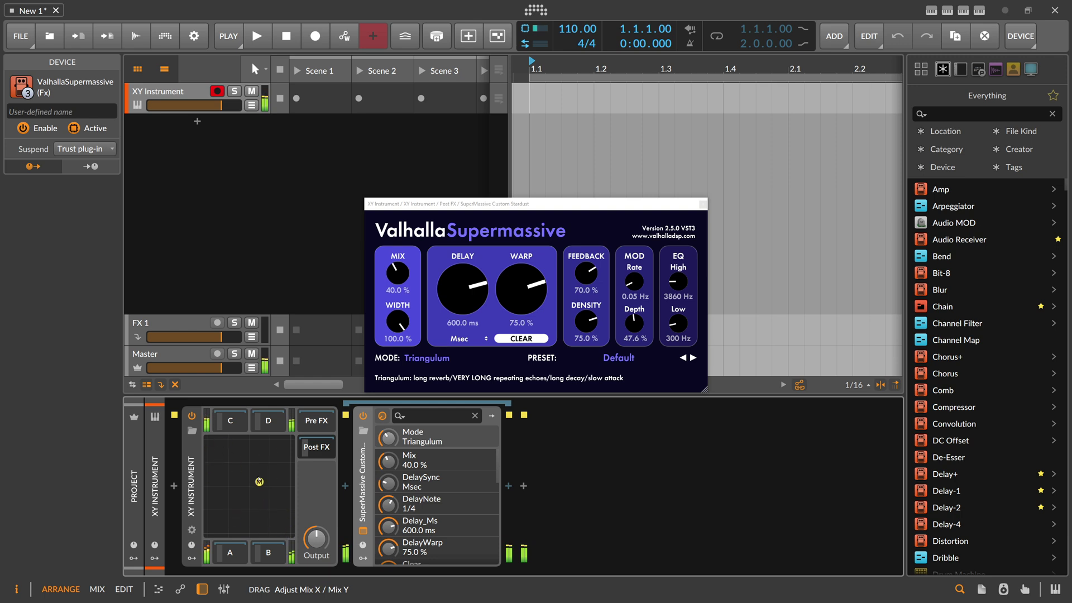
{"action": "left_click_drag", "start_coordinate": [259, 480], "coordinate": [276, 509]}
- Close the ValhallaSupermassive window and delete the plug-in from the Post FX chain
{"action": "left_click", "coordinate": [703, 204]}
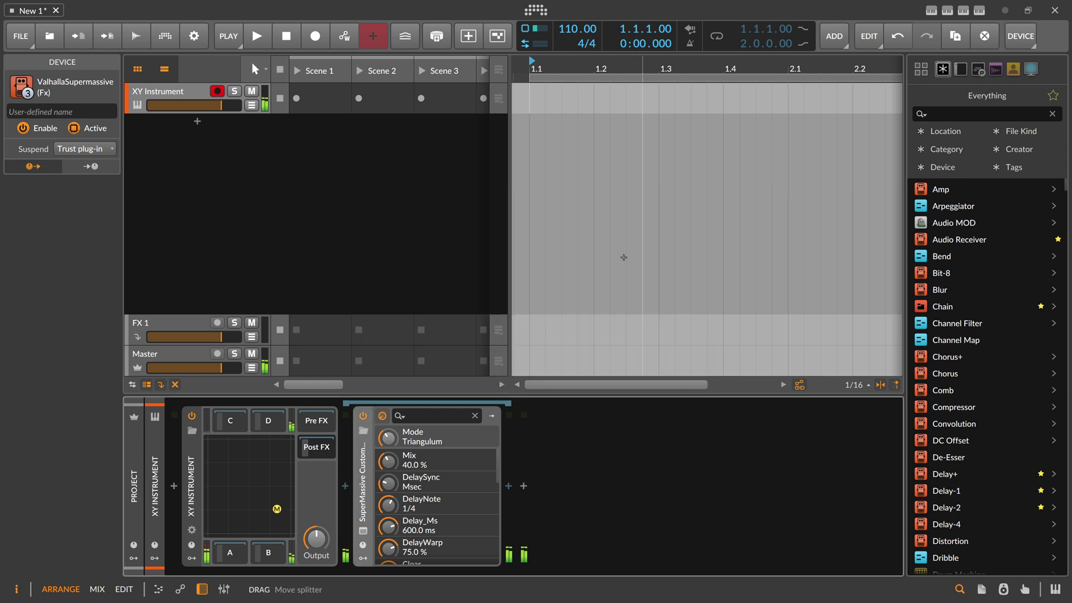
{"action": "key", "text": "Delete"}
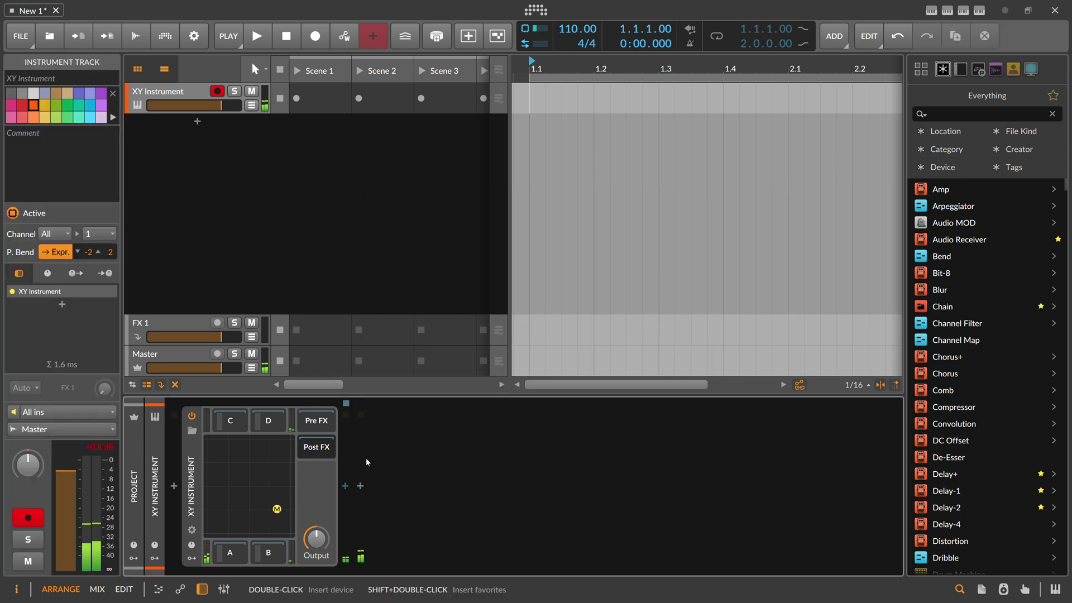
- Move Klingelklang out of slot C and Drone Despi out of slot D, each onto its own new instrument track
{"action": "left_click", "coordinate": [236, 427]}
{"action": "left_click_drag", "start_coordinate": [360, 467], "coordinate": [214, 171]}
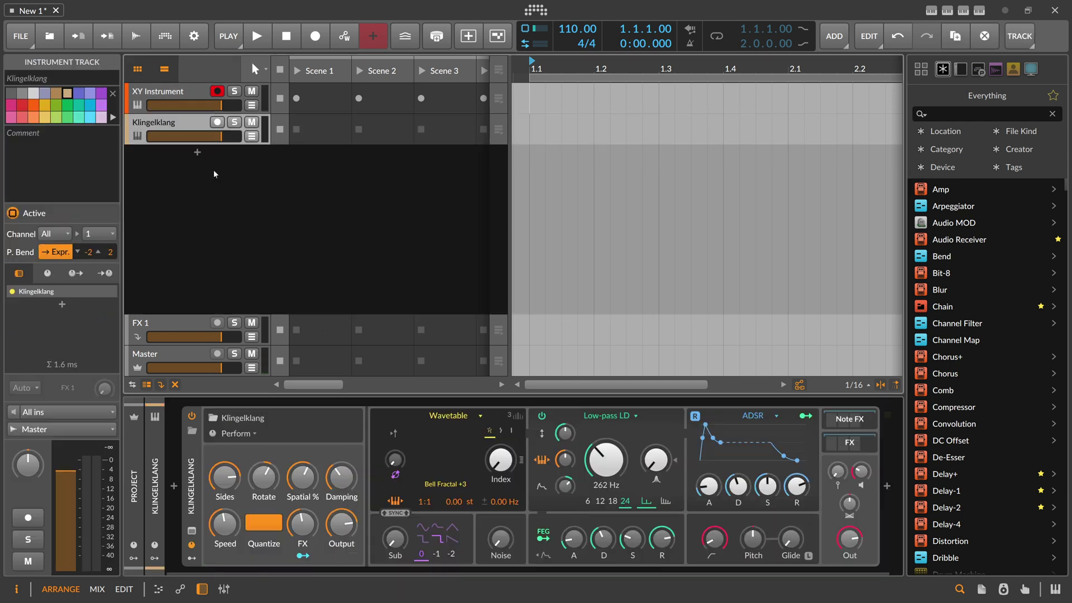
{"action": "left_click", "coordinate": [179, 96]}
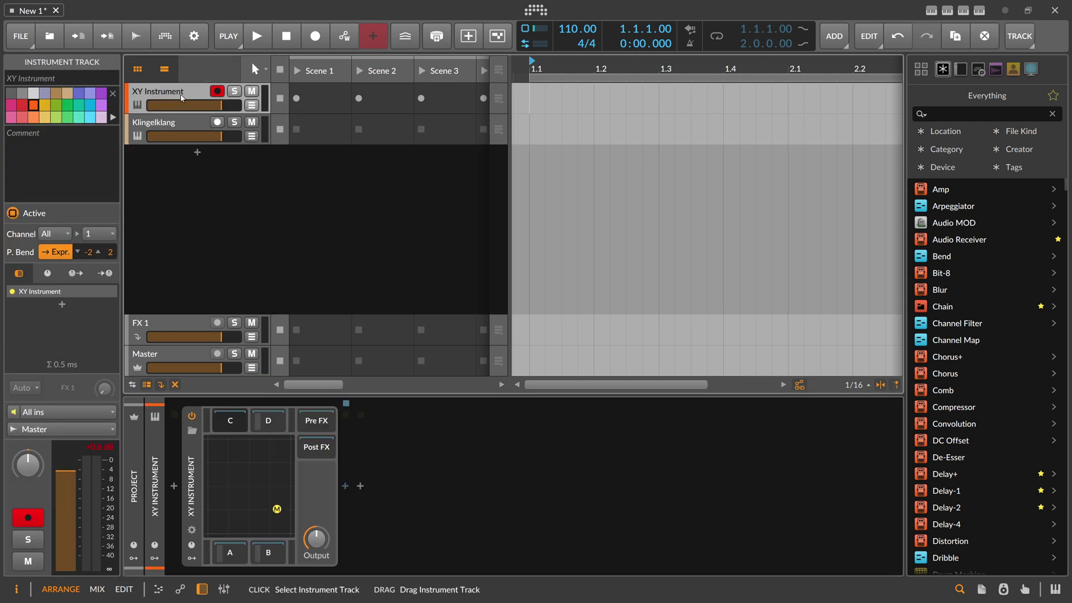
{"action": "left_click", "coordinate": [285, 424]}
{"action": "left_click", "coordinate": [363, 481]}
{"action": "left_click_drag", "start_coordinate": [363, 481], "coordinate": [202, 167]}
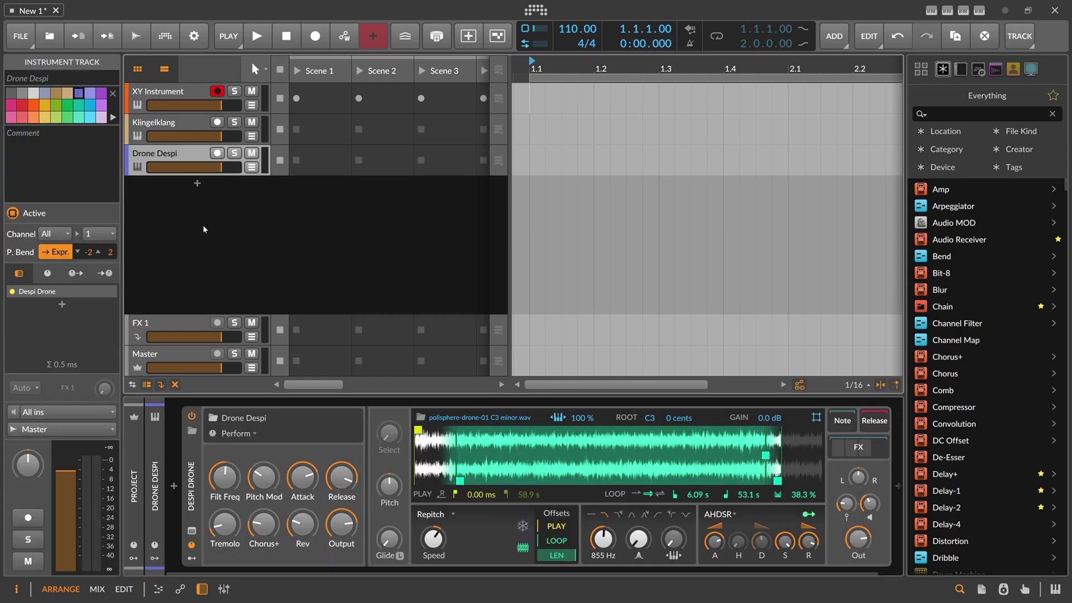
- Move Drone Modul and Drone Zuul out of the XY Instrument's slots, each onto its own new instrument track
{"action": "left_click", "coordinate": [167, 92]}
{"action": "left_click", "coordinate": [278, 551]}
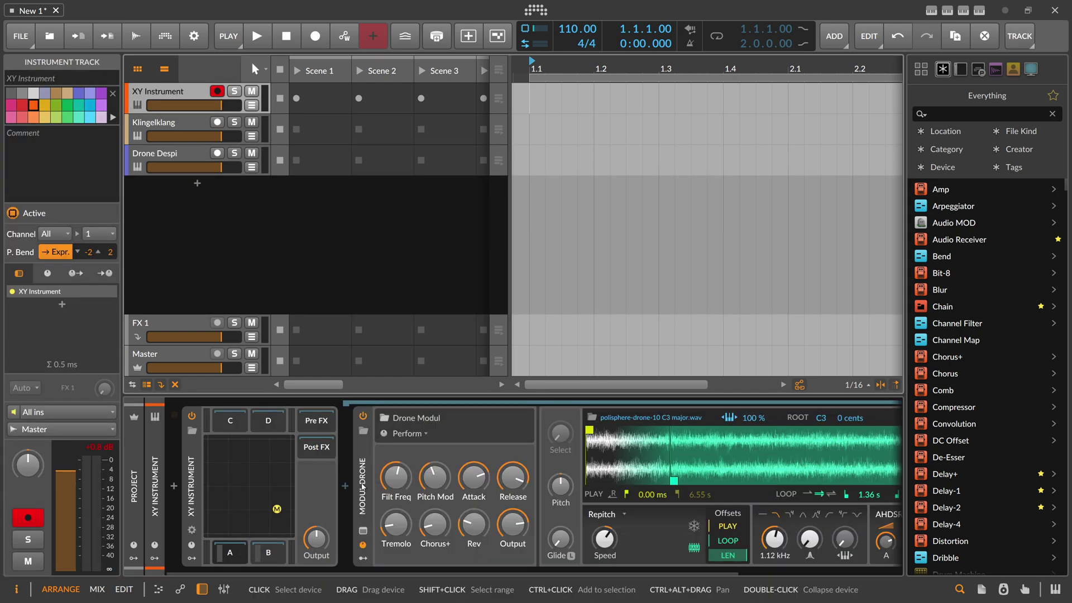
{"action": "left_click_drag", "start_coordinate": [363, 485], "coordinate": [224, 240]}
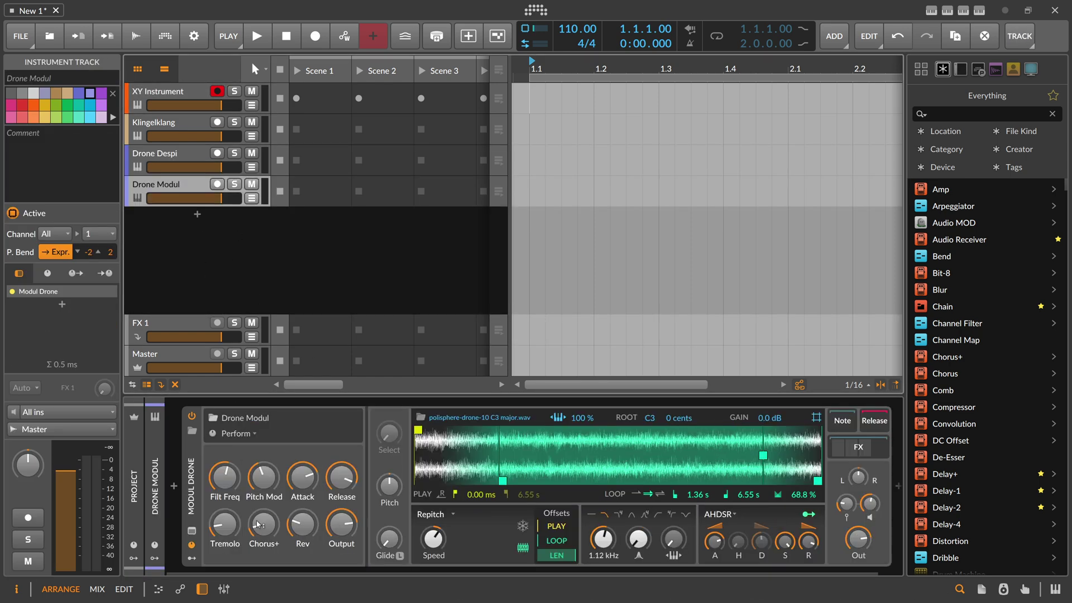
{"action": "left_click", "coordinate": [183, 100]}
{"action": "left_click", "coordinate": [273, 545]}
{"action": "left_click_drag", "start_coordinate": [369, 480], "coordinate": [223, 220]}
- Delete the emptied XY Instrument track and switch to the Mix view
{"action": "left_click", "coordinate": [186, 98]}
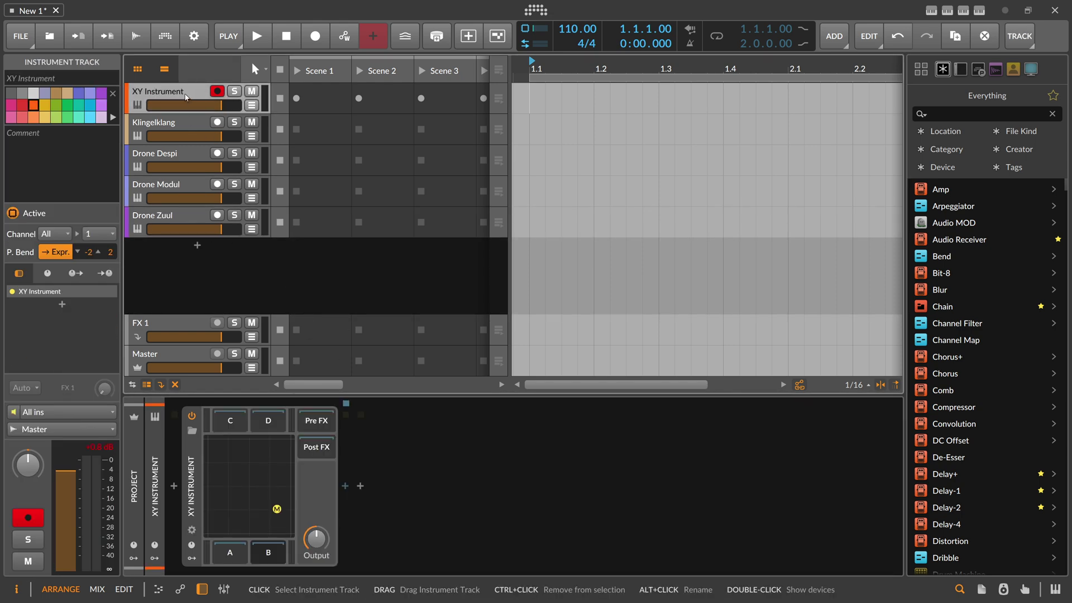
{"action": "key", "text": "Delete"}
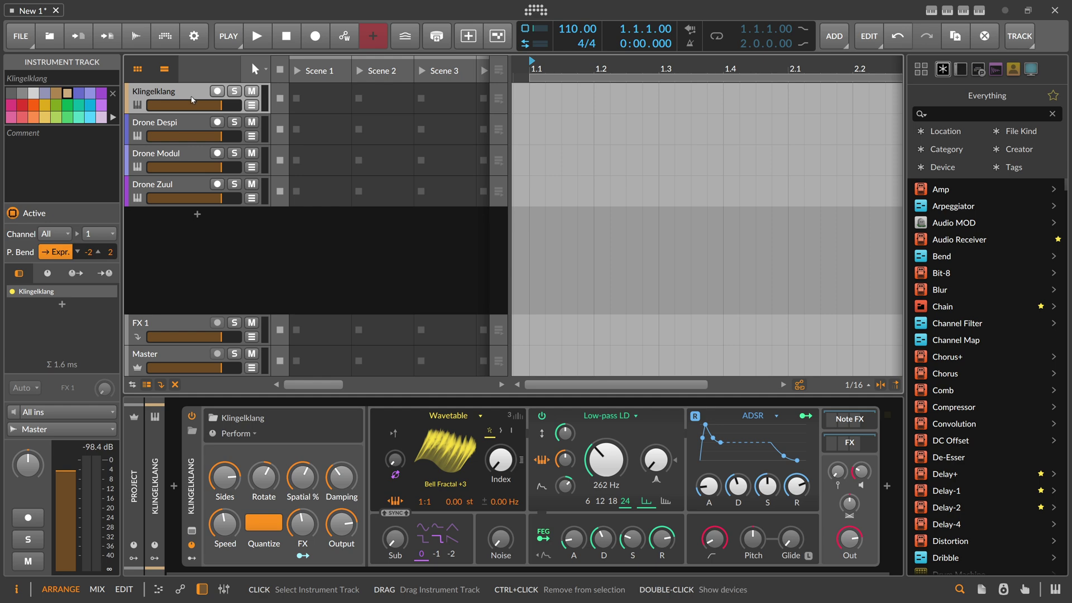
{"action": "key", "text": "alt+3"}
{"action": "key", "text": "alt+1"}
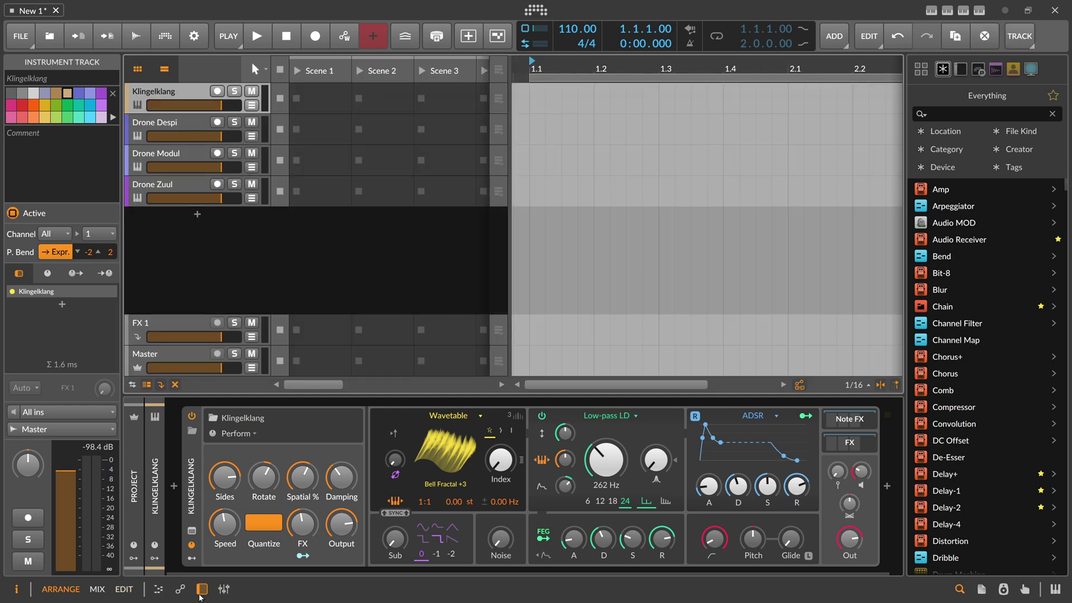
{"action": "key", "text": "alt+2"}
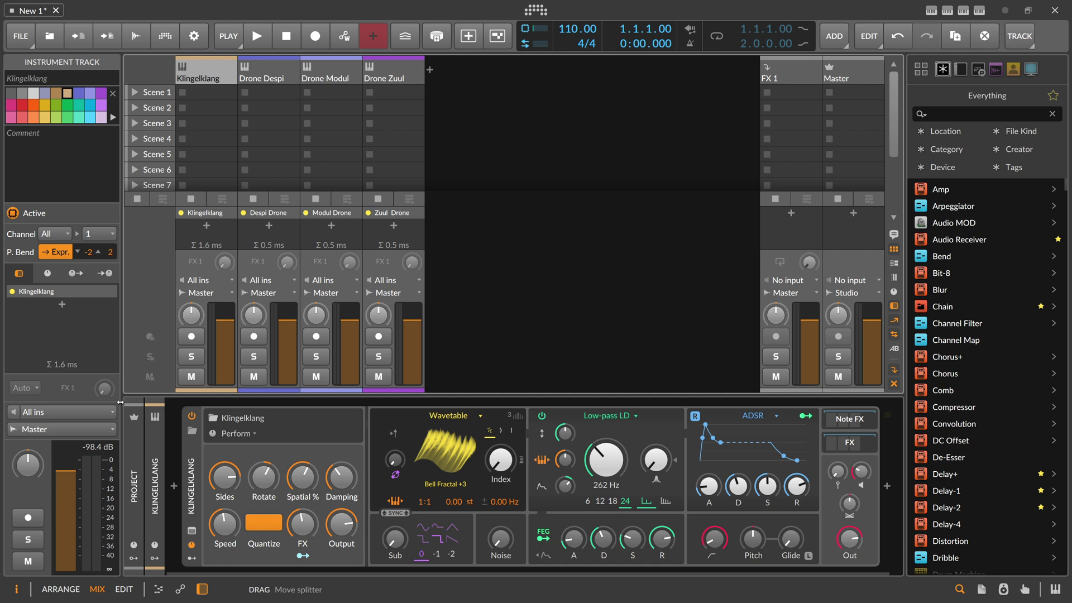
- Add a Vector-4 modulator to the project's first modulator slot and expand its XY pad
{"action": "left_click", "coordinate": [134, 558]}
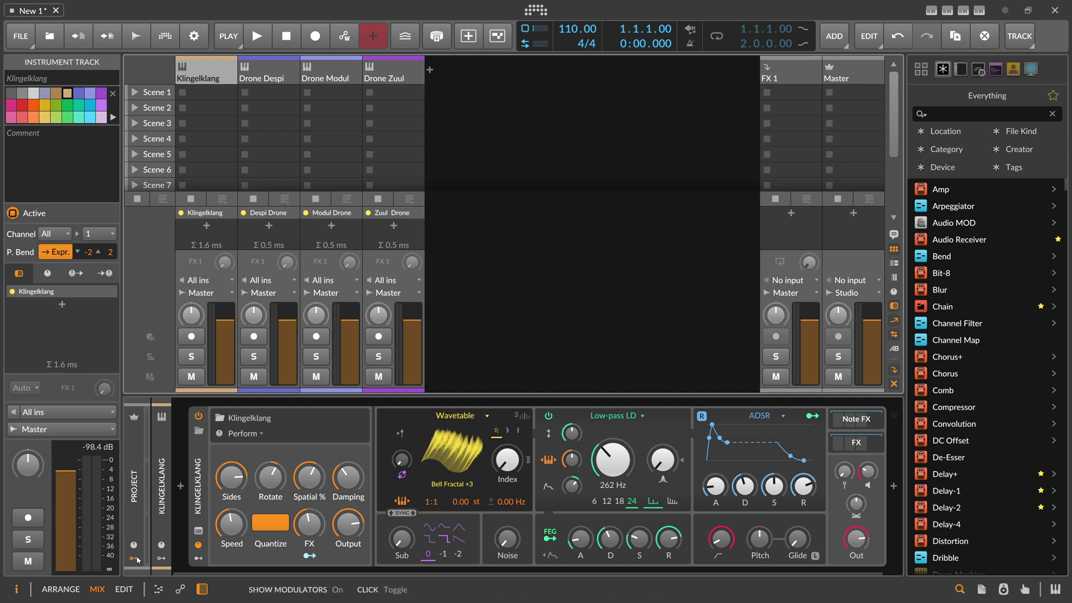
{"action": "left_click", "coordinate": [156, 436]}
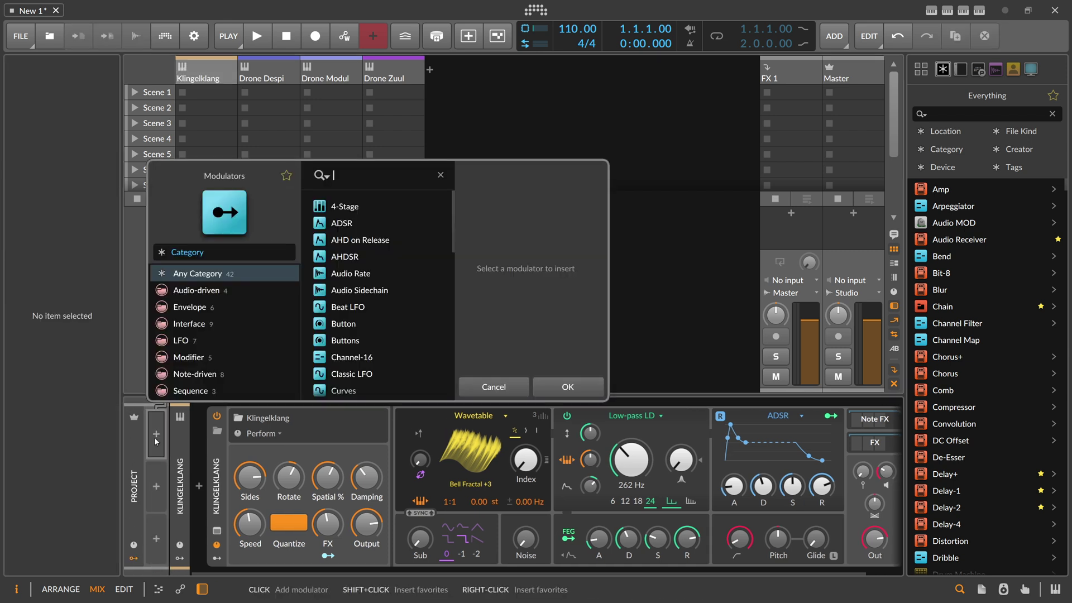
{"action": "type", "text": "vec"}
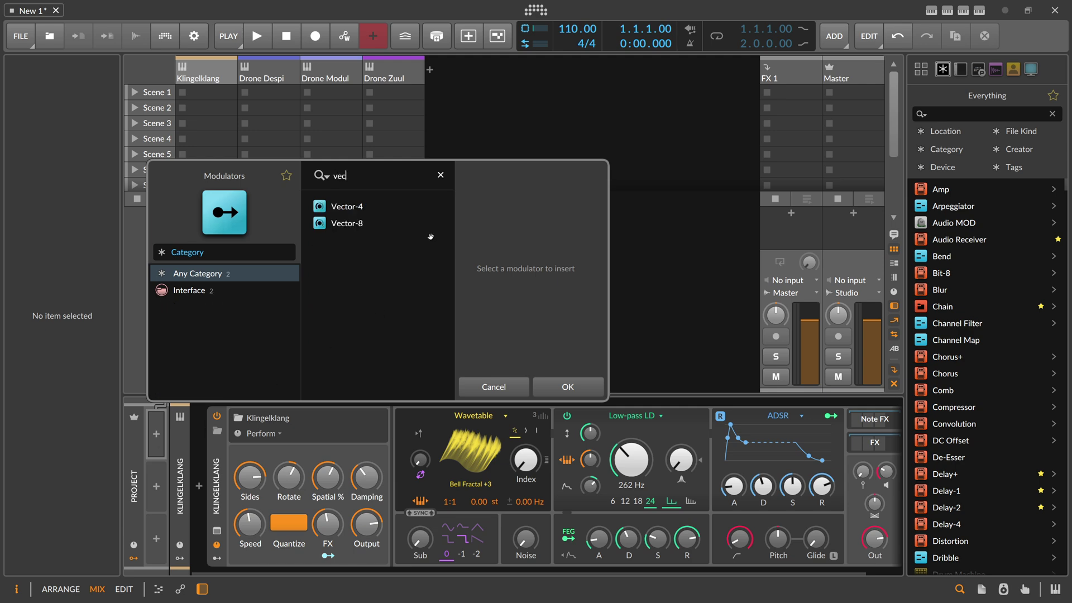
{"action": "left_click", "coordinate": [347, 206]}
{"action": "double_click", "coordinate": [348, 207]}
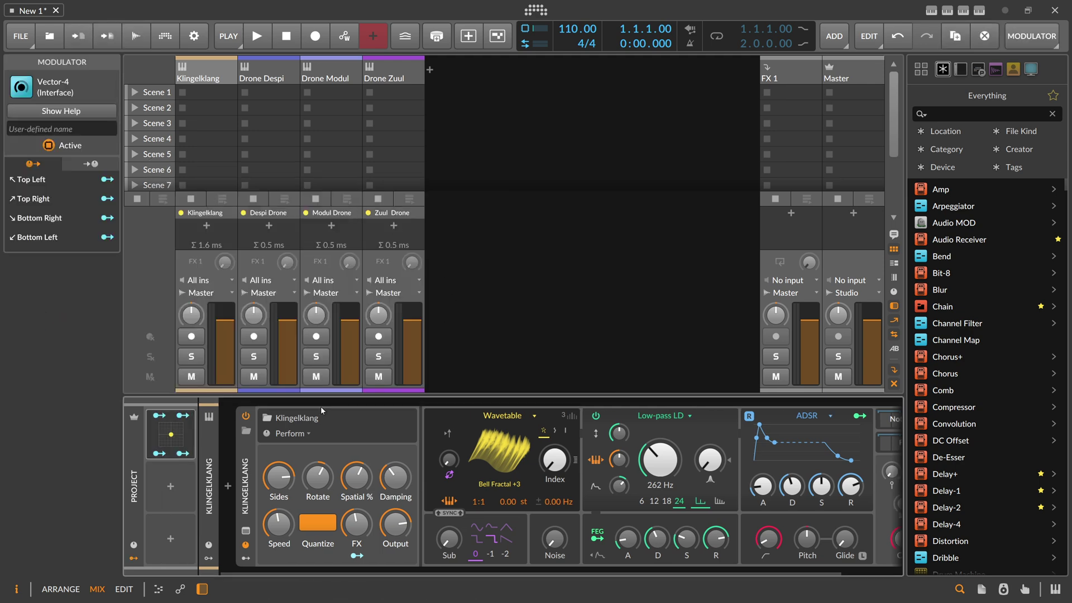
{"action": "left_click", "coordinate": [173, 434]}
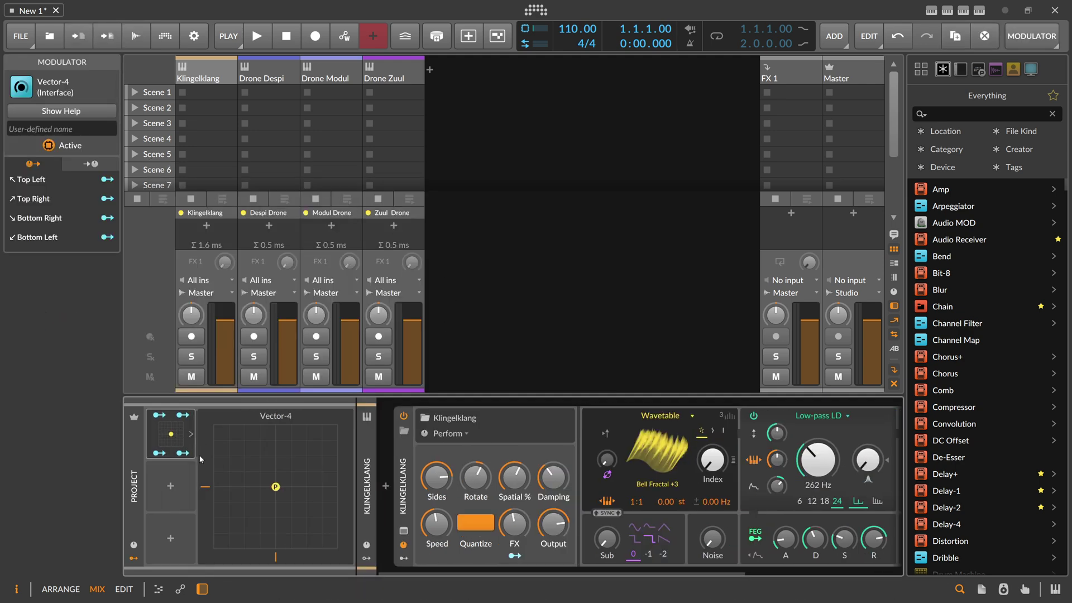
{"action": "left_click", "coordinate": [159, 415]}
{"action": "key", "text": "Escape"}
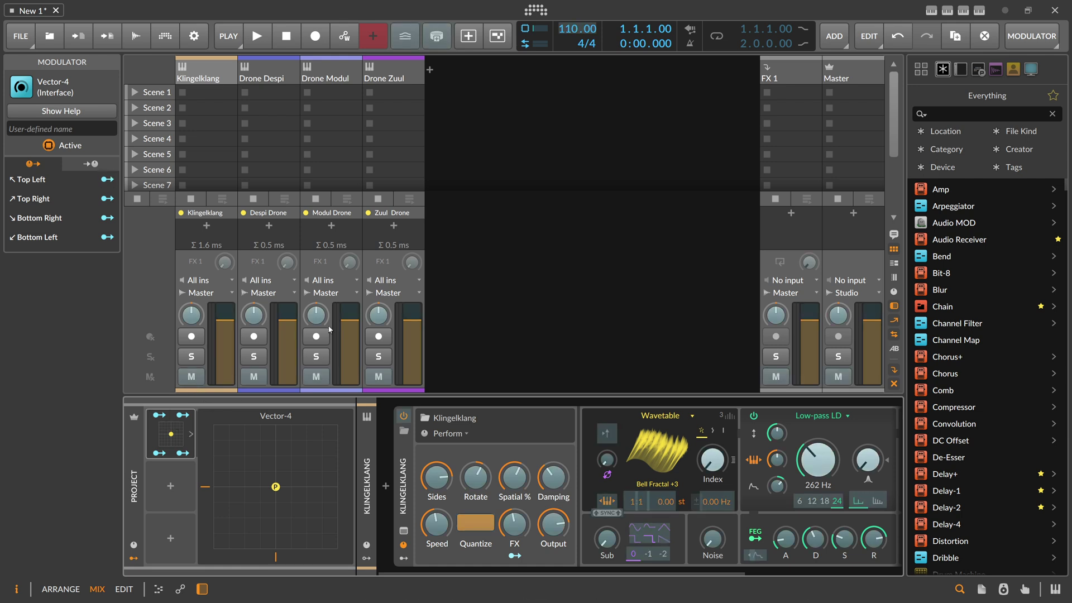
{"action": "left_click", "coordinate": [159, 415]}
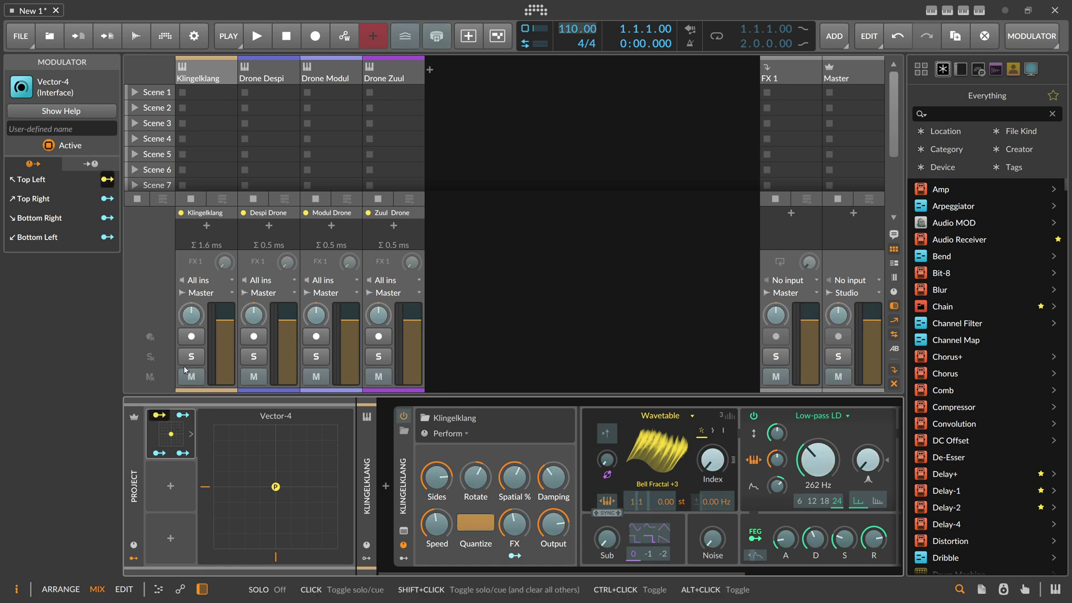
{"action": "left_click_drag", "start_coordinate": [226, 316], "coordinate": [226, 321]}
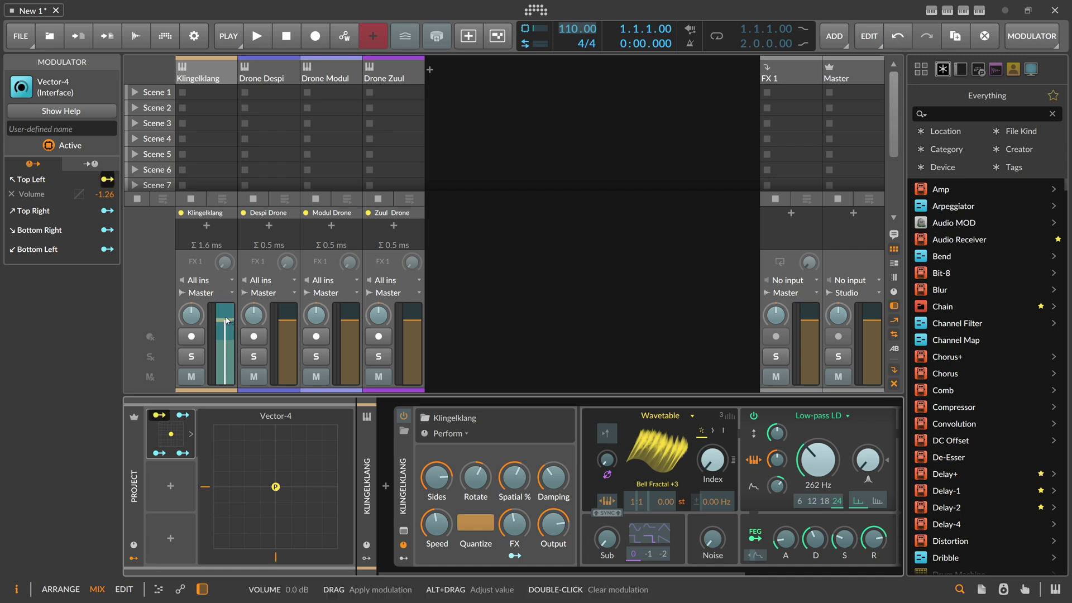
{"action": "double_click", "coordinate": [227, 320]}
{"action": "left_click", "coordinate": [159, 414]}
- Lower the volume faders of all four instrument tracks to their minimum
{"action": "left_click_drag", "start_coordinate": [288, 352], "coordinate": [288, 419]}
{"action": "left_click_drag", "start_coordinate": [352, 352], "coordinate": [352, 419]}
{"action": "left_click_drag", "start_coordinate": [412, 351], "coordinate": [412, 418]}
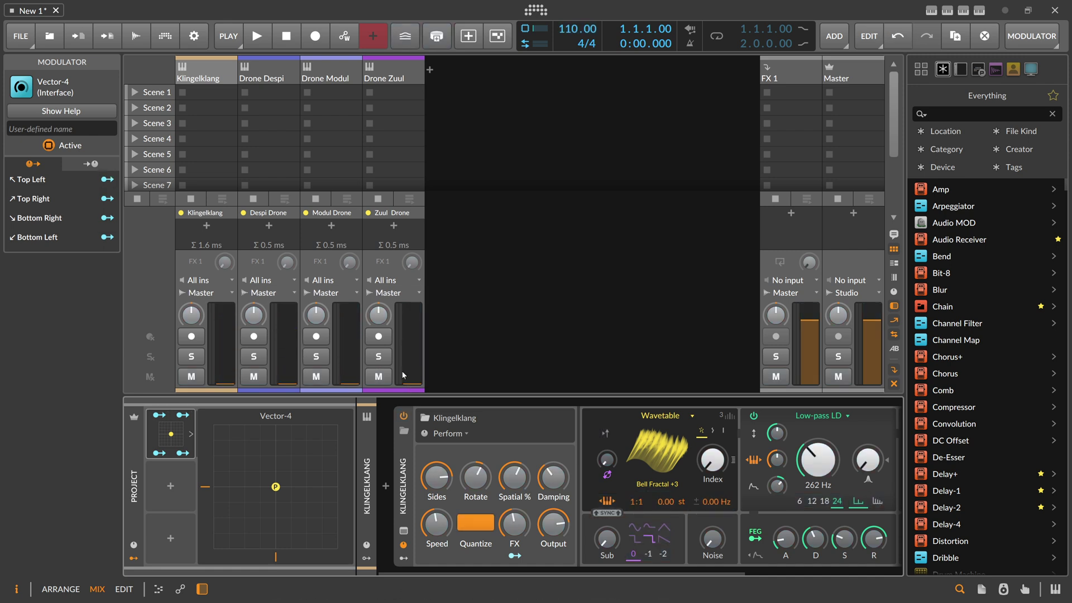
- Map Vector-4's Top Left output to Klingelklang's volume and Top Right to Drone Despi's volume, each by about 1.04
{"action": "left_click", "coordinate": [159, 416]}
{"action": "left_click_drag", "start_coordinate": [222, 380], "coordinate": [221, 317]}
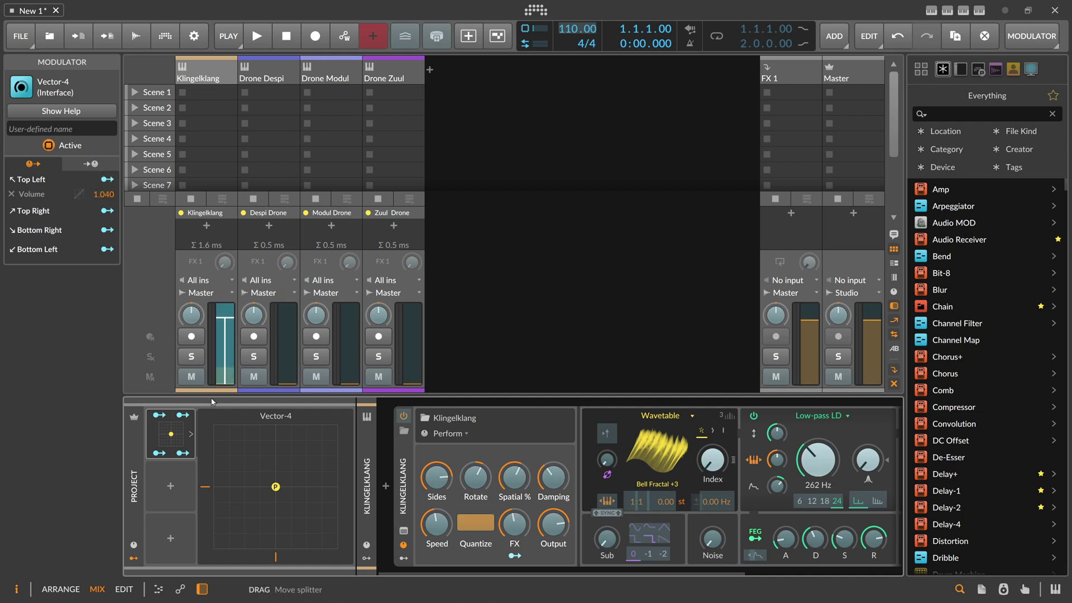
{"action": "left_click", "coordinate": [182, 415]}
{"action": "left_click_drag", "start_coordinate": [287, 358], "coordinate": [288, 318]}
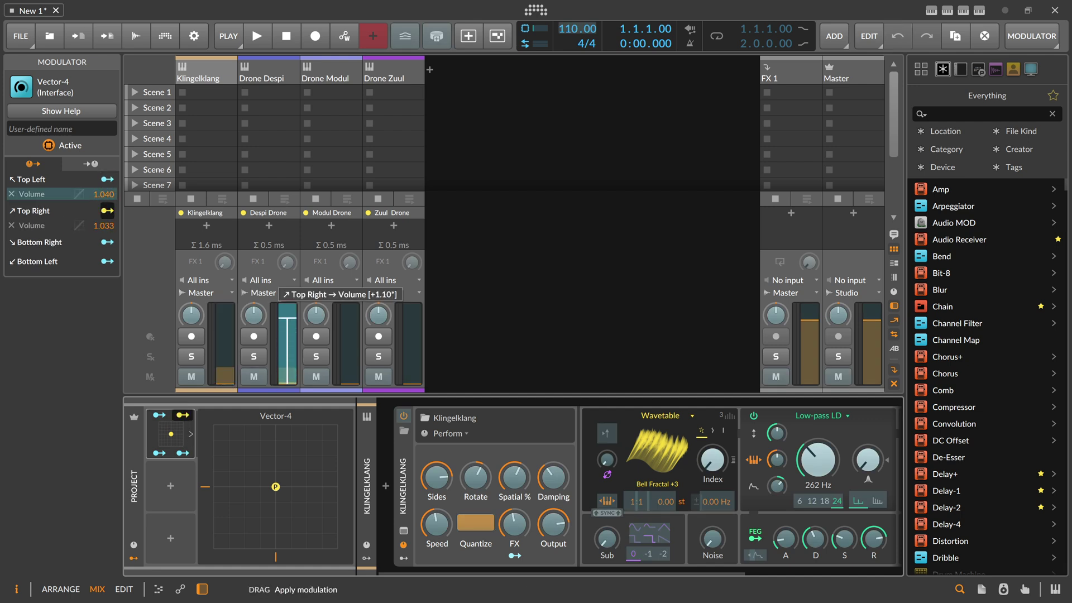
- Map Vector-4's Bottom Left output to Drone Modul's volume by about 1.04 and Bottom Right to Drone Zuul's volume by about 1.00
{"action": "left_click", "coordinate": [160, 453]}
{"action": "left_click_drag", "start_coordinate": [350, 358], "coordinate": [350, 316]}
{"action": "left_click", "coordinate": [182, 453]}
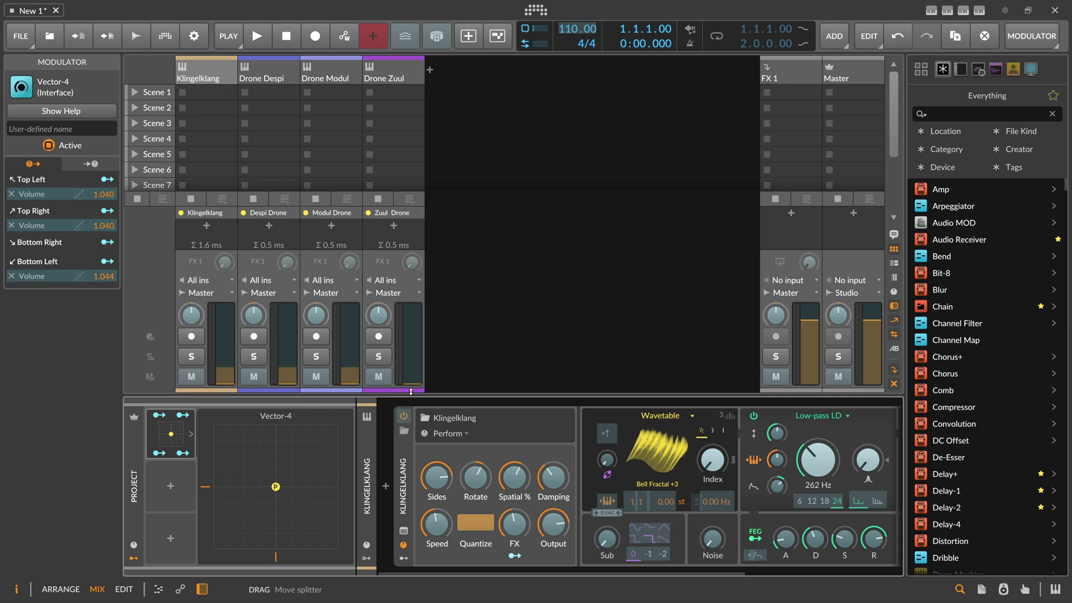
{"action": "left_click", "coordinate": [183, 453]}
{"action": "left_click_drag", "start_coordinate": [412, 373], "coordinate": [412, 372]}
{"action": "left_click_drag", "start_coordinate": [412, 327], "coordinate": [412, 320]}
{"action": "left_click", "coordinate": [182, 453]}
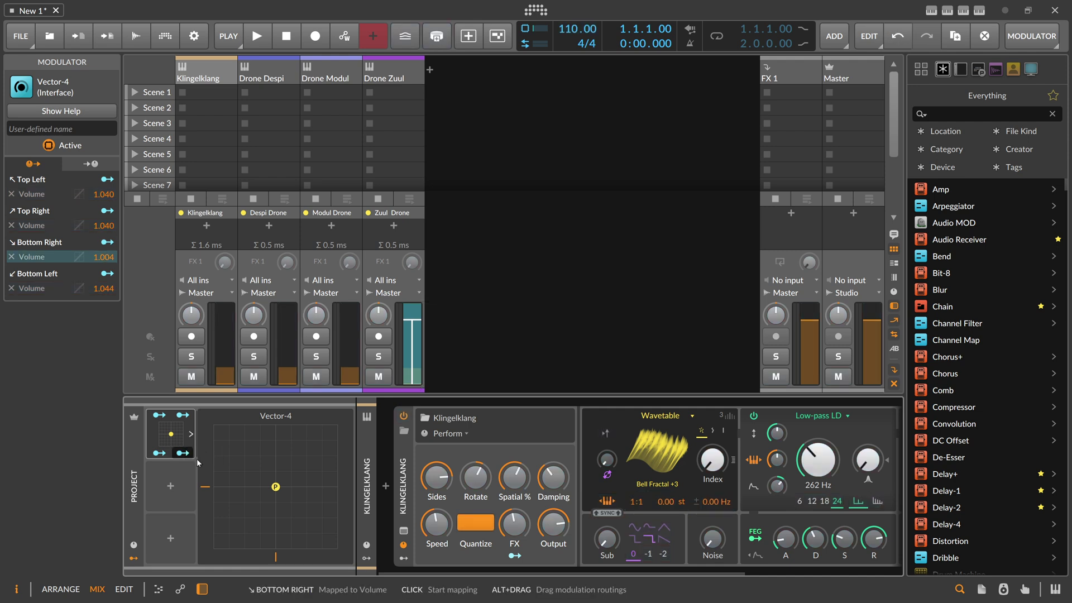
- Set the volume modulation amounts of all four Vector-4 corners to 1.000
{"action": "double_click", "coordinate": [105, 260]}
{"action": "type", "text": "1"}
{"action": "key", "text": "Return"}
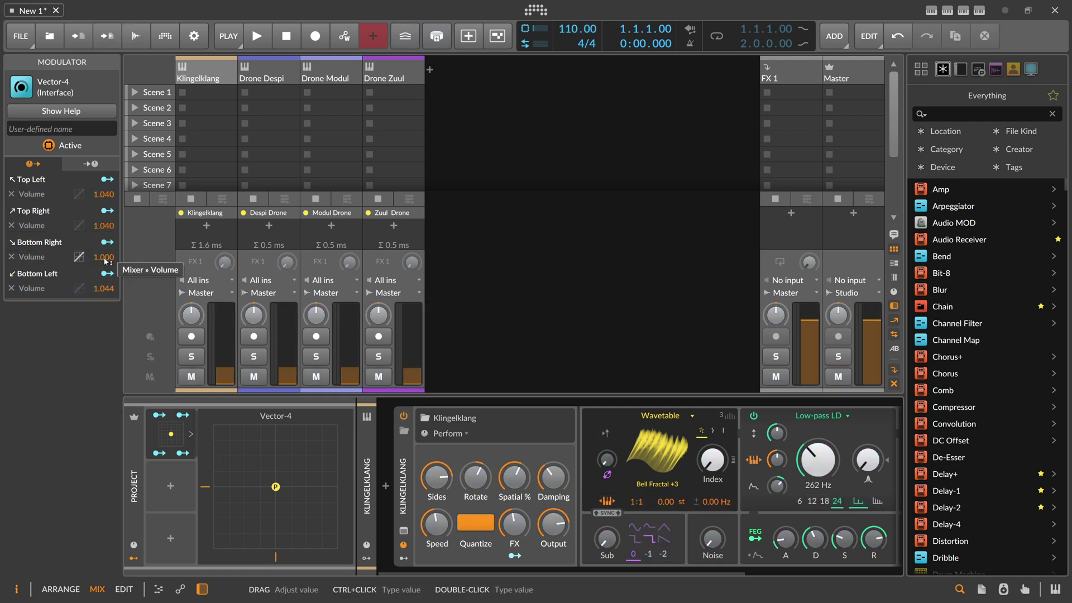
{"action": "double_click", "coordinate": [109, 226]}
{"action": "type", "text": "1"}
{"action": "key", "text": "Return"}
{"action": "double_click", "coordinate": [106, 195]}
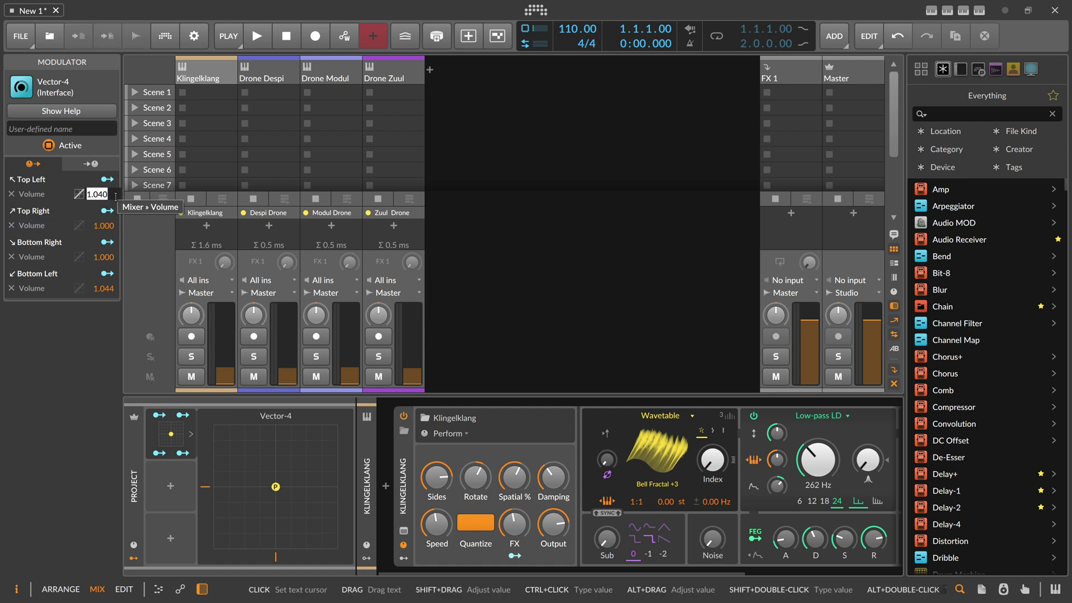
{"action": "type", "text": "1"}
{"action": "key", "text": "Return"}
{"action": "double_click", "coordinate": [109, 289]}
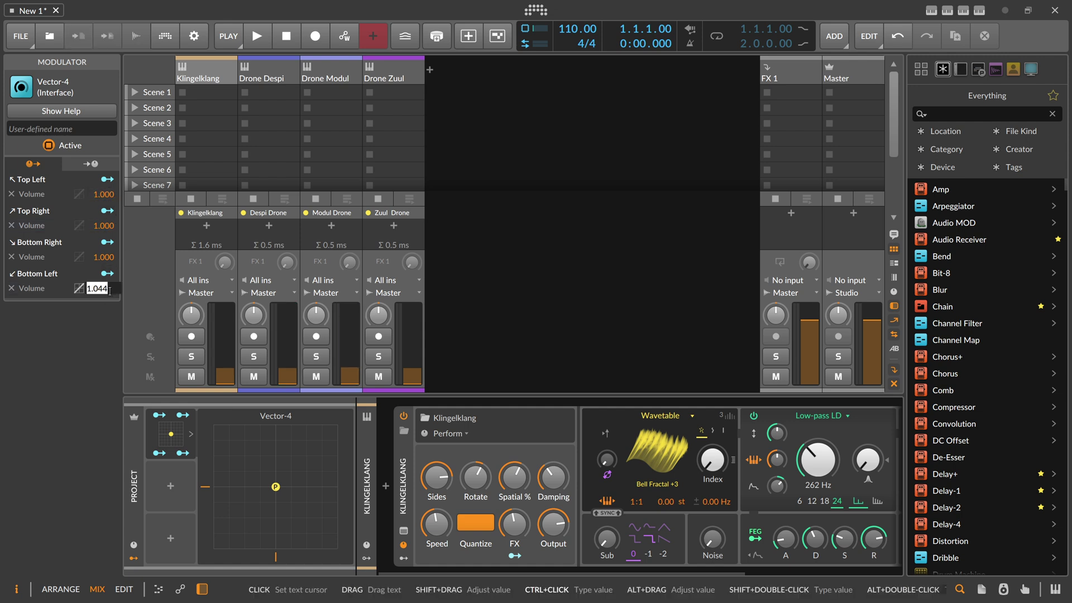
{"action": "type", "text": "1"}
{"action": "key", "text": "Return"}
- Arm the Klingelklang, Drone Despi, Drone Modul and Drone Zuul tracks for recording
{"action": "left_click", "coordinate": [192, 336]}
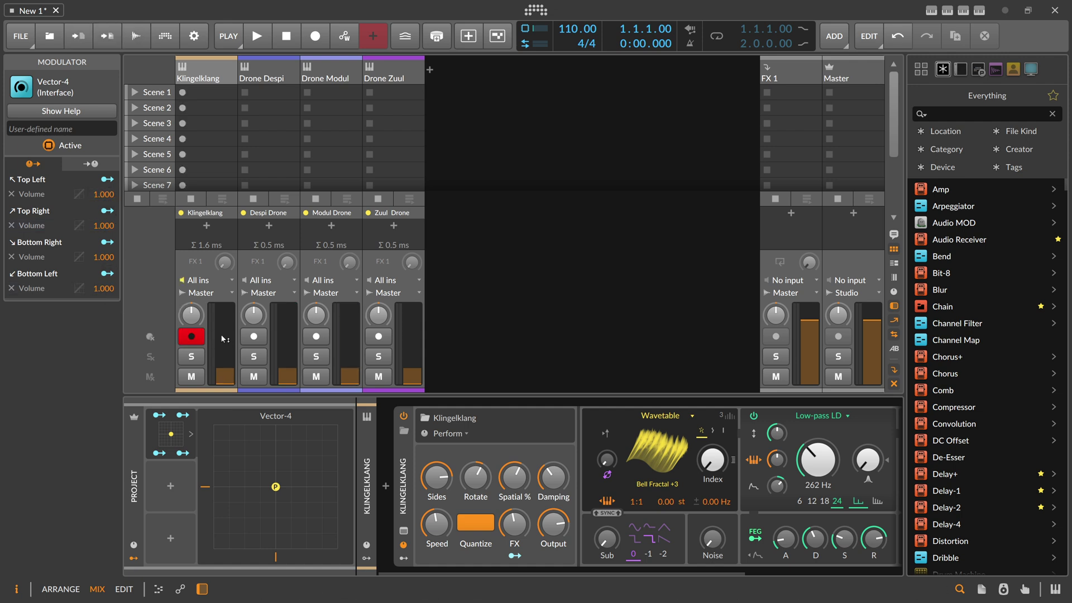
{"action": "left_click", "coordinate": [254, 336]}
{"action": "left_click", "coordinate": [316, 337]}
{"action": "left_click", "coordinate": [378, 336]}
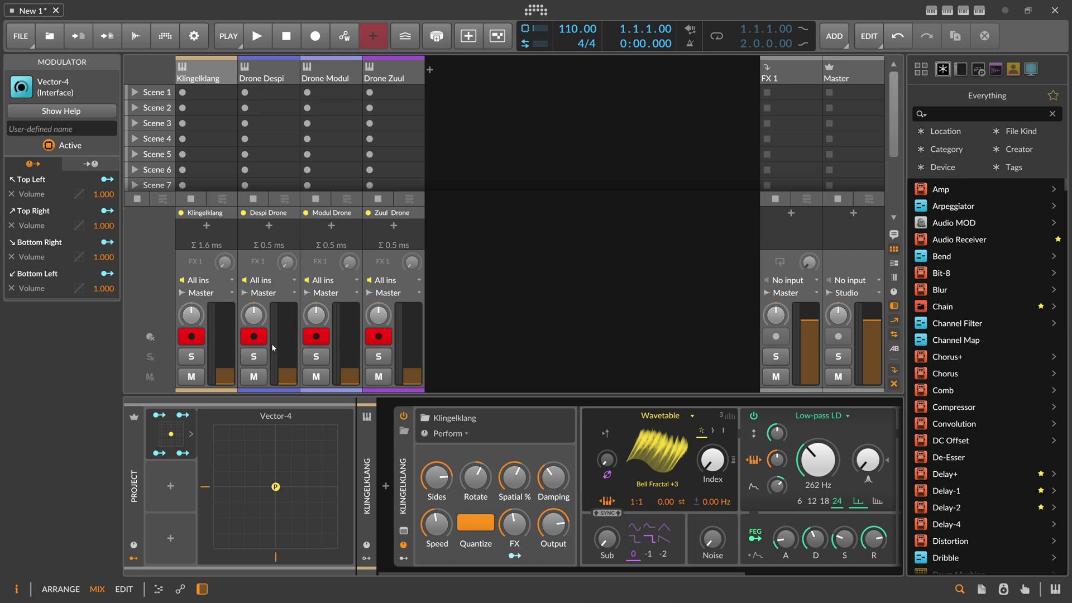
- Audition the four-track blend by moving the Vector-4 point around the pad, ending above the centre
{"action": "left_click_drag", "start_coordinate": [276, 486], "coordinate": [309, 441]}
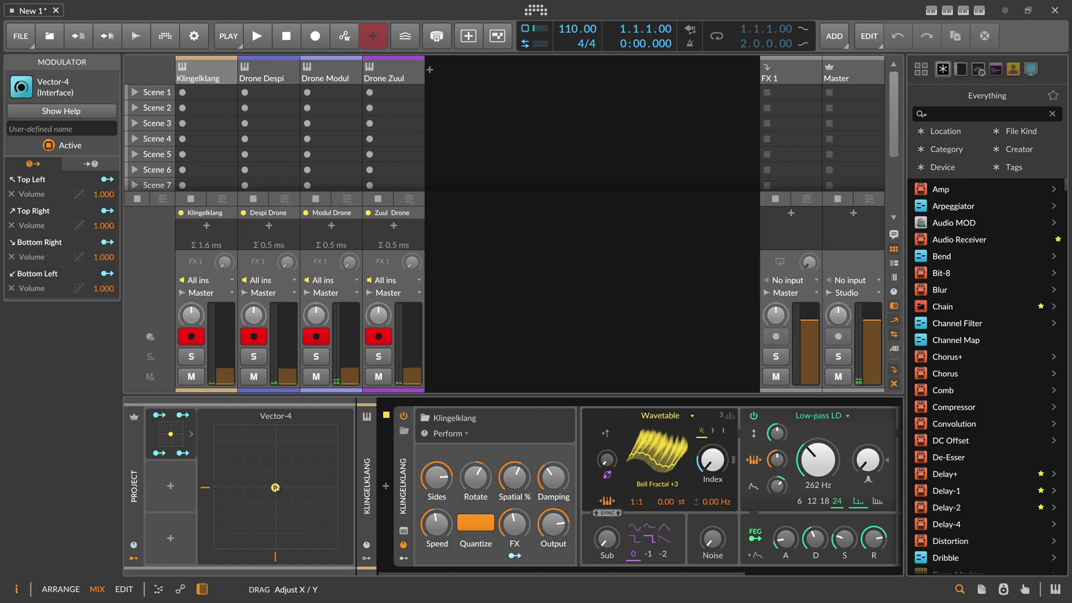
{"action": "left_click_drag", "start_coordinate": [275, 487], "coordinate": [277, 486]}
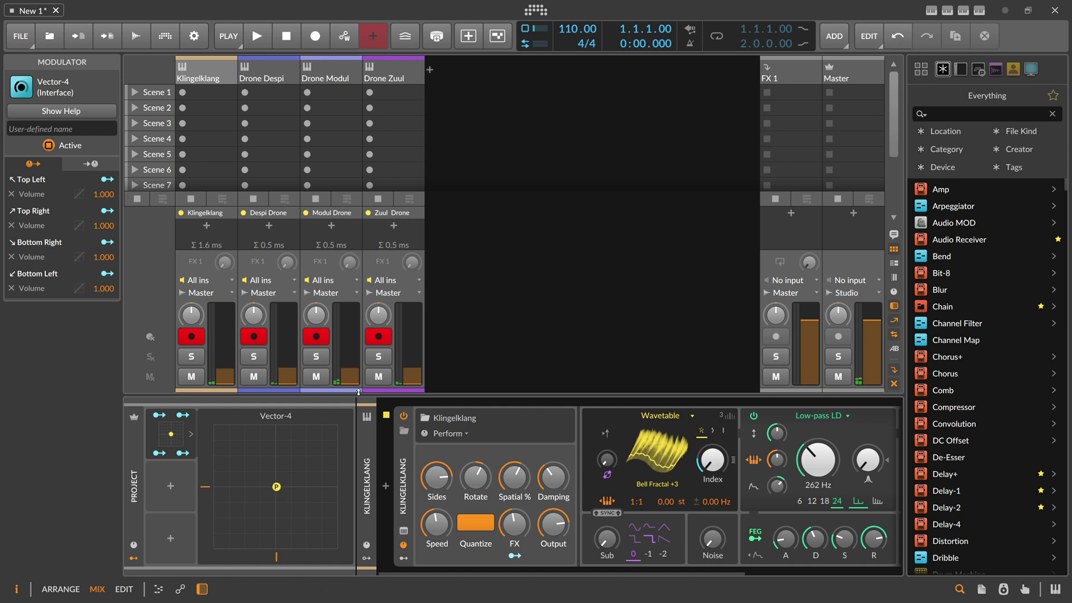
{"action": "left_click_drag", "start_coordinate": [274, 489], "coordinate": [272, 455]}
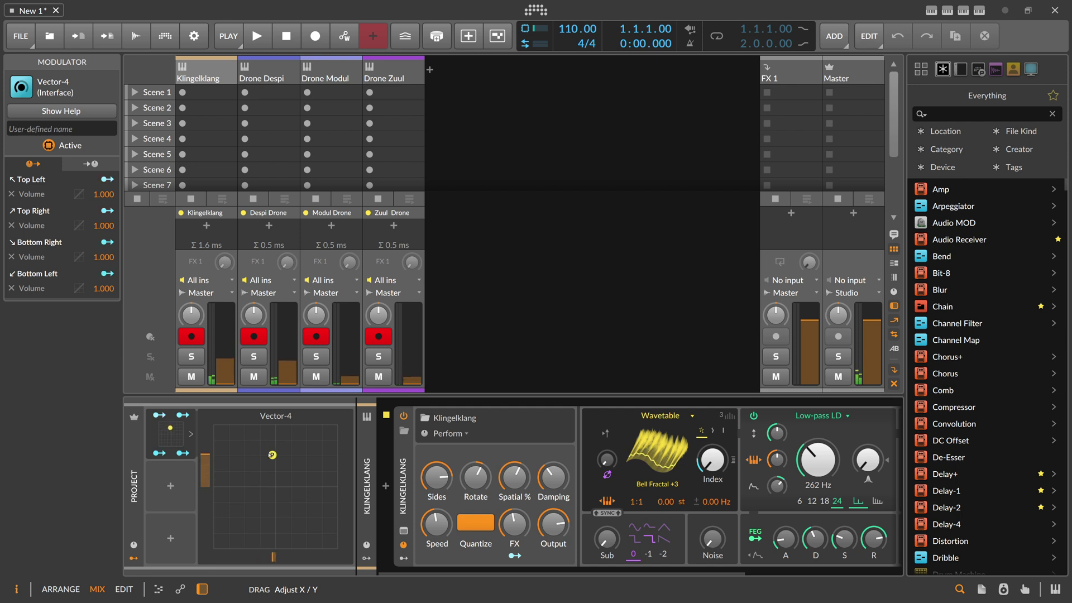
- Set all four volume modulations to the Logarithmic curve and audition the blend, ending with the Vector-4 point between centre and Bottom Left
{"action": "left_click", "coordinate": [79, 257]}
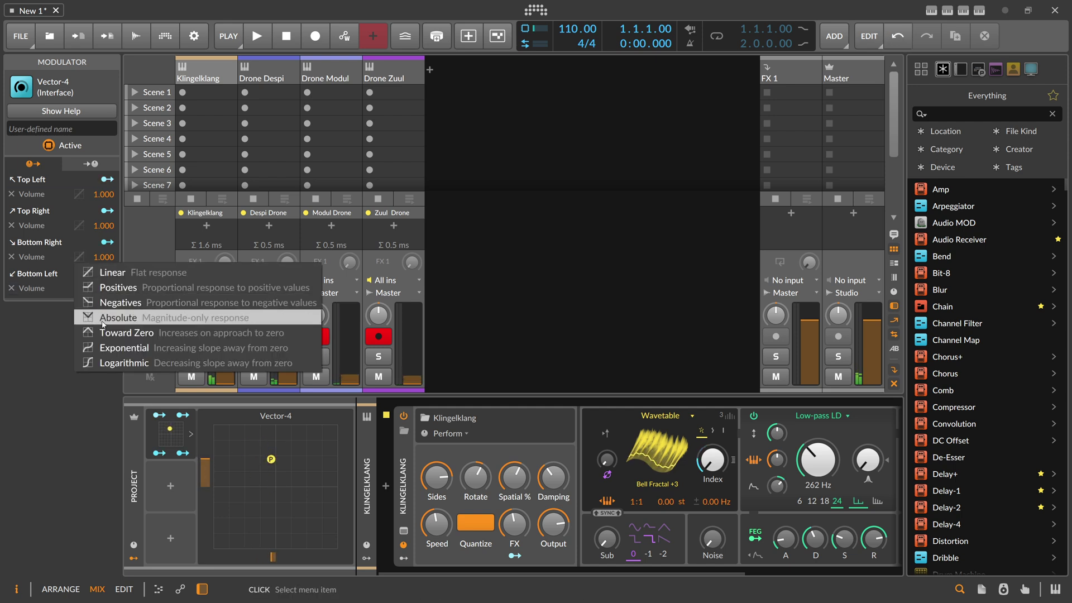
{"action": "left_click", "coordinate": [113, 364]}
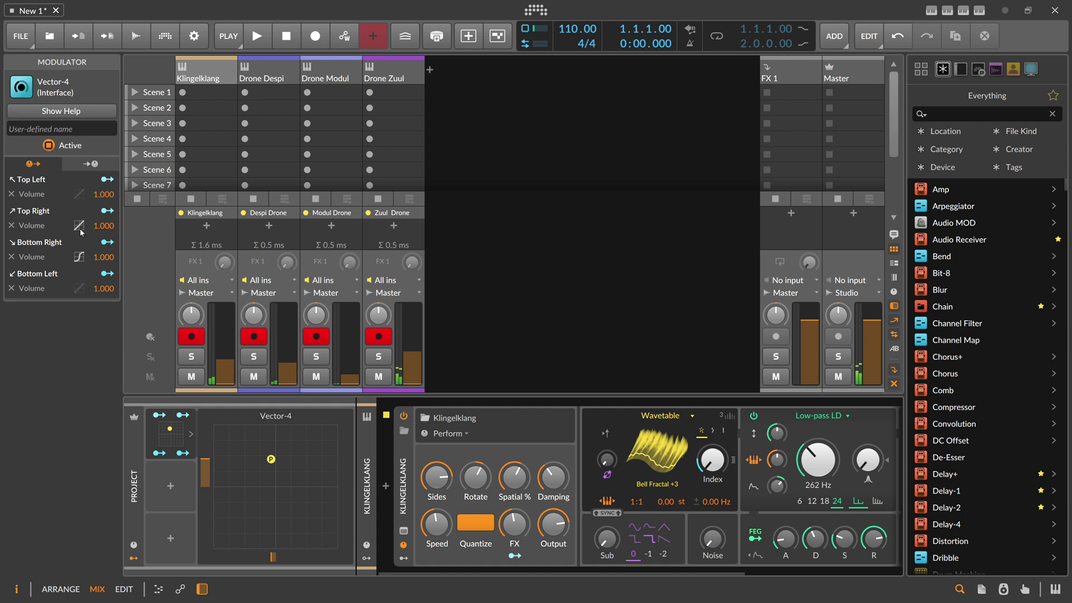
{"action": "left_click", "coordinate": [80, 228]}
{"action": "left_click", "coordinate": [108, 332]}
{"action": "left_click", "coordinate": [80, 195]}
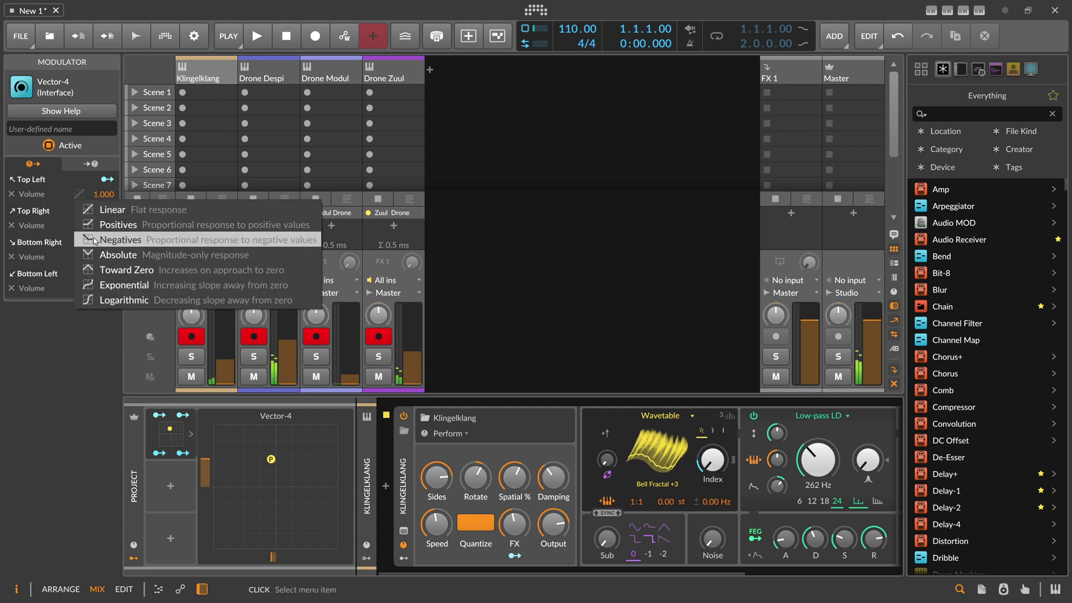
{"action": "left_click", "coordinate": [111, 300]}
{"action": "left_click", "coordinate": [79, 288]}
{"action": "left_click", "coordinate": [112, 394]}
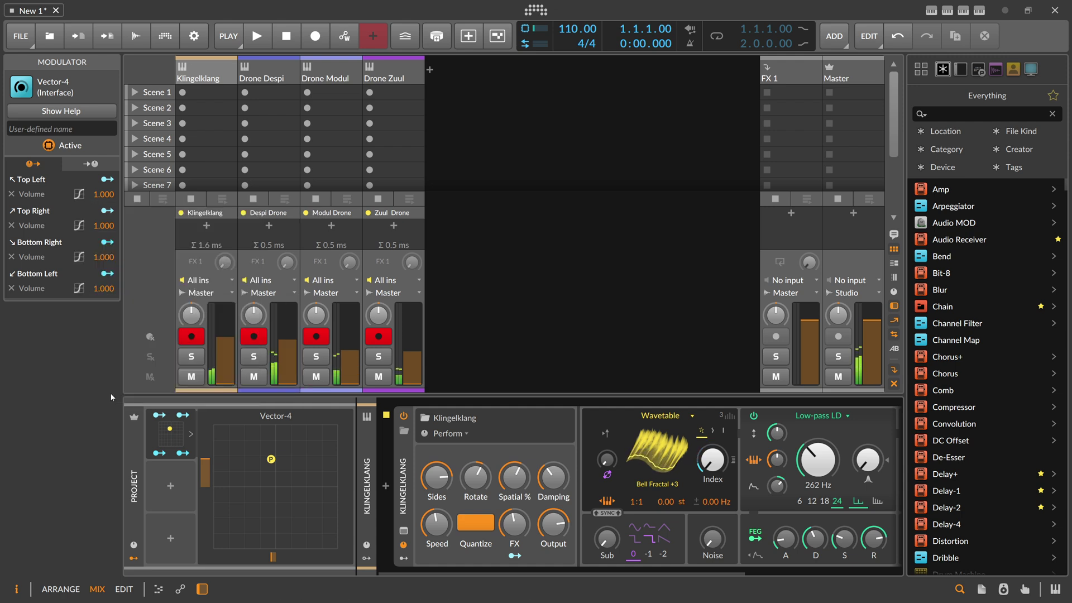
{"action": "left_click_drag", "start_coordinate": [271, 458], "coordinate": [274, 488]}
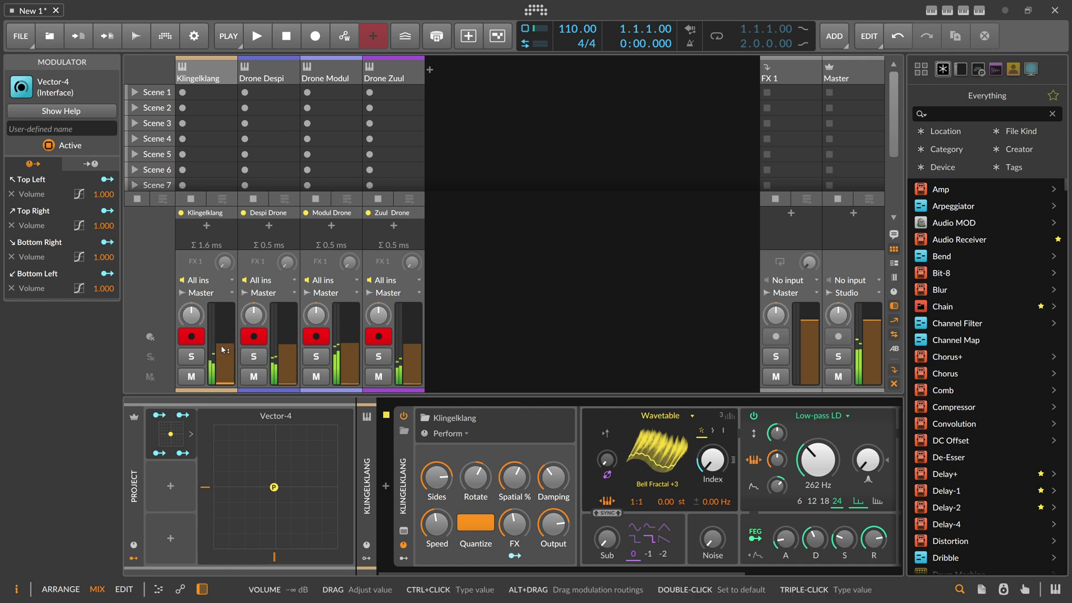
{"action": "left_click_drag", "start_coordinate": [274, 486], "coordinate": [260, 505]}
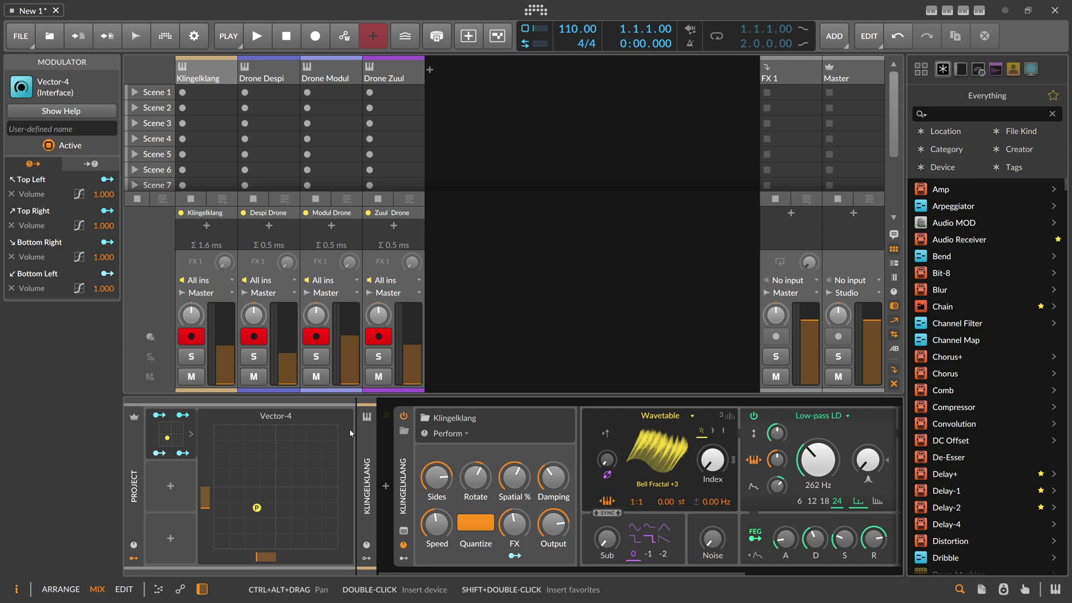
- Delete the Vector-4 modulator from the project's modulators
{"action": "left_click", "coordinate": [178, 431]}
{"action": "right_click", "coordinate": [179, 431]}
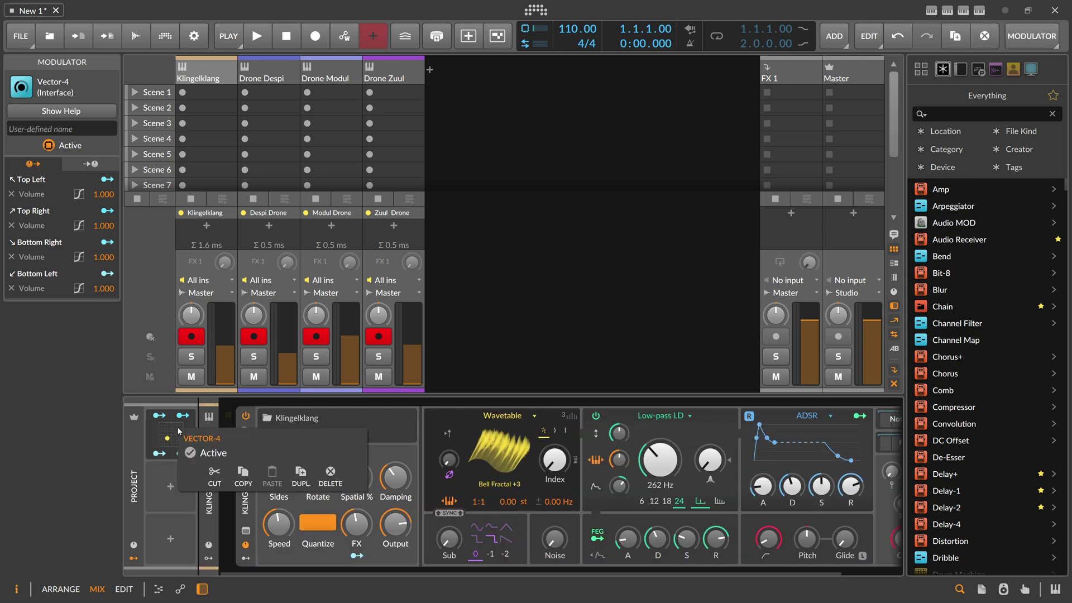
{"action": "left_click", "coordinate": [168, 430]}
{"action": "key", "text": "Delete"}
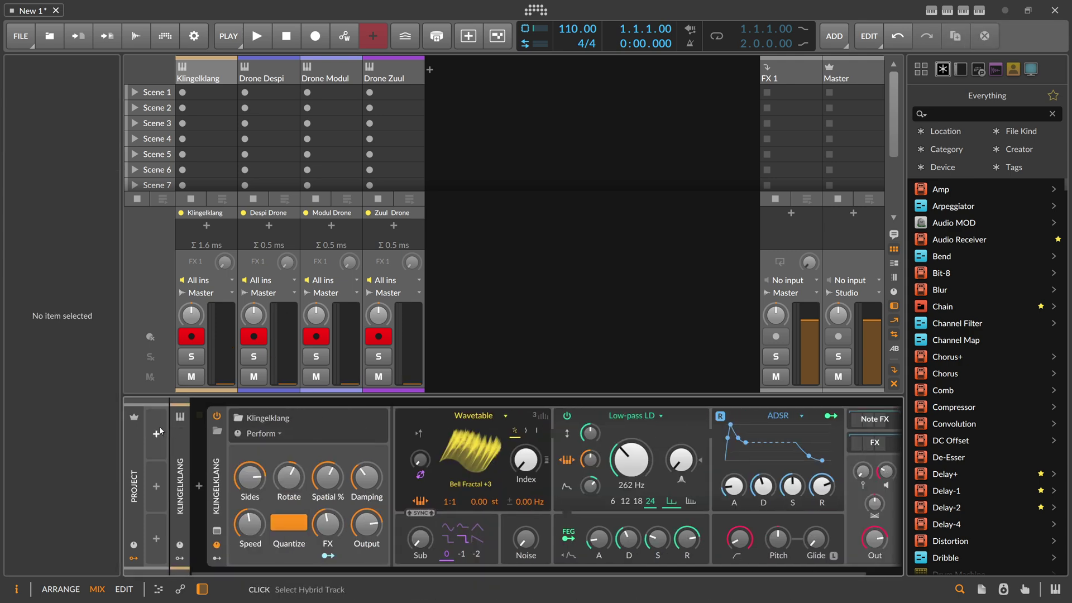
- Add a Vector-8 modulator to the project's modulators, expand its pad, and delete the modulator again
{"action": "left_click", "coordinate": [157, 434]}
{"action": "type", "text": "vec"}
{"action": "key", "text": "Down"}
{"action": "key", "text": "Down"}
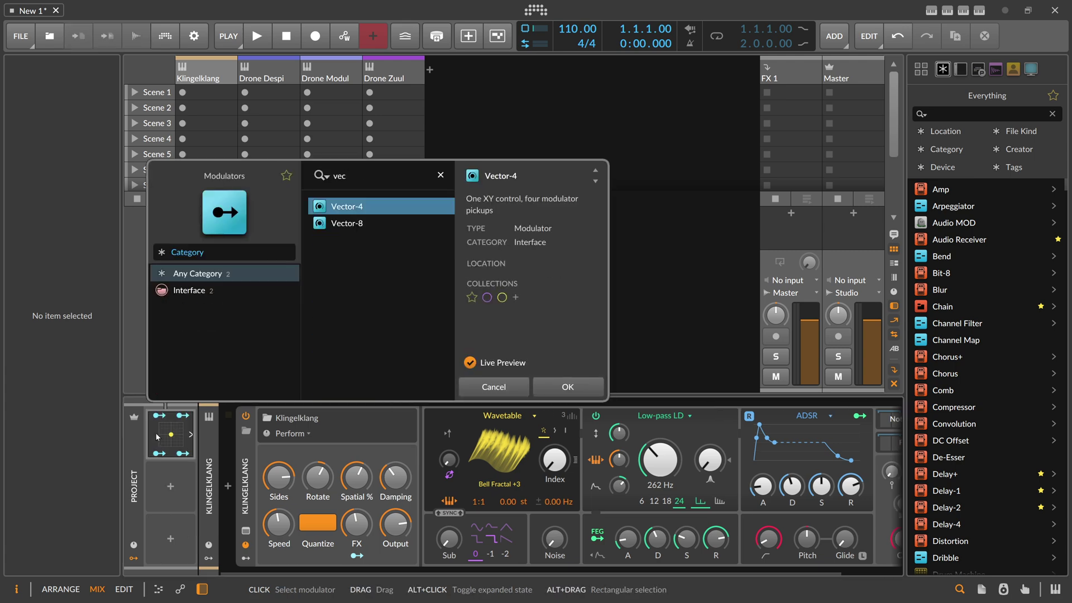
{"action": "key", "text": "Return"}
{"action": "left_click", "coordinate": [171, 428], "text": "alt"}
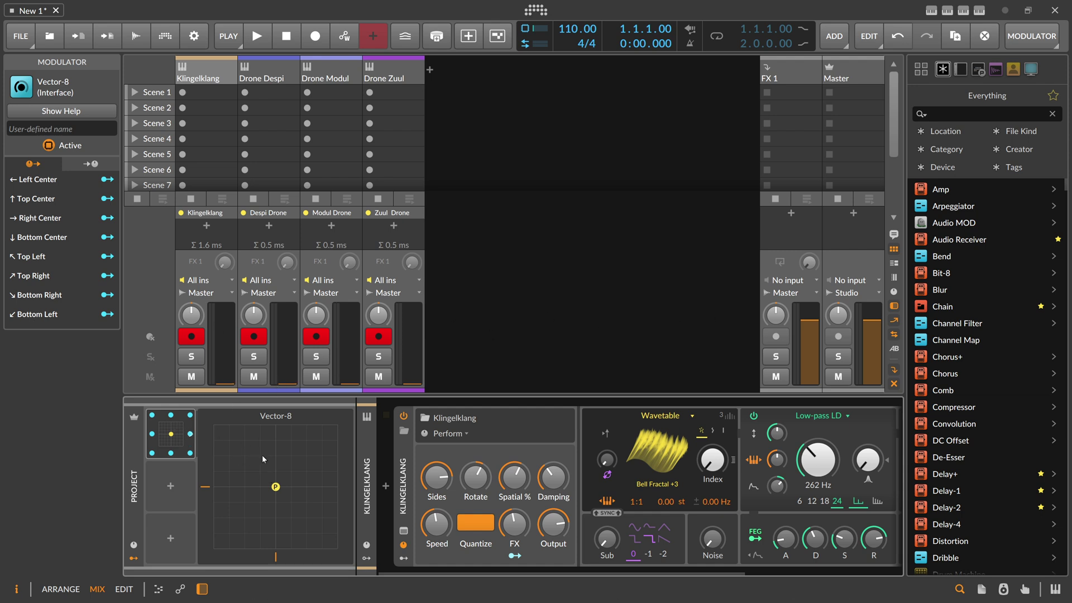
{"action": "left_click", "coordinate": [175, 429], "text": "alt"}
{"action": "key", "text": "Delete"}
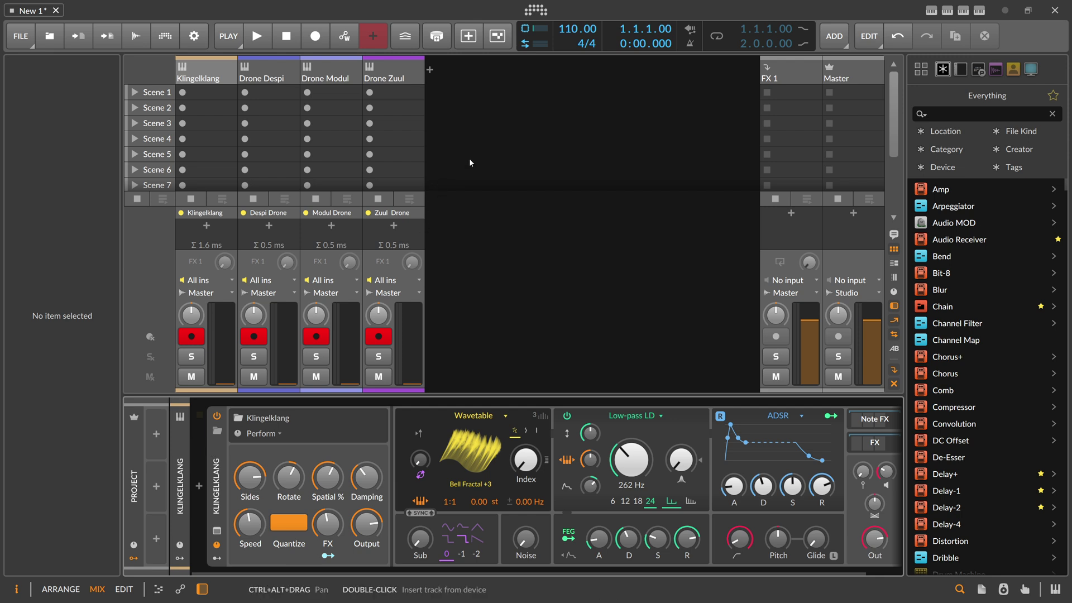
- Switch to the arrangement view and insert the Instrument Fader preset before the Klingelklang device
{"action": "left_click", "coordinate": [158, 589]}
{"action": "left_click", "coordinate": [61, 590]}
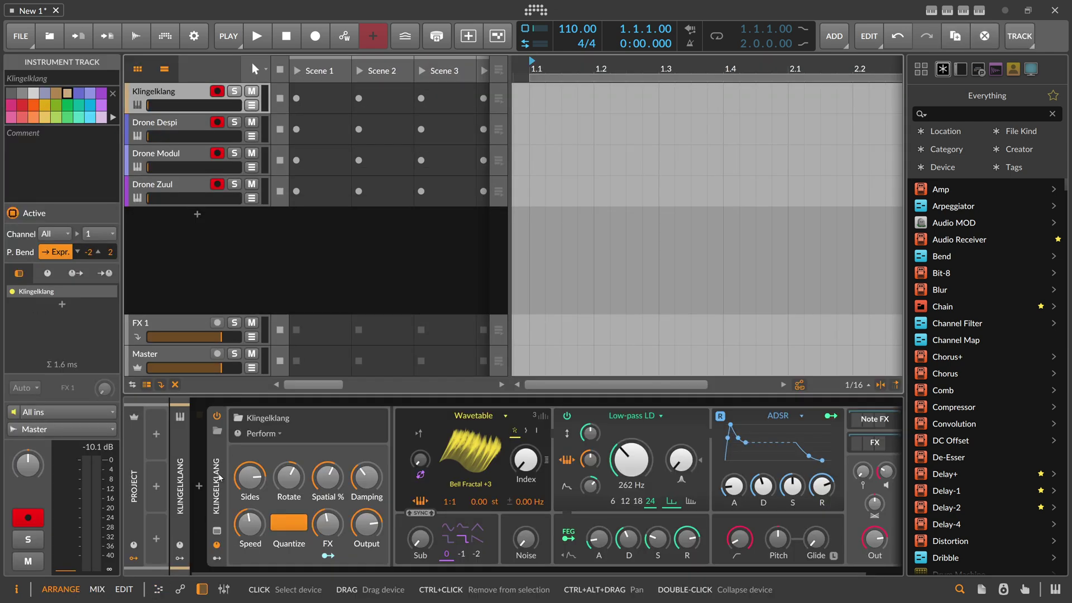
{"action": "left_click", "coordinate": [199, 485]}
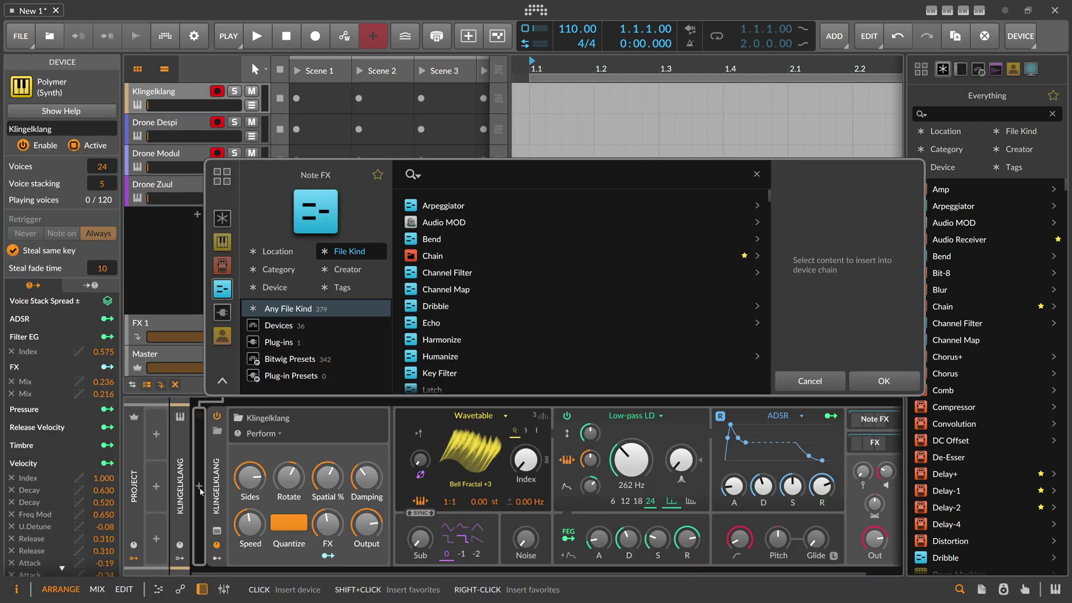
{"action": "type", "text": "facx"}
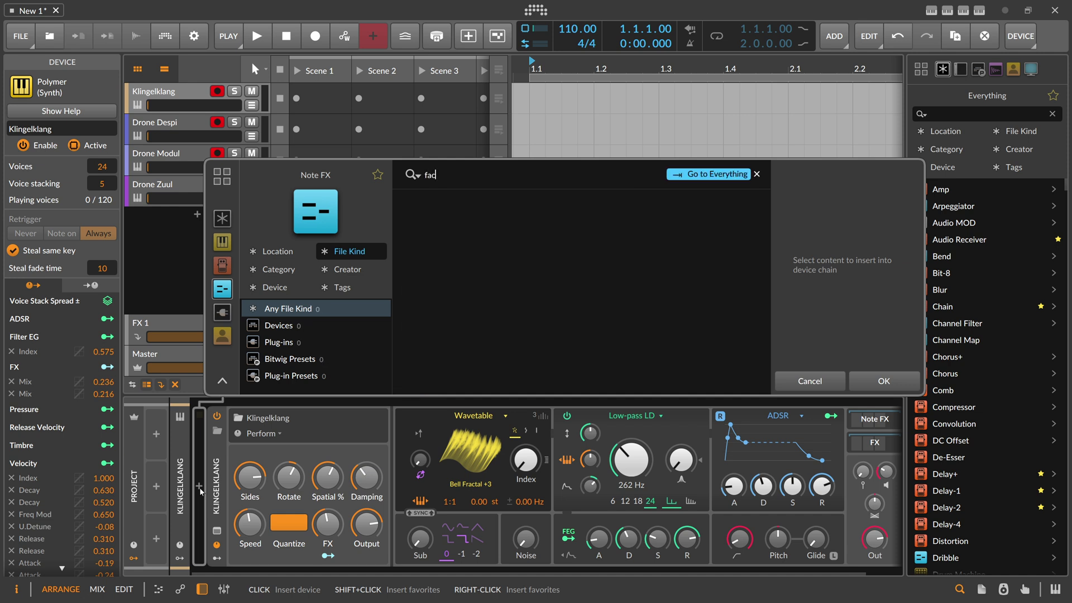
{"action": "key", "text": "BackSpace"}
{"action": "type", "text": "der"}
{"action": "key", "text": "Tab"}
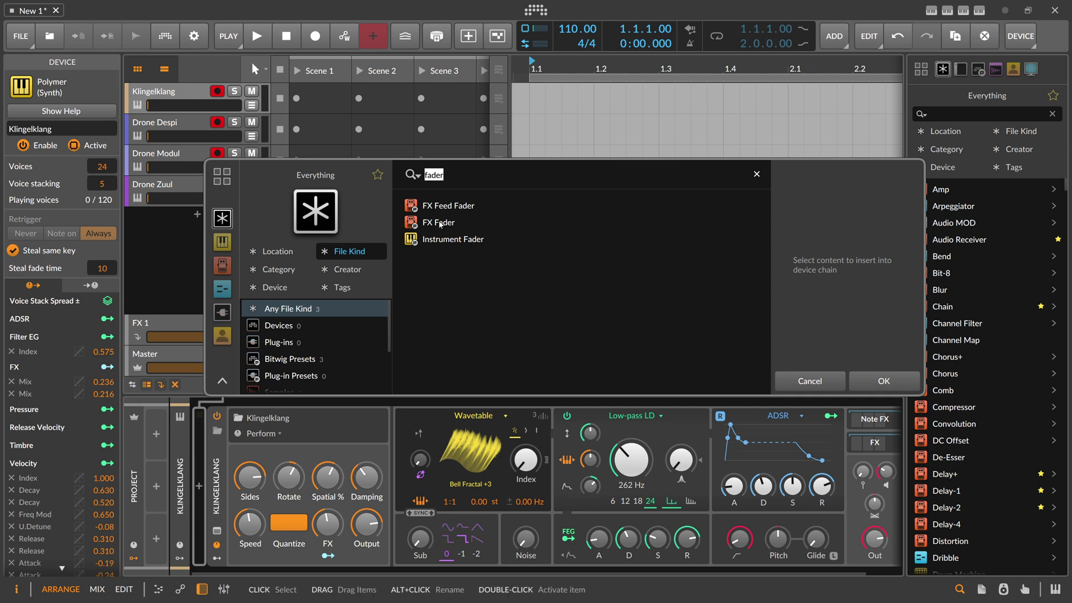
{"action": "double_click", "coordinate": [438, 240]}
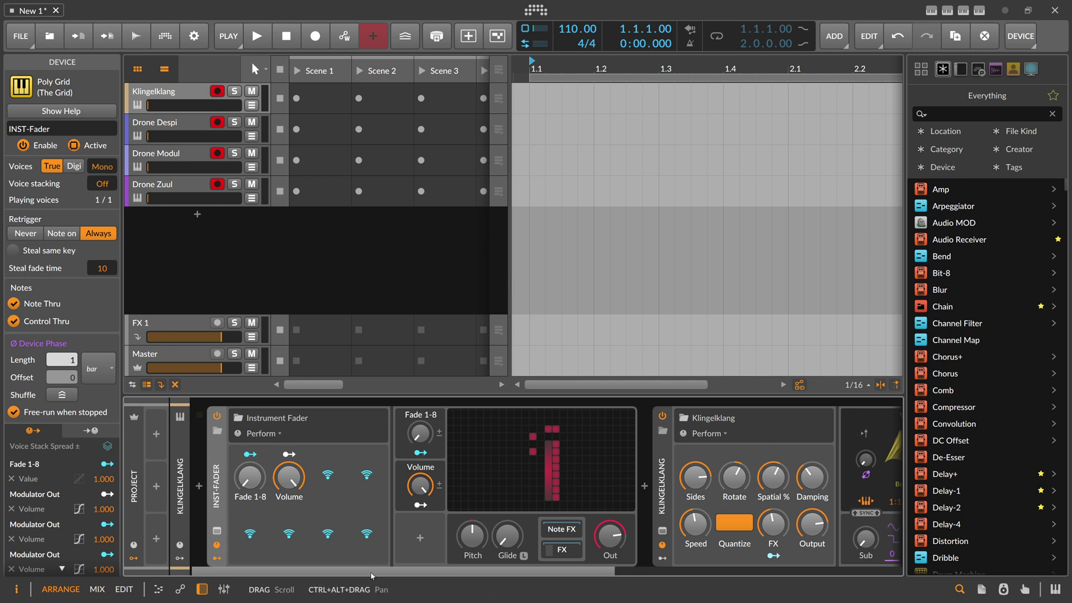
- Open the Instrument Fader's FX chain and move the Klingelklang device into Layer 1 of its Instrument Layer
{"action": "left_click", "coordinate": [546, 553]}
{"action": "left_click_drag", "start_coordinate": [485, 572], "coordinate": [498, 572]}
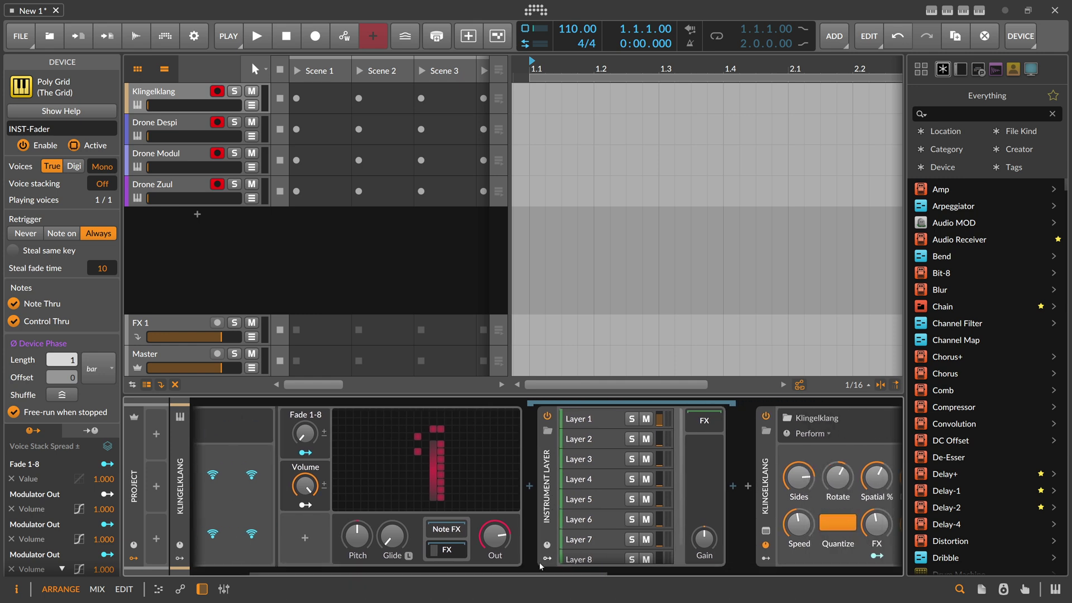
{"action": "left_click_drag", "start_coordinate": [541, 573], "coordinate": [634, 573]}
{"action": "left_click_drag", "start_coordinate": [581, 493], "coordinate": [548, 481]}
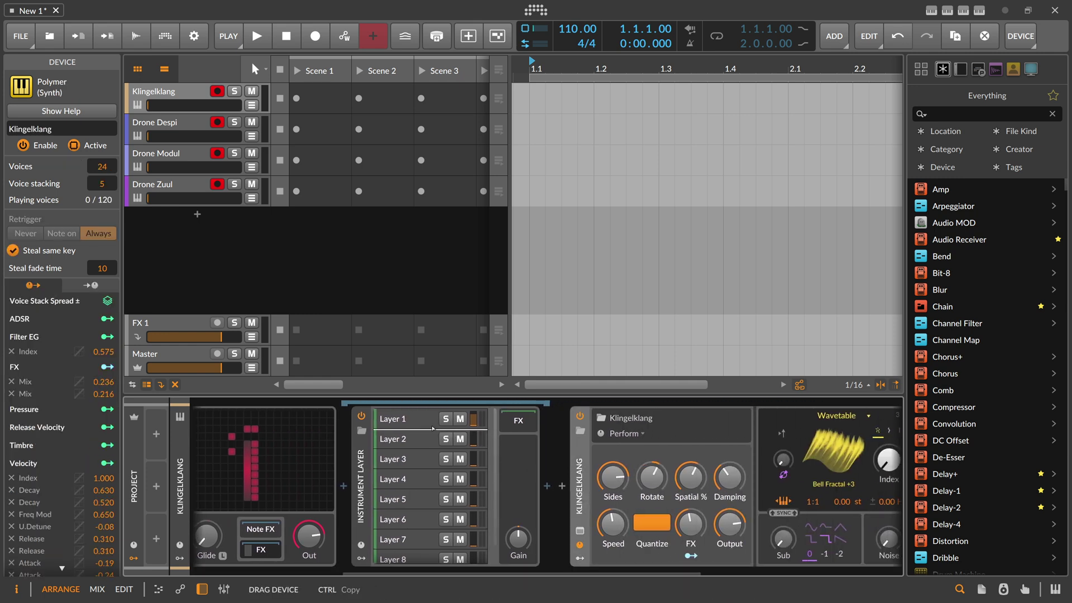
{"action": "left_click_drag", "start_coordinate": [432, 429], "coordinate": [433, 429]}
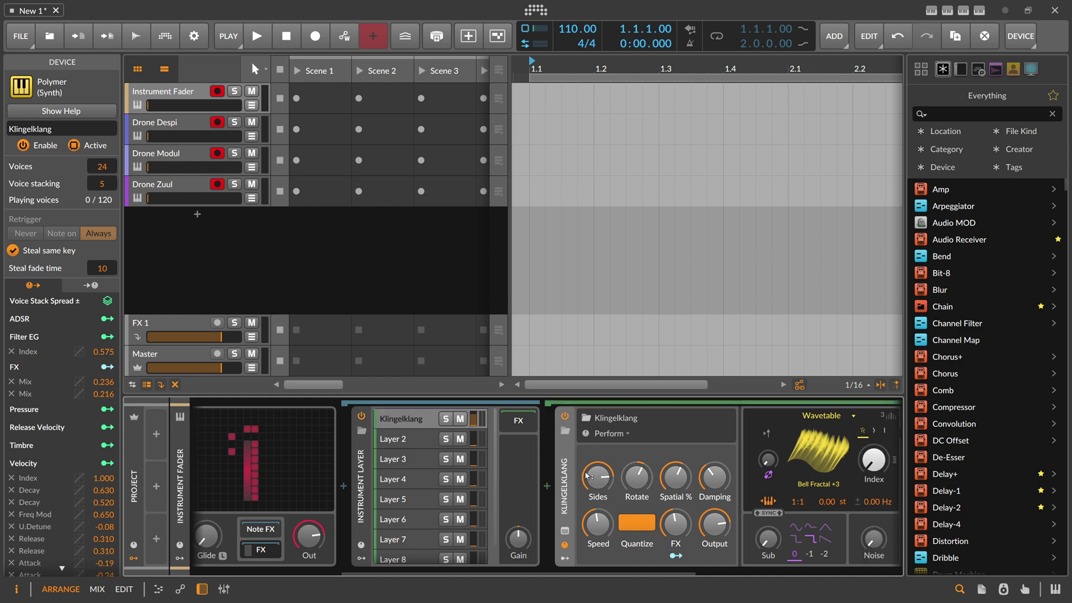
- Move the Despi, Modul and Zuul drone devices from their tracks into layers 2, 3 and 4 of the Instrument Layer
{"action": "left_click", "coordinate": [183, 123]}
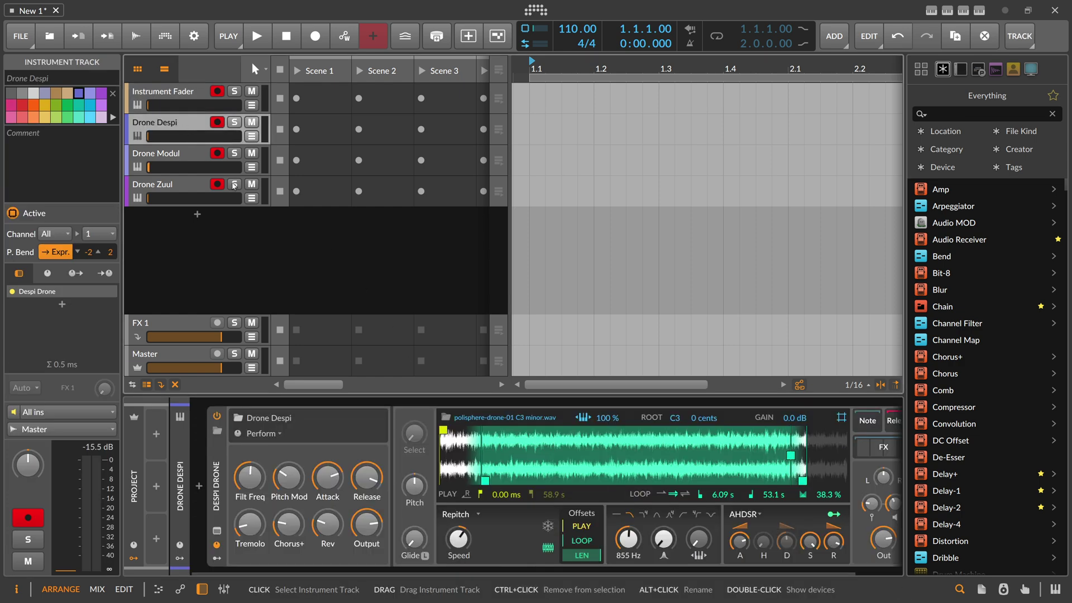
{"action": "left_click_drag", "start_coordinate": [219, 483], "coordinate": [854, 458]}
{"action": "left_click", "coordinate": [182, 153]}
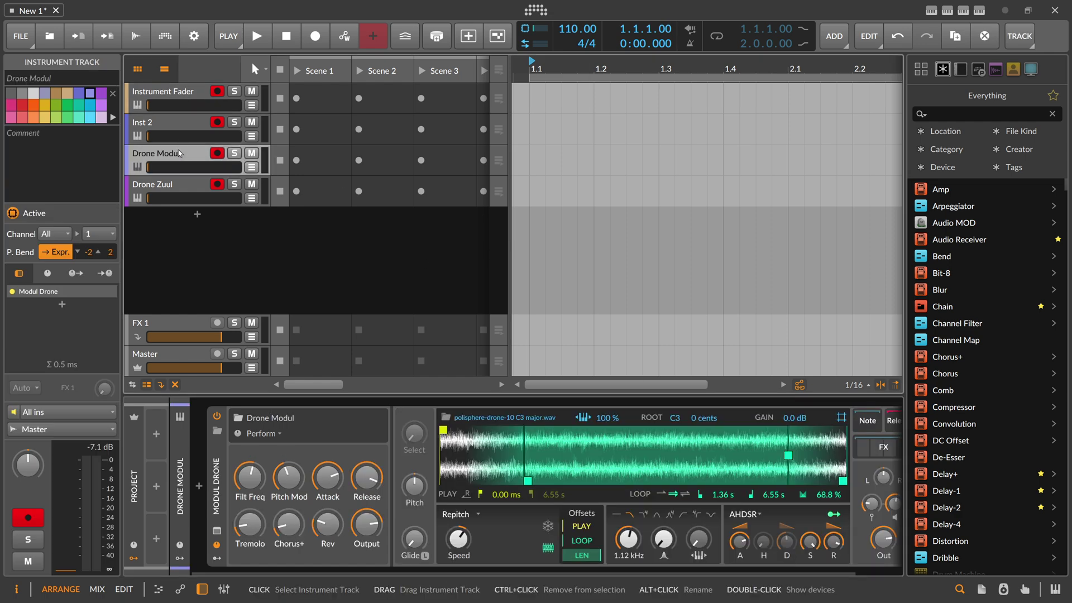
{"action": "left_click_drag", "start_coordinate": [214, 459], "coordinate": [847, 474]}
{"action": "left_click", "coordinate": [725, 459]}
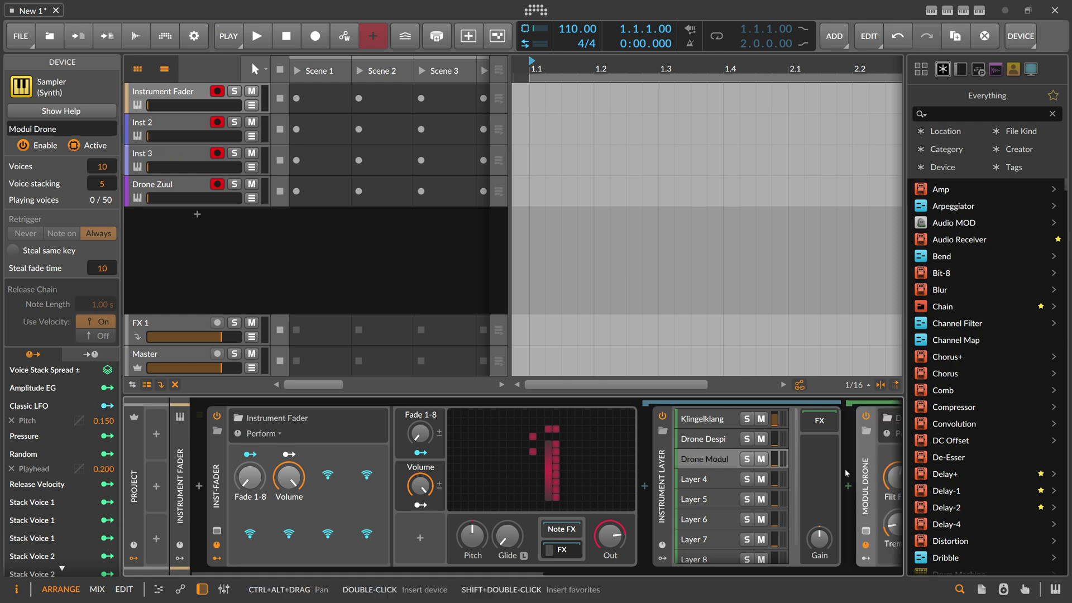
{"action": "left_click", "coordinate": [179, 185]}
{"action": "left_click_drag", "start_coordinate": [217, 455], "coordinate": [843, 472]}
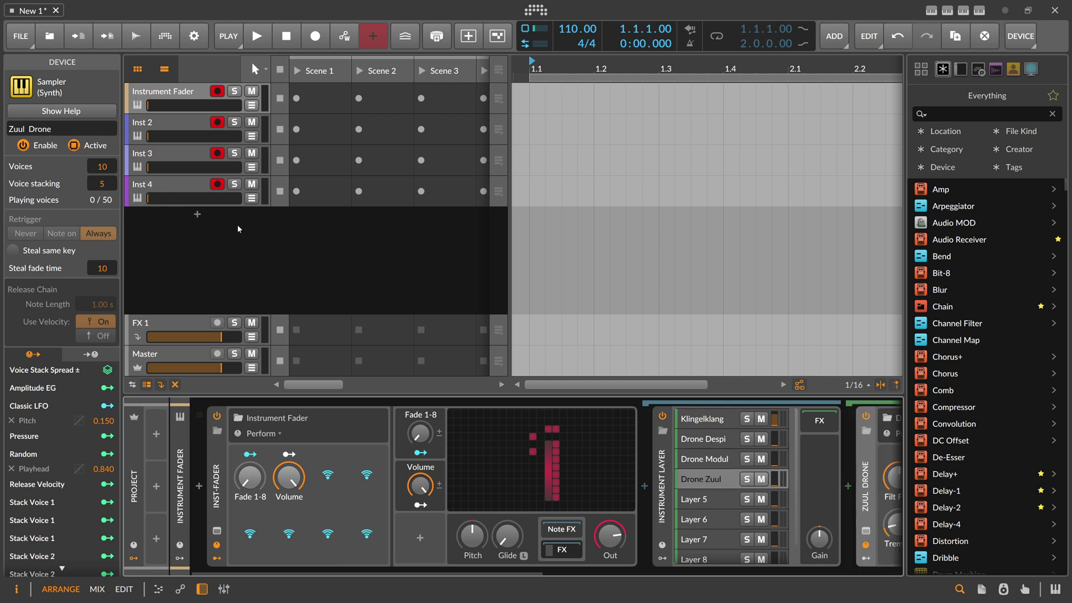
- Delete the emptied tracks Inst 2, Inst 3 and Inst 4
{"action": "left_click", "coordinate": [192, 123]}
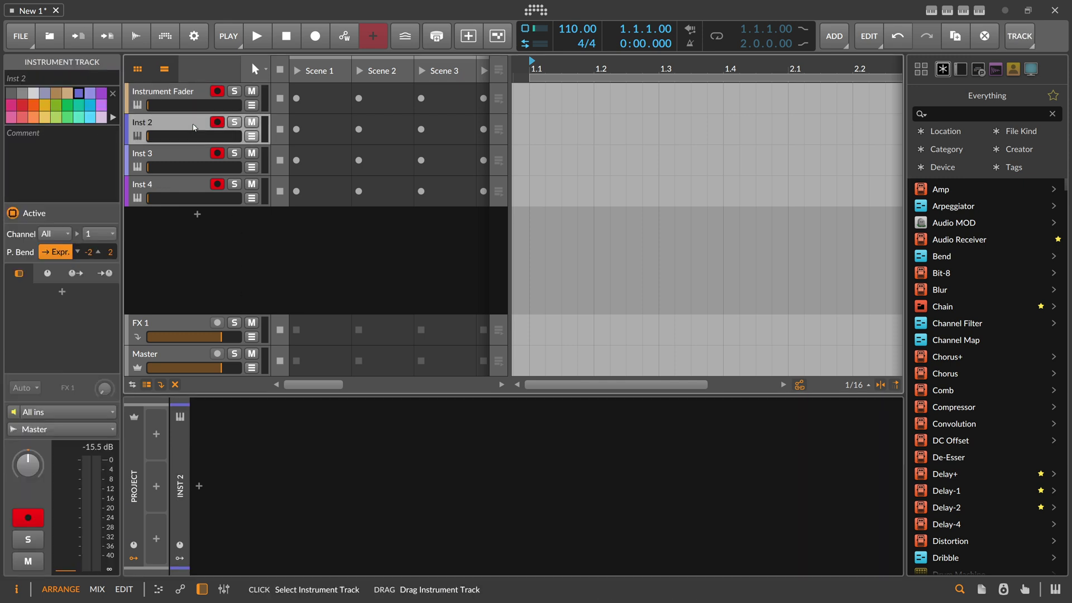
{"action": "left_click", "coordinate": [180, 186], "text": "shift"}
{"action": "key", "text": "Delete"}
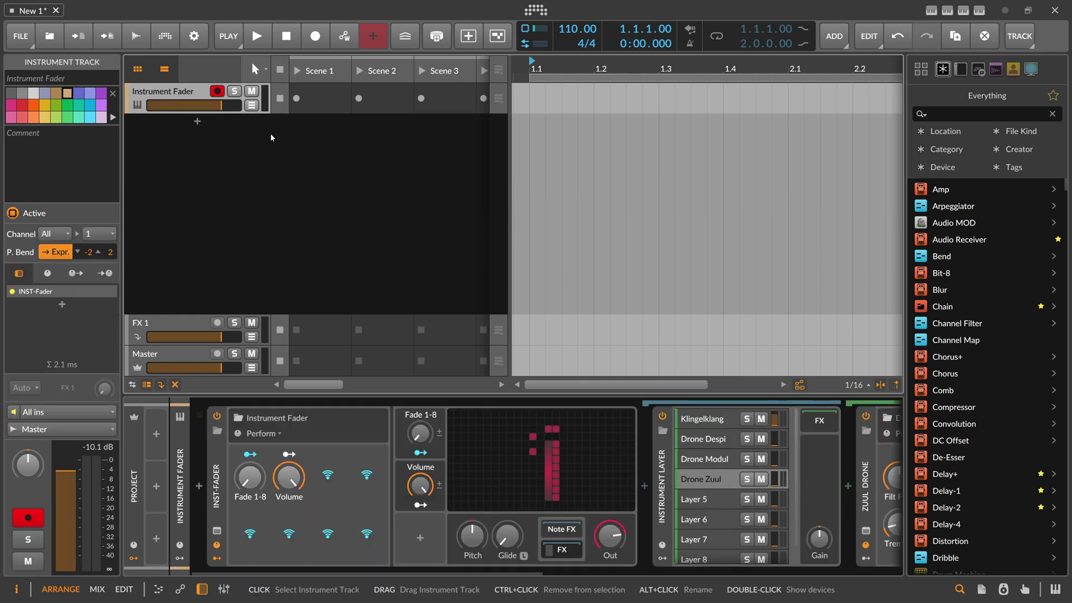
- Try the Fade 1-8 control and go through the Klingelklang, Drone Despi, Drone Modul and Drone Zuul layers
{"action": "left_click_drag", "start_coordinate": [254, 479], "coordinate": [254, 477]}
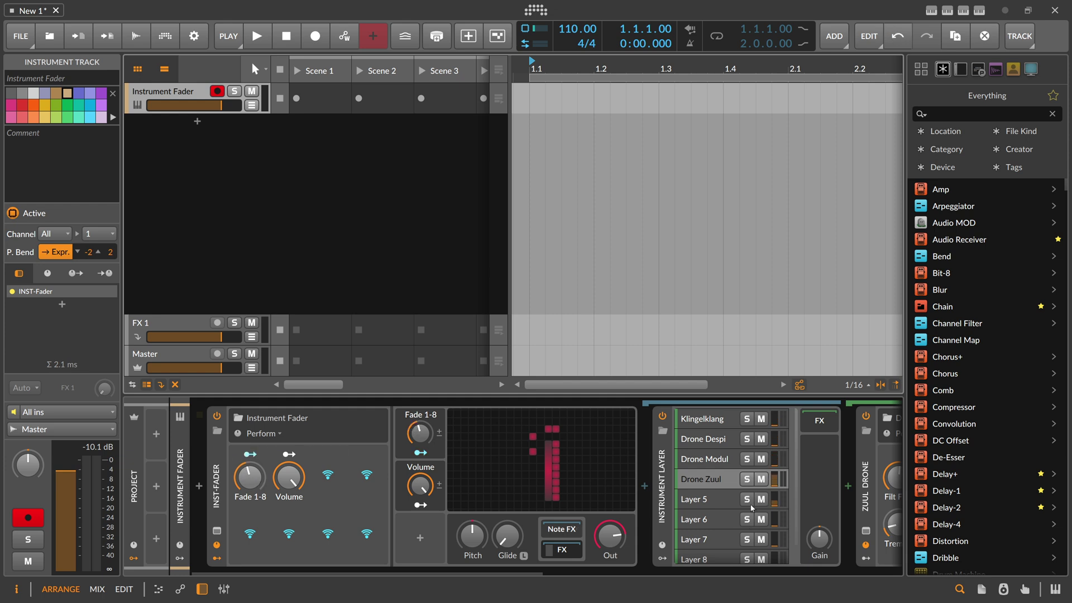
{"action": "mouse_move", "coordinate": [250, 477]}
{"action": "left_mouse_down"}
{"action": "mouse_move", "coordinate": [250, 467]}
{"action": "mouse_move", "coordinate": [250, 481]}
{"action": "left_mouse_up"}
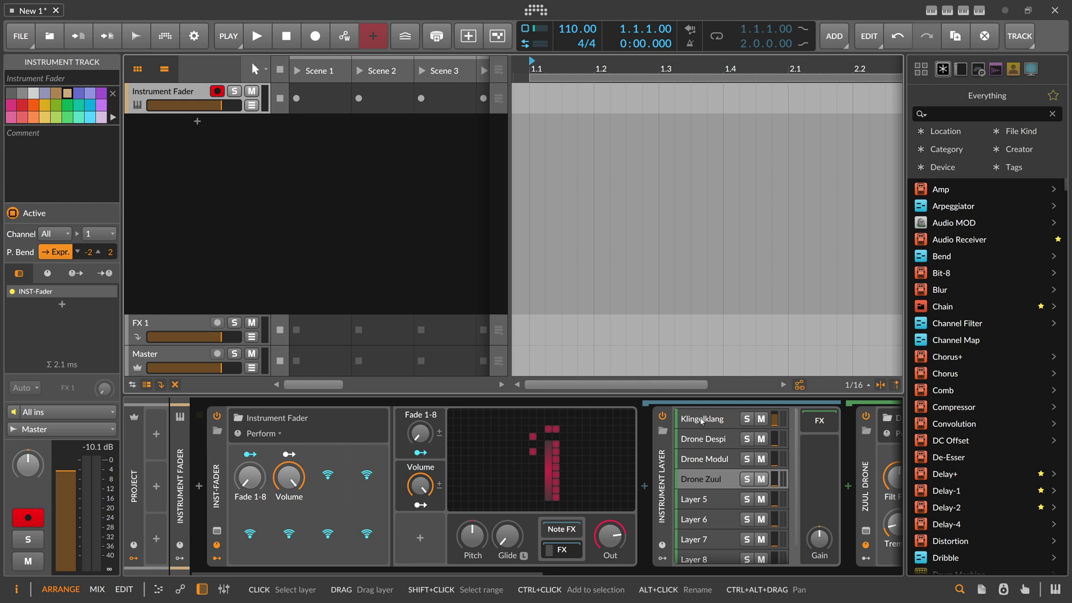
{"action": "left_click", "coordinate": [702, 419]}
{"action": "left_click", "coordinate": [704, 480]}
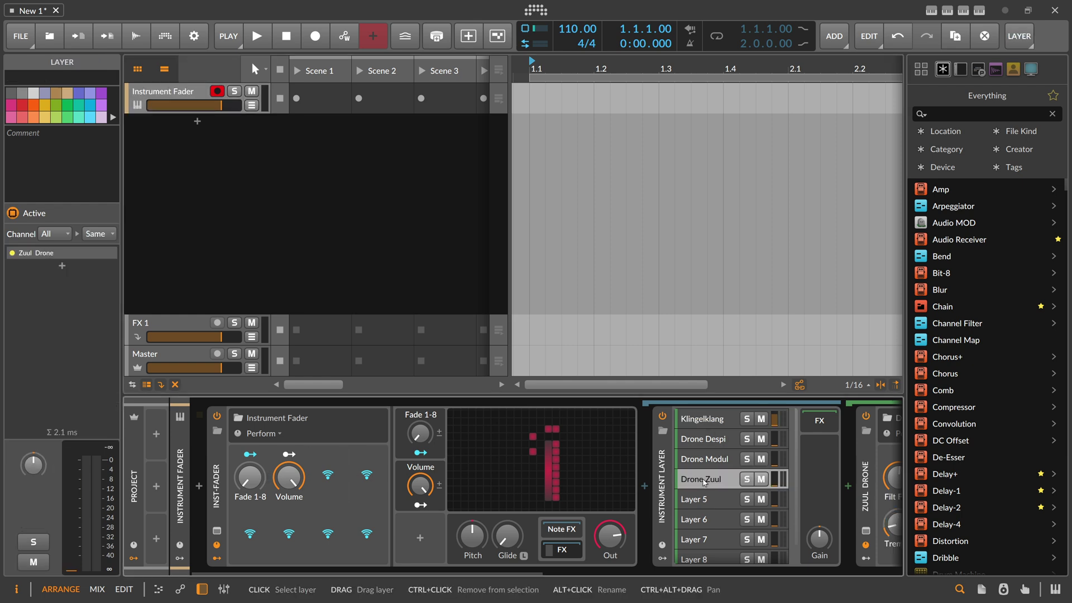
{"action": "left_click", "coordinate": [694, 422]}
{"action": "left_click", "coordinate": [694, 439]}
{"action": "left_click", "coordinate": [696, 458]}
{"action": "left_click", "coordinate": [698, 476]}
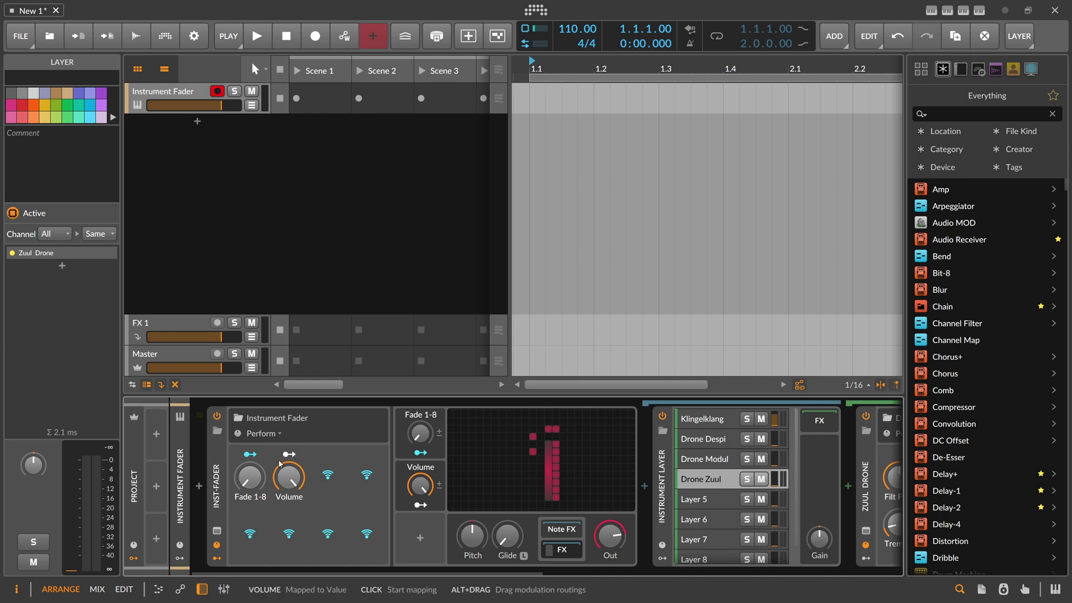
- Audition the layer crossfade by sweeping Fade 1-8 up and back to its minimum, and check the remaining layers
{"action": "left_click_drag", "start_coordinate": [257, 476], "coordinate": [257, 468]}
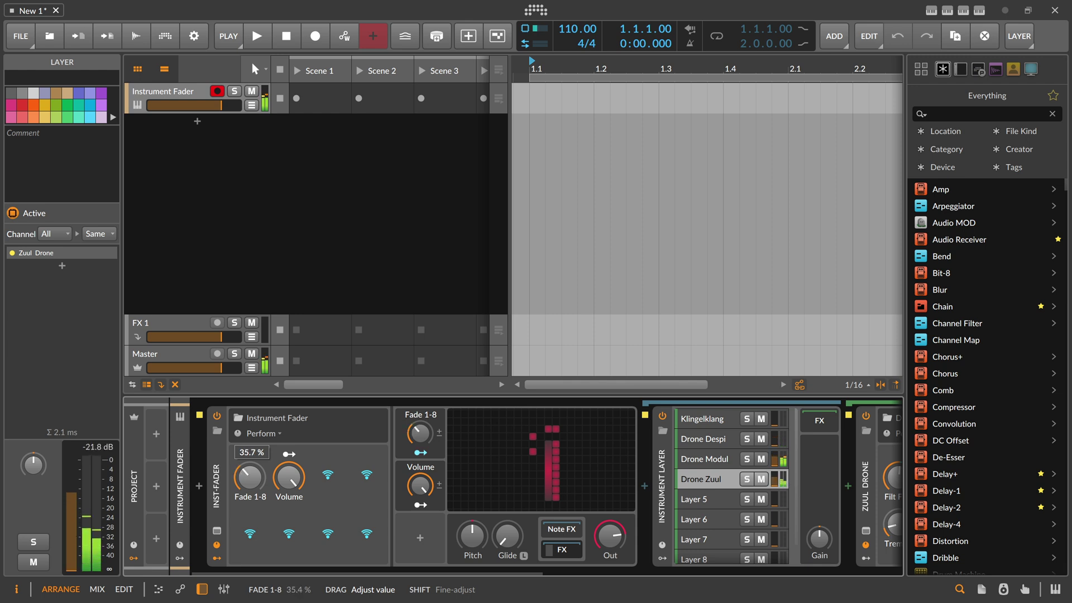
{"action": "left_click_drag", "start_coordinate": [257, 458], "coordinate": [258, 479]}
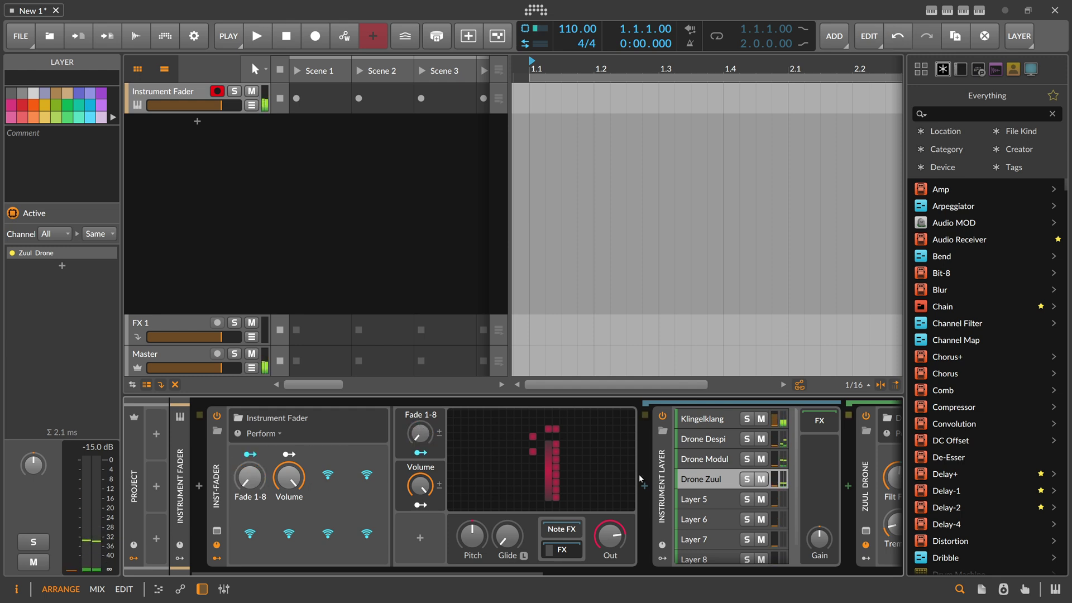
{"action": "scroll", "coordinate": [716, 519], "scroll_direction": "down", "scroll_amount": 2}
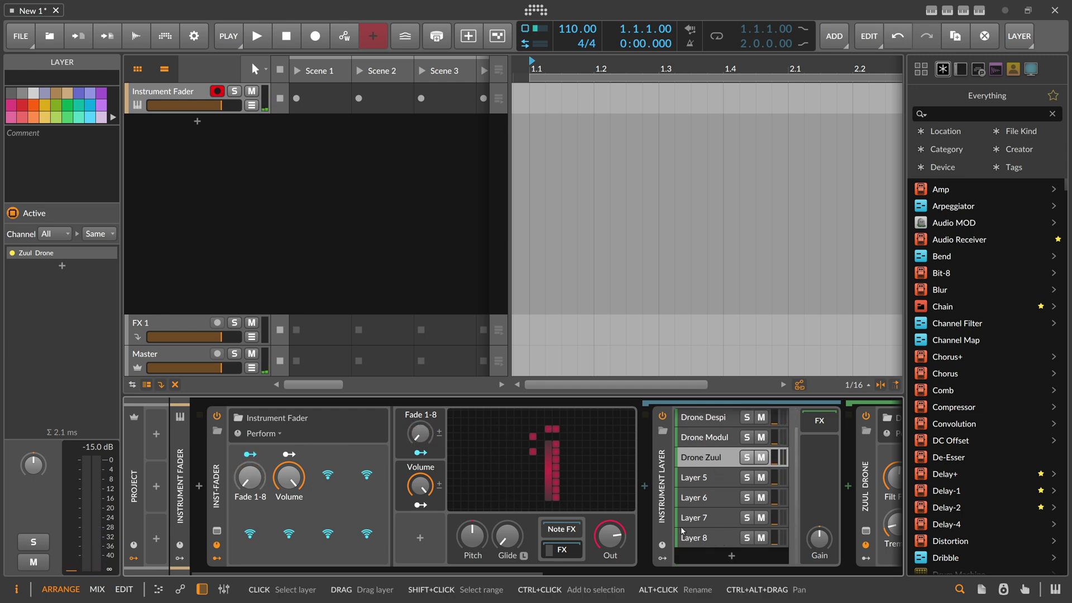
{"action": "scroll", "coordinate": [682, 532], "scroll_direction": "up", "scroll_amount": 1}
- Open the Instrument Fader's grid patch, inspect its Split module, and test the Volume control
{"action": "double_click", "coordinate": [591, 453]}
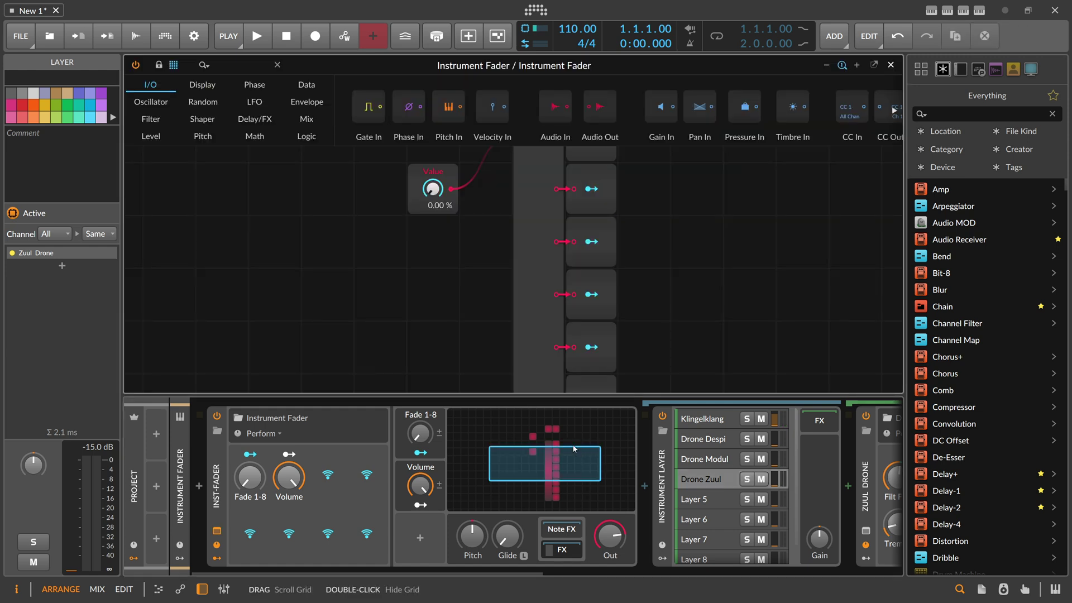
{"action": "scroll", "coordinate": [467, 258], "scroll_direction": "down", "scroll_amount": 4}
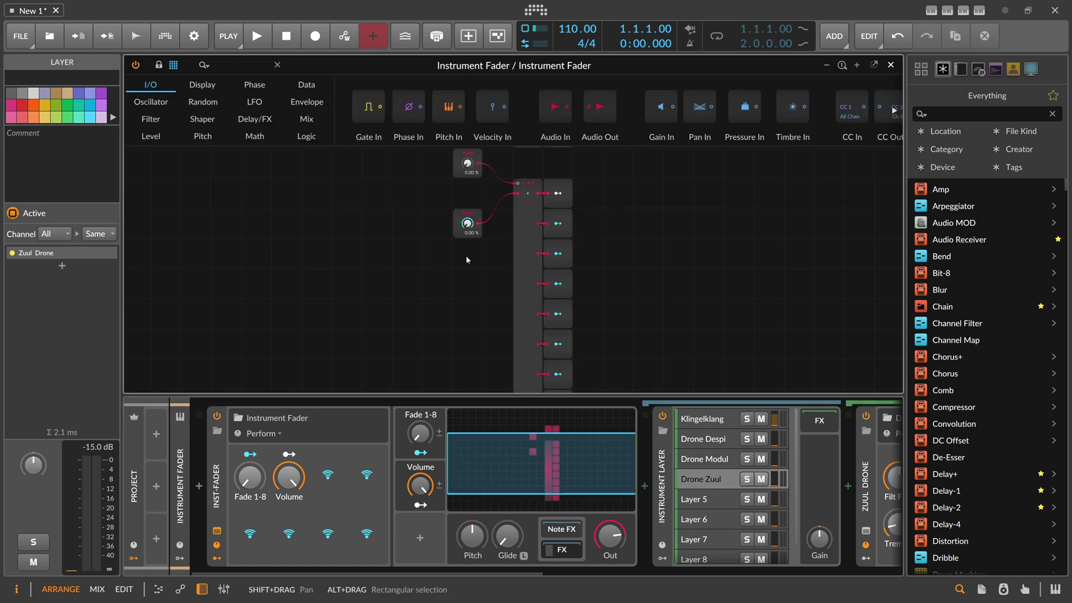
{"action": "left_click", "coordinate": [529, 263]}
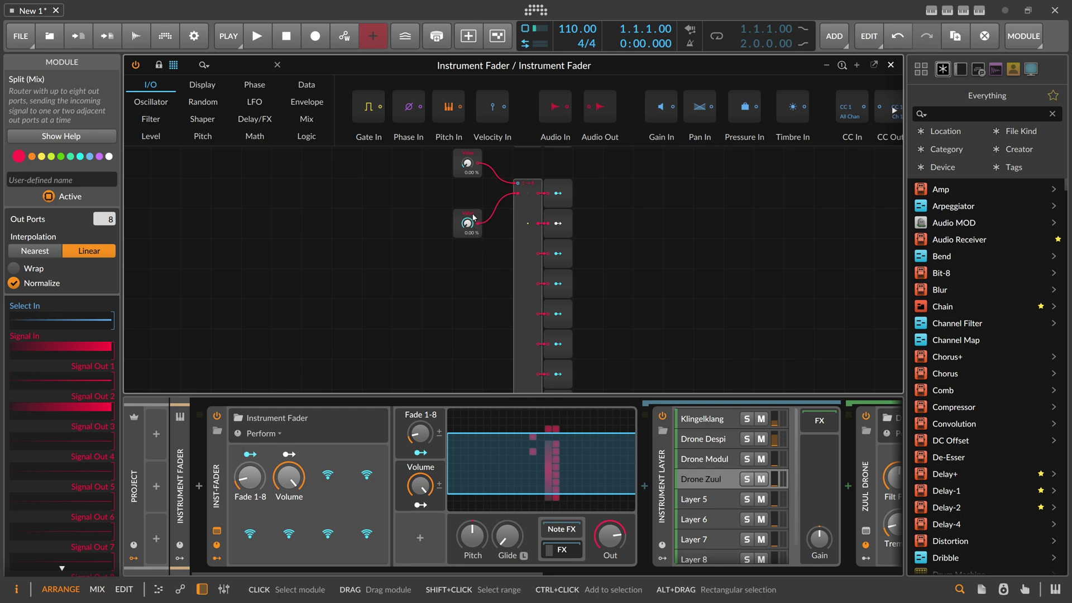
{"action": "left_click_drag", "start_coordinate": [289, 477], "coordinate": [288, 449]}
- Inspect the curve options of the first Modulator Out's volume modulation, keeping the Logarithmic curve
{"action": "left_click", "coordinate": [561, 189]}
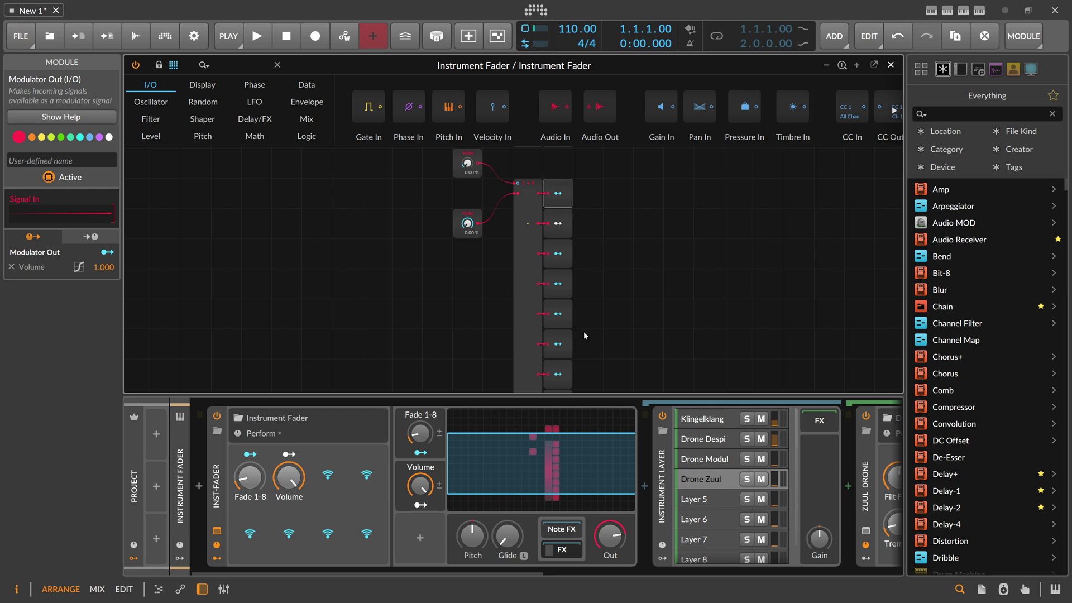
{"action": "left_click", "coordinate": [78, 268]}
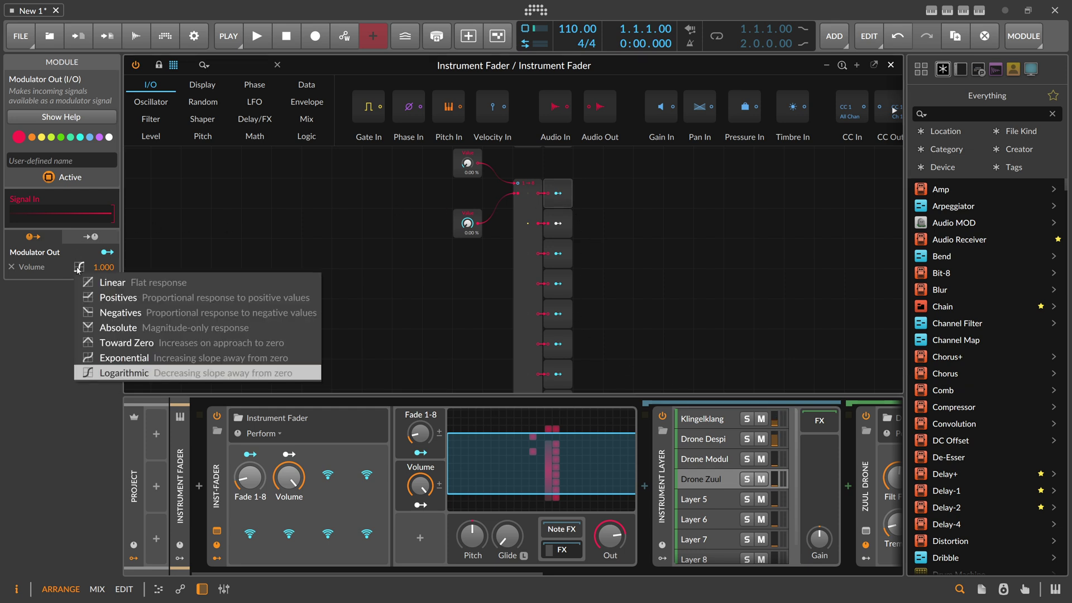
{"action": "left_click", "coordinate": [111, 376]}
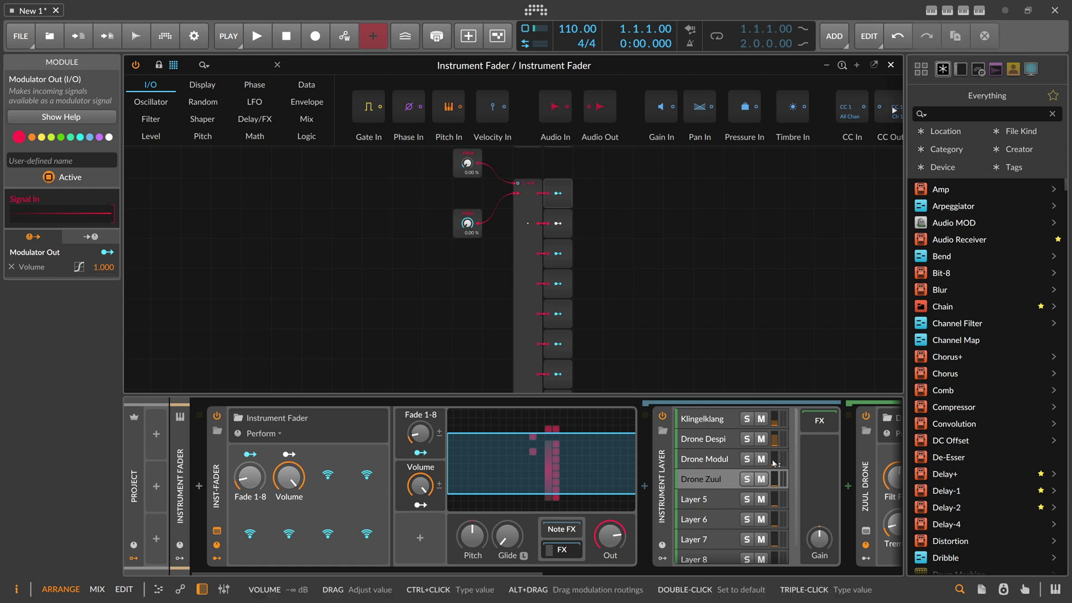
{"action": "left_click", "coordinate": [79, 267]}
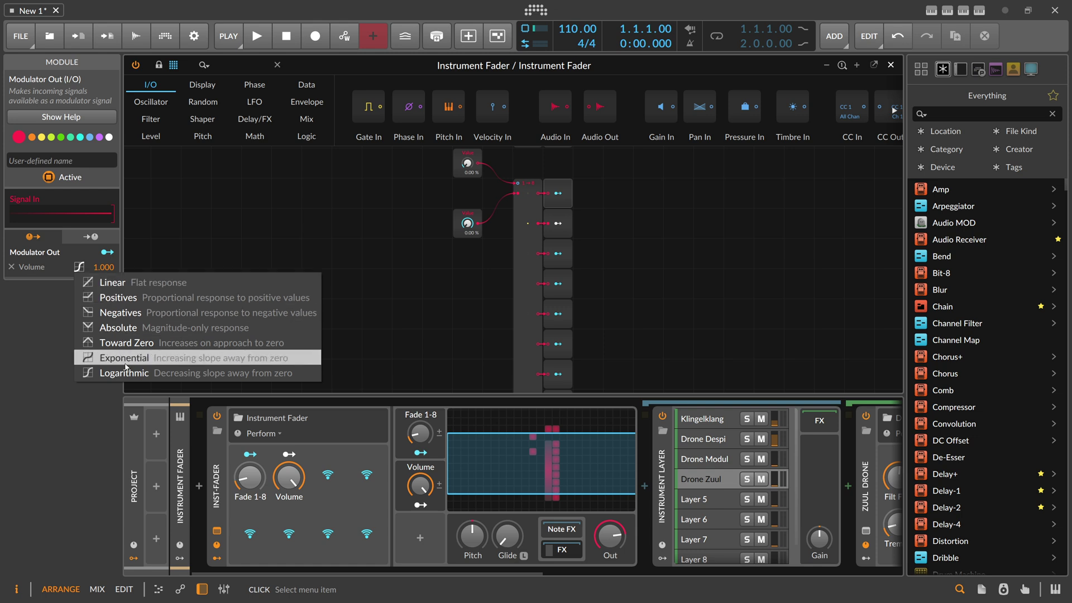
{"action": "left_click", "coordinate": [93, 358]}
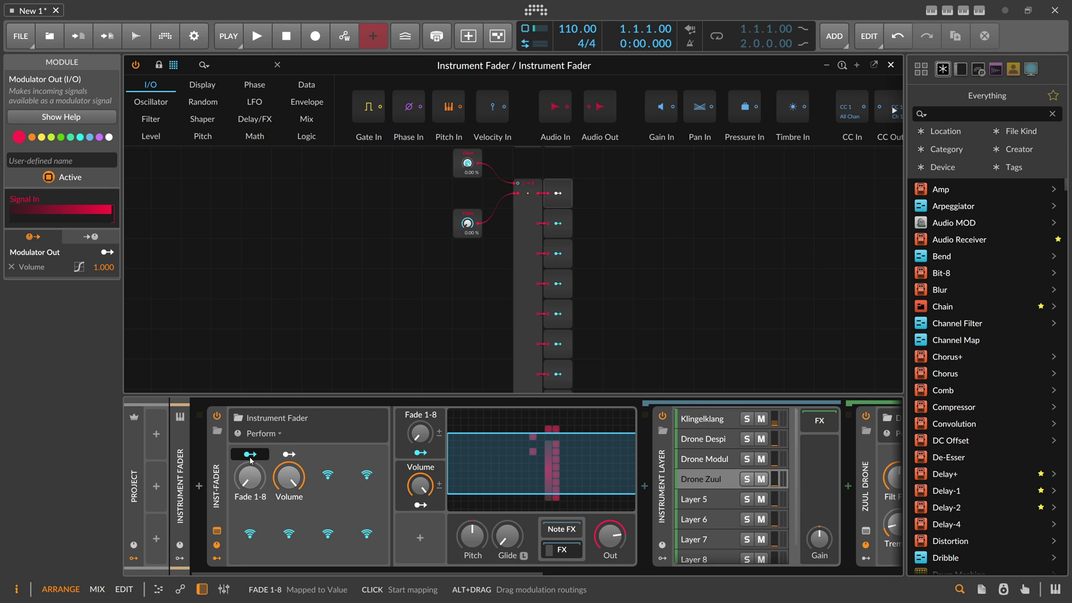
- Close the grid patch and select the INST-Fader device to view its settings and modulations
{"action": "left_click", "coordinate": [892, 66]}
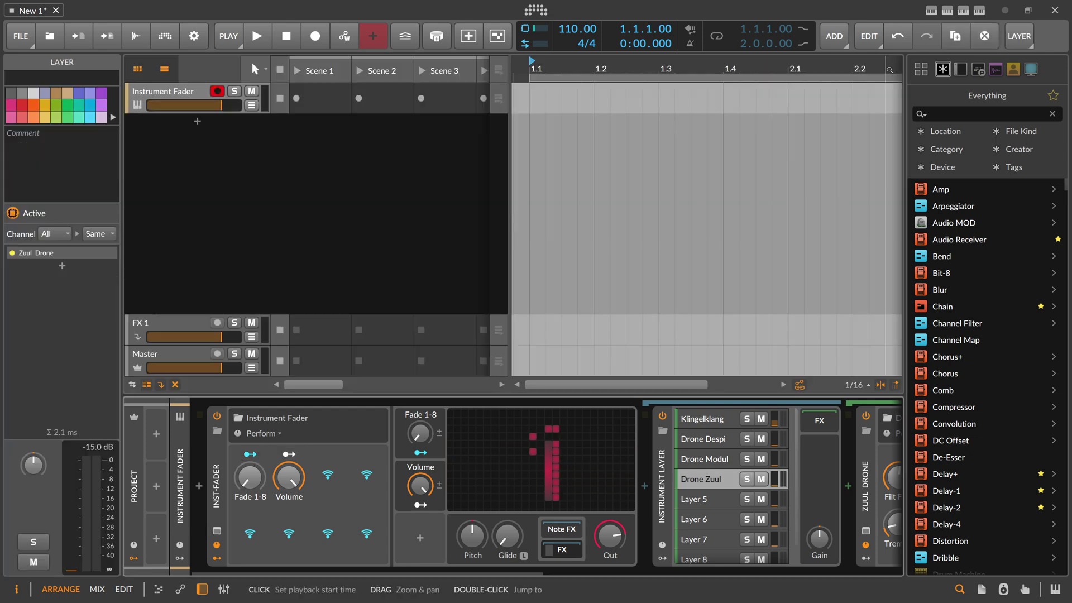
{"action": "left_click", "coordinate": [219, 466]}
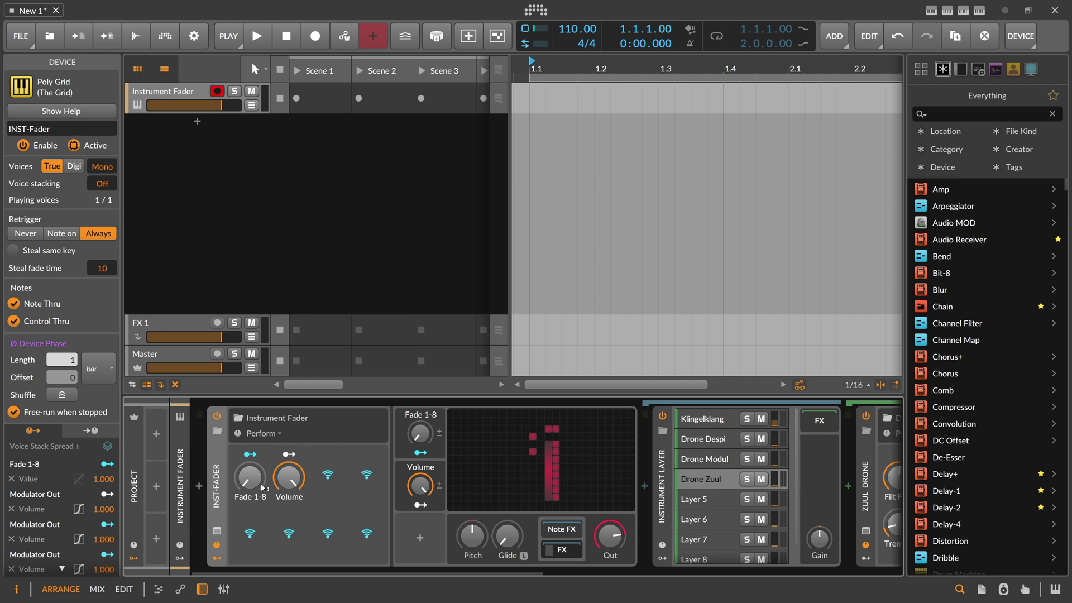
{"action": "mouse_move", "coordinate": [250, 476]}
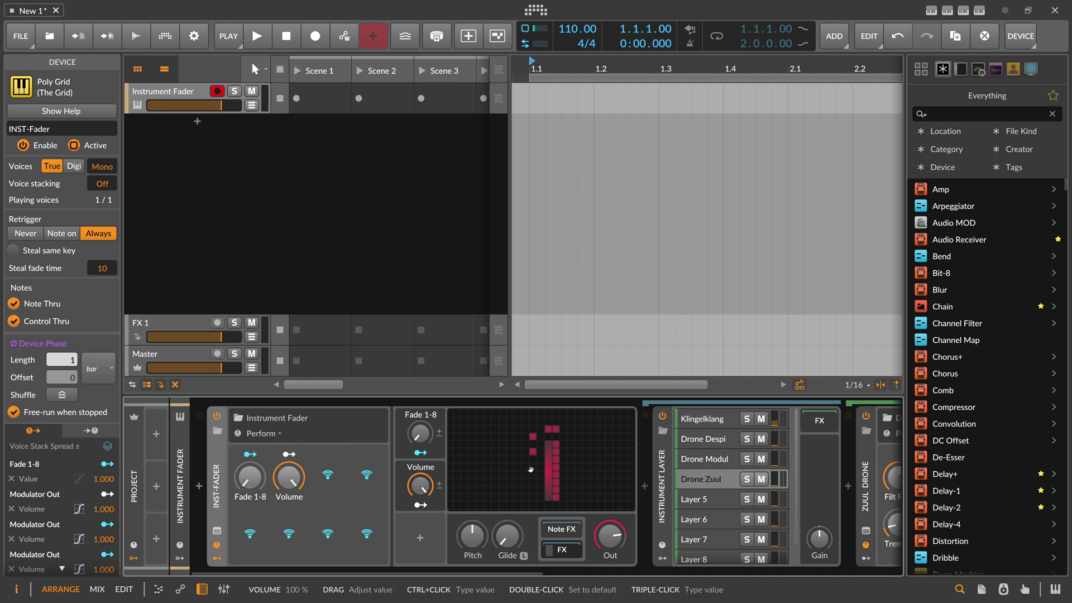
- Move the Klingelklang synth out of the Instrument Fader's first layer onto its own new instrument track
{"action": "left_click", "coordinate": [557, 525]}
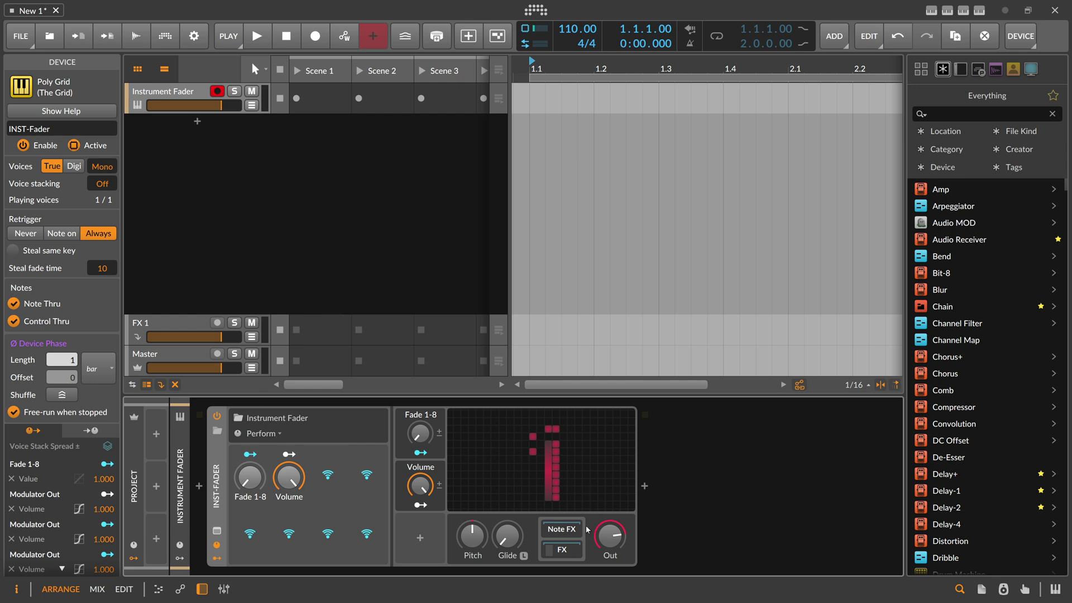
{"action": "left_click", "coordinate": [564, 549]}
{"action": "left_click", "coordinate": [779, 419]}
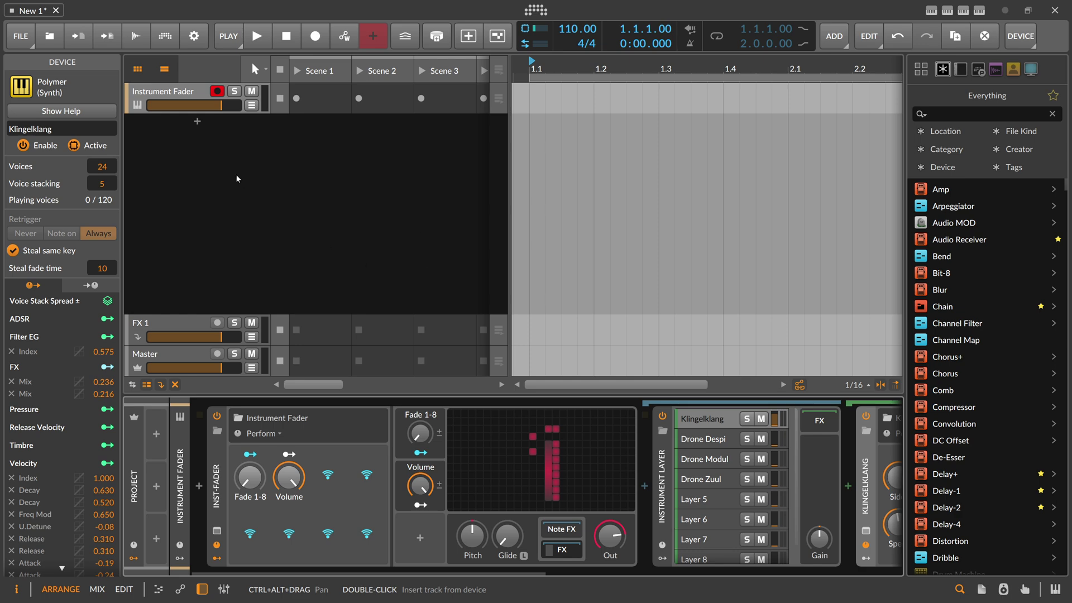
{"action": "left_click_drag", "start_coordinate": [860, 462], "coordinate": [237, 193]}
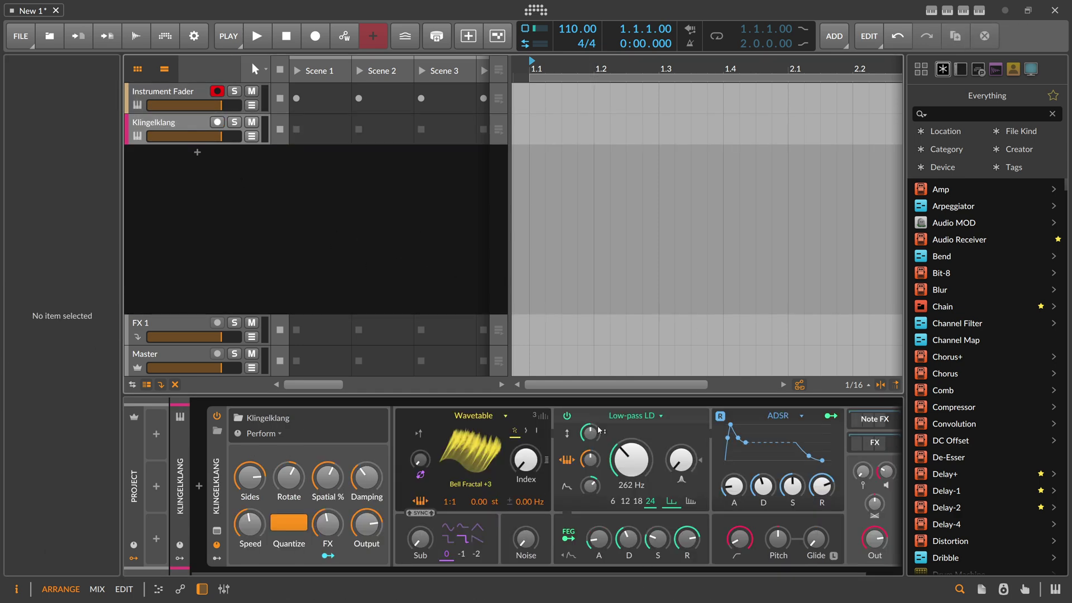
- Move the Drone Despi, Drone Modul and Drone Zuul instruments out of the Instrument Fader's layers onto separate new tracks
{"action": "left_click", "coordinate": [181, 92]}
{"action": "left_click", "coordinate": [703, 445]}
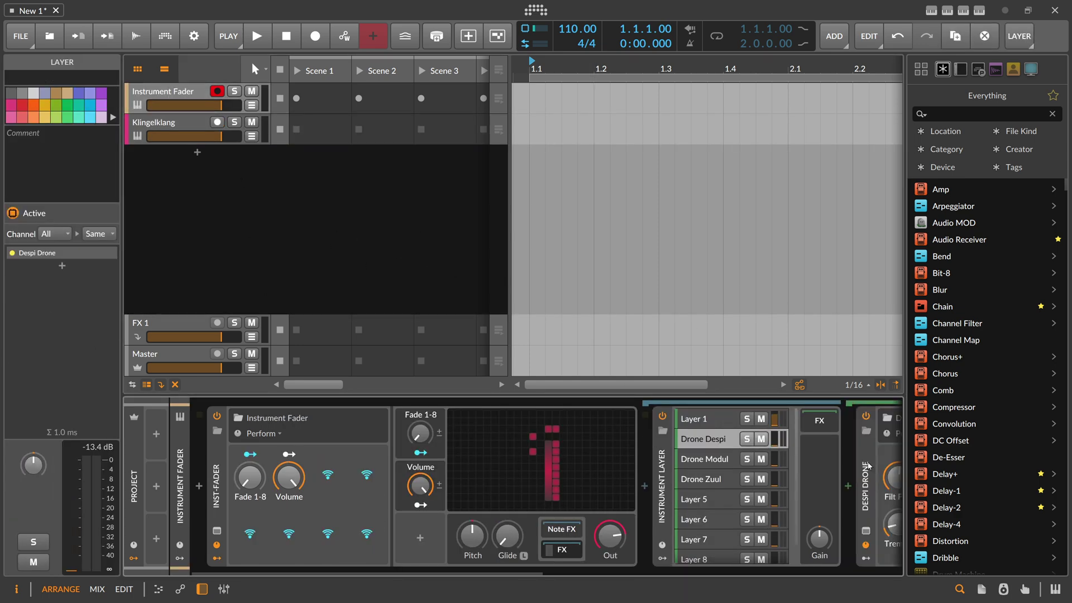
{"action": "left_click_drag", "start_coordinate": [865, 475], "coordinate": [262, 209]}
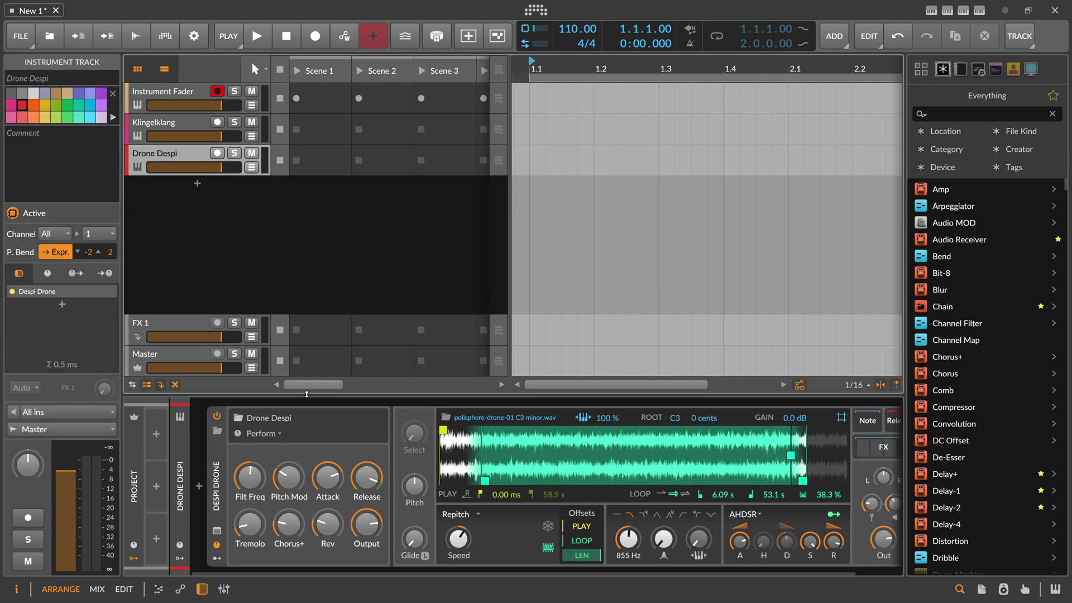
{"action": "left_click", "coordinate": [182, 100]}
{"action": "left_click_drag", "start_coordinate": [722, 453], "coordinate": [250, 252]}
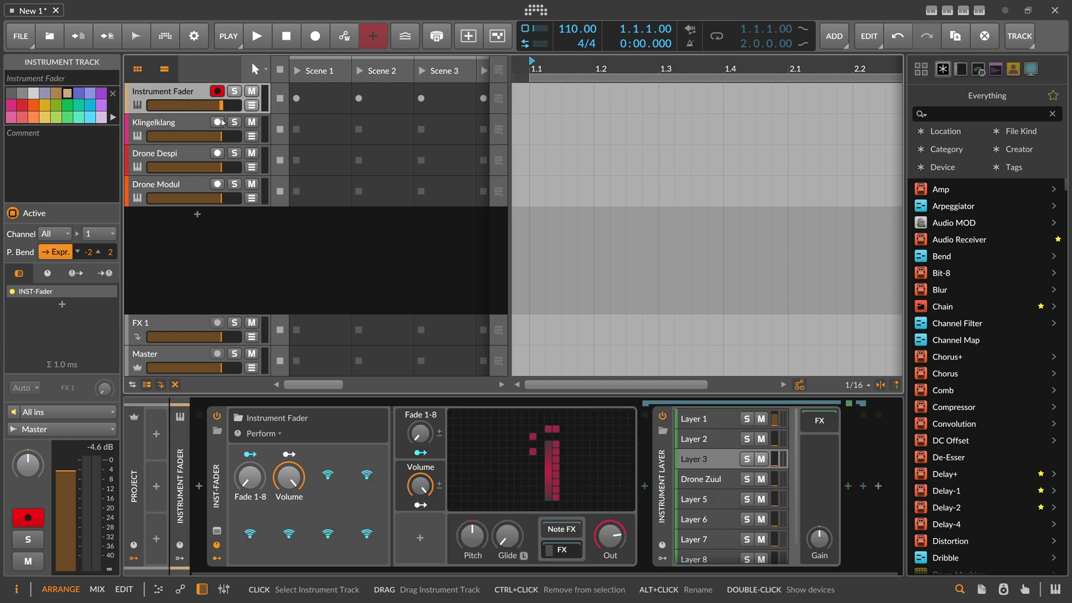
{"action": "left_click", "coordinate": [708, 481]}
{"action": "left_click_drag", "start_coordinate": [708, 481], "coordinate": [249, 223]}
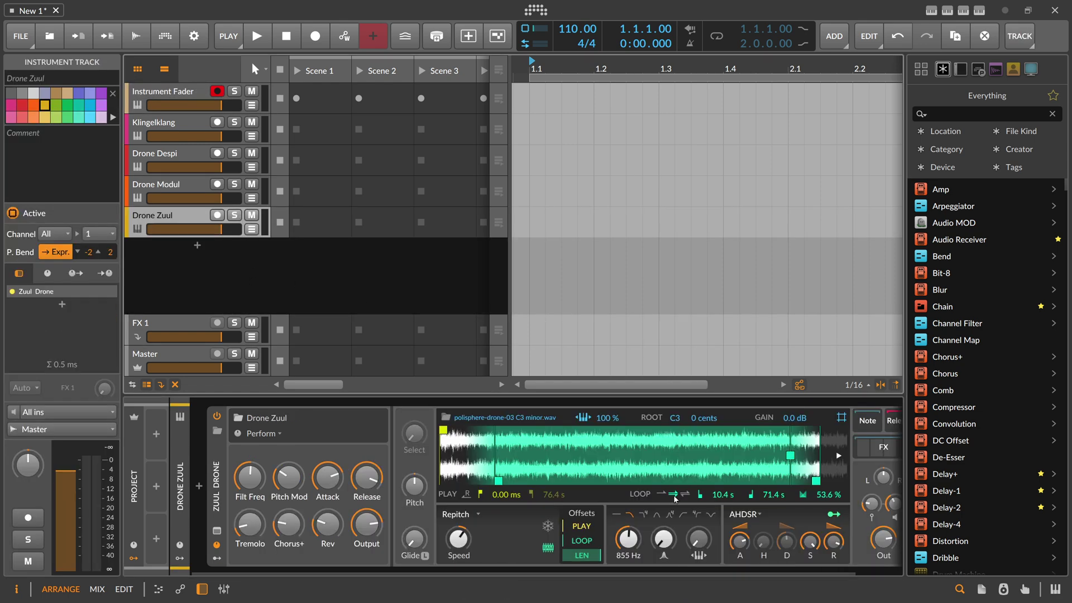
- Delete the INST-Fader device from the Instrument Fader track and move the emptied track below Drone Zuul
{"action": "left_click", "coordinate": [186, 100]}
{"action": "left_click", "coordinate": [219, 460]}
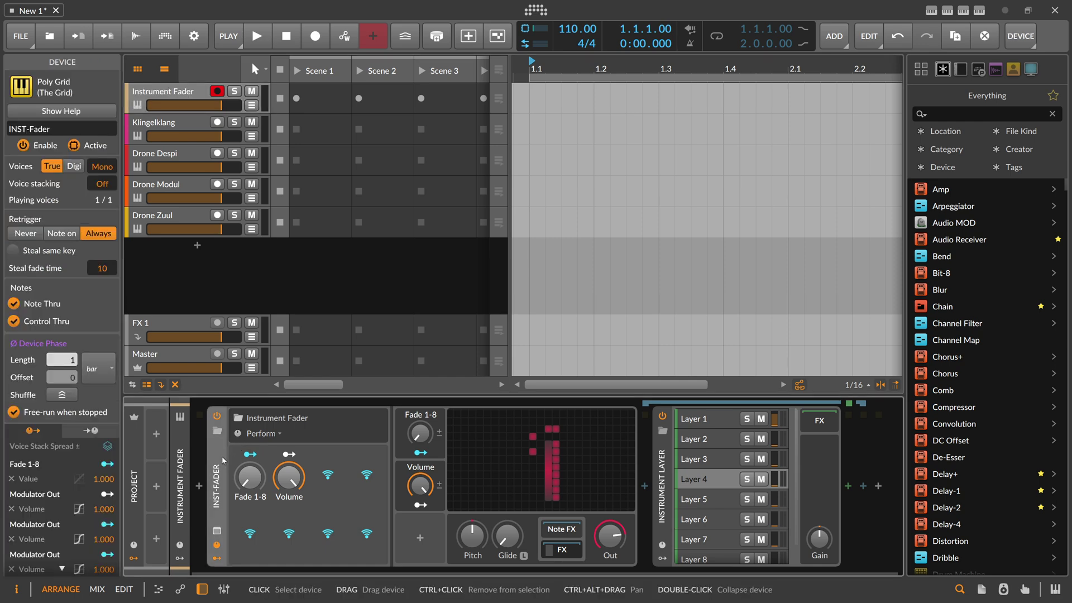
{"action": "key", "text": "Delete"}
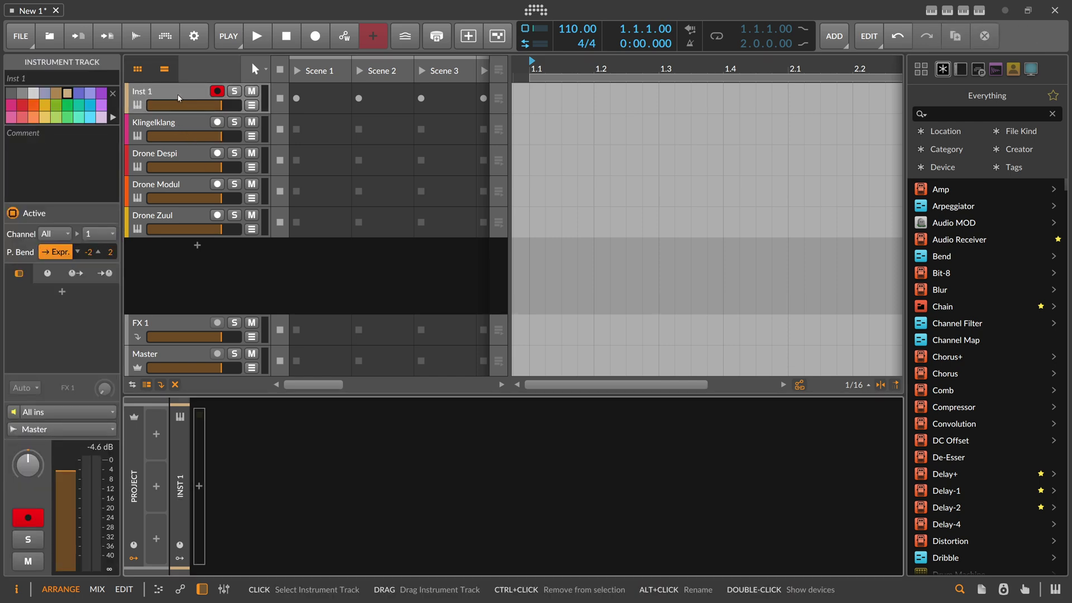
{"action": "left_click_drag", "start_coordinate": [178, 97], "coordinate": [178, 262]}
- Record-arm the four instrument tracks from Klingelklang to Drone Zuul together
{"action": "left_click", "coordinate": [176, 95]}
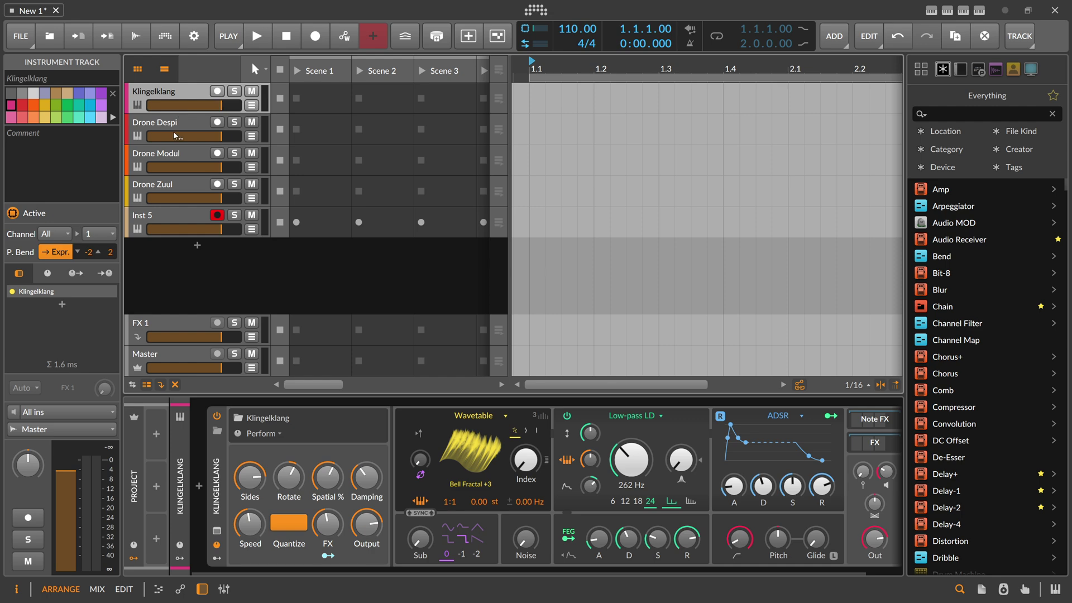
{"action": "left_click", "coordinate": [173, 184], "text": "shift"}
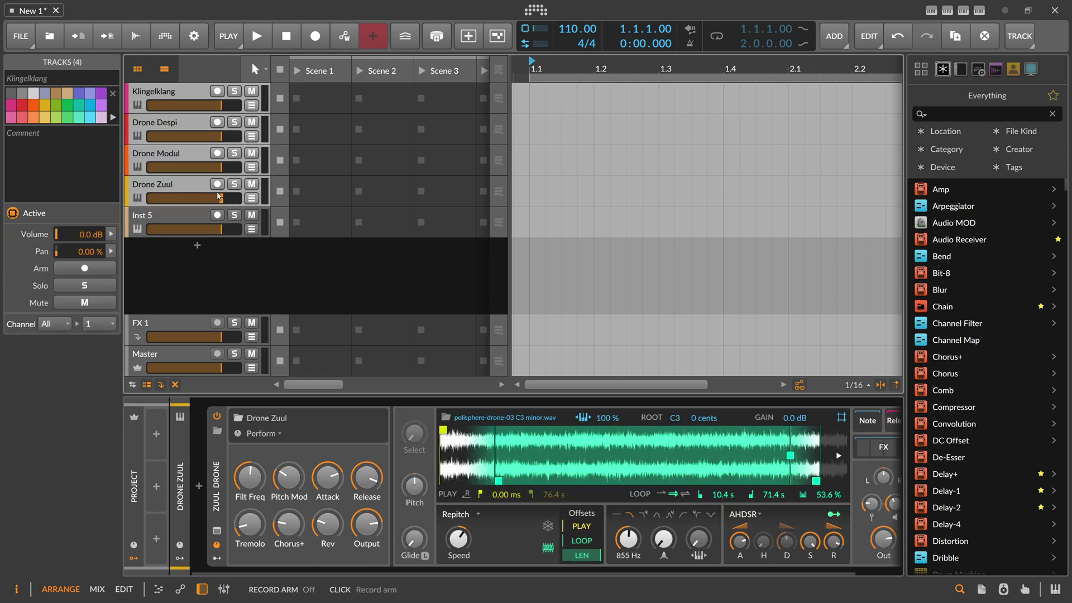
{"action": "left_click_drag", "start_coordinate": [218, 184], "coordinate": [222, 94]}
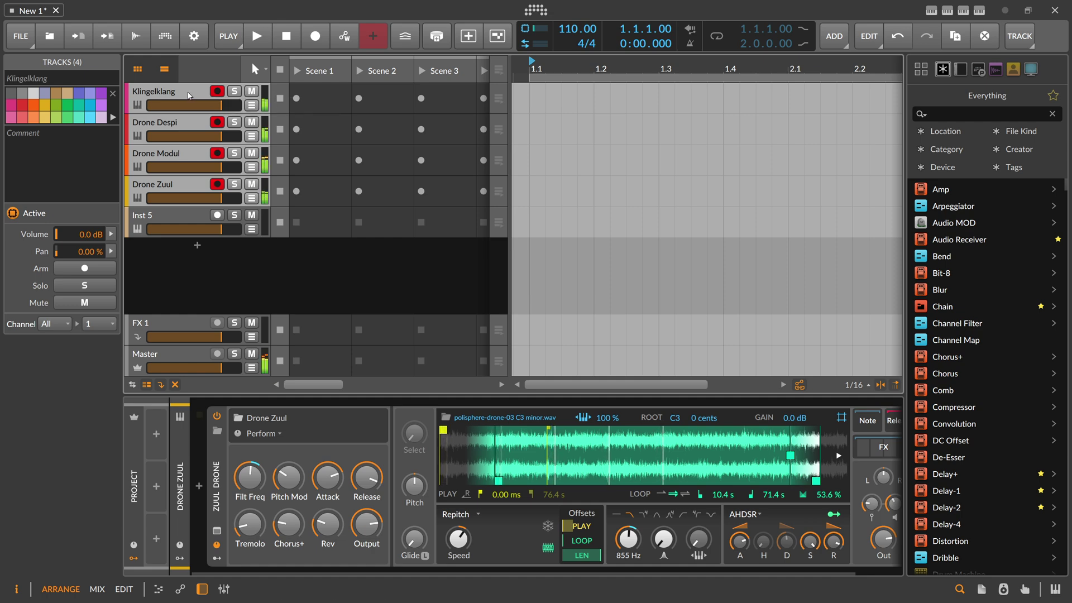
- Set the output destination of the Klingelklang and Drone Despi tracks to No output
{"action": "left_click", "coordinate": [189, 96]}
{"action": "left_click", "coordinate": [64, 429]}
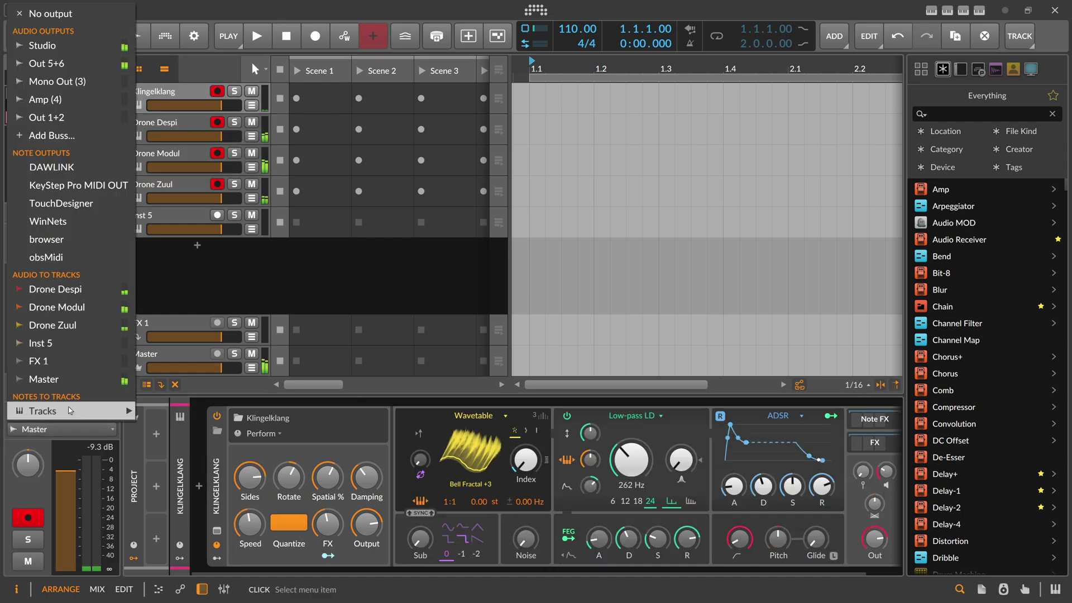
{"action": "left_click", "coordinate": [75, 15]}
{"action": "left_click", "coordinate": [165, 123]}
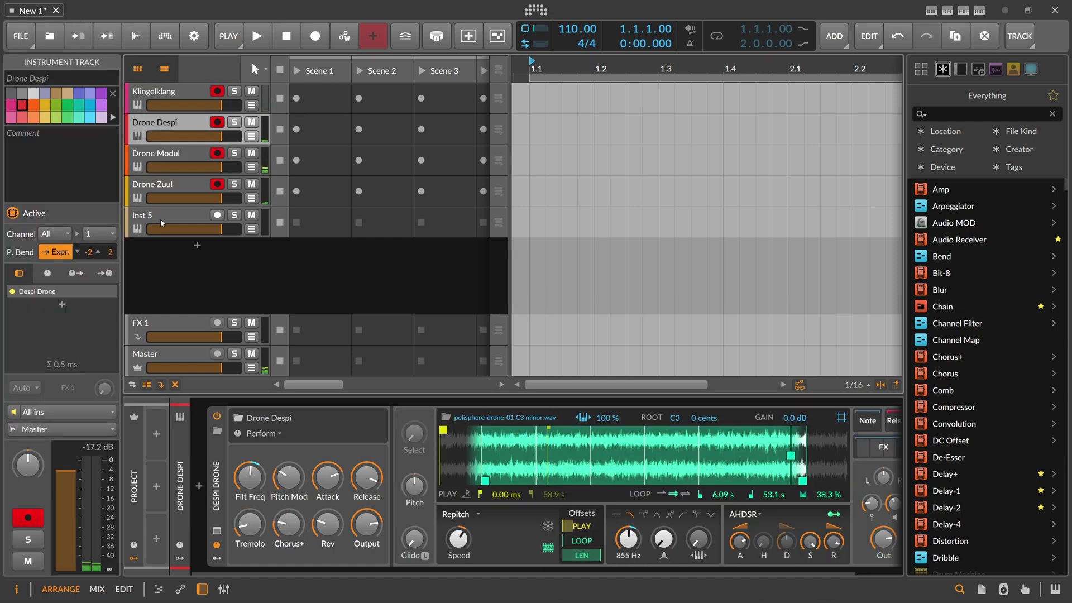
{"action": "left_click", "coordinate": [64, 412]}
{"action": "left_click", "coordinate": [65, 428]}
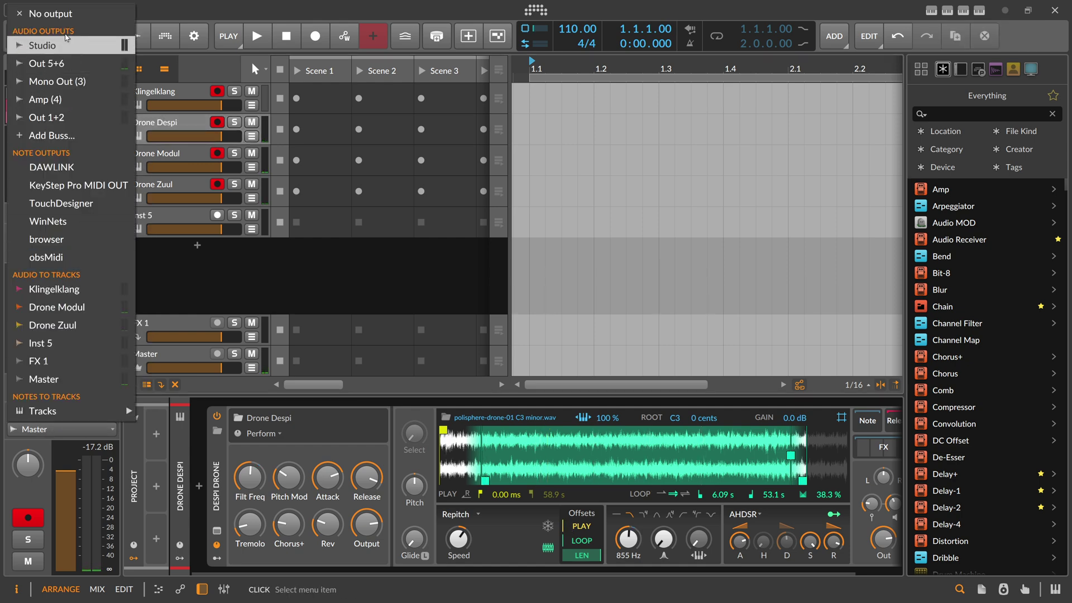
{"action": "left_click", "coordinate": [66, 38]}
- Set the output destination of the Drone Modul and Drone Zuul tracks to No output
{"action": "left_click", "coordinate": [166, 154]}
{"action": "left_click", "coordinate": [53, 430]}
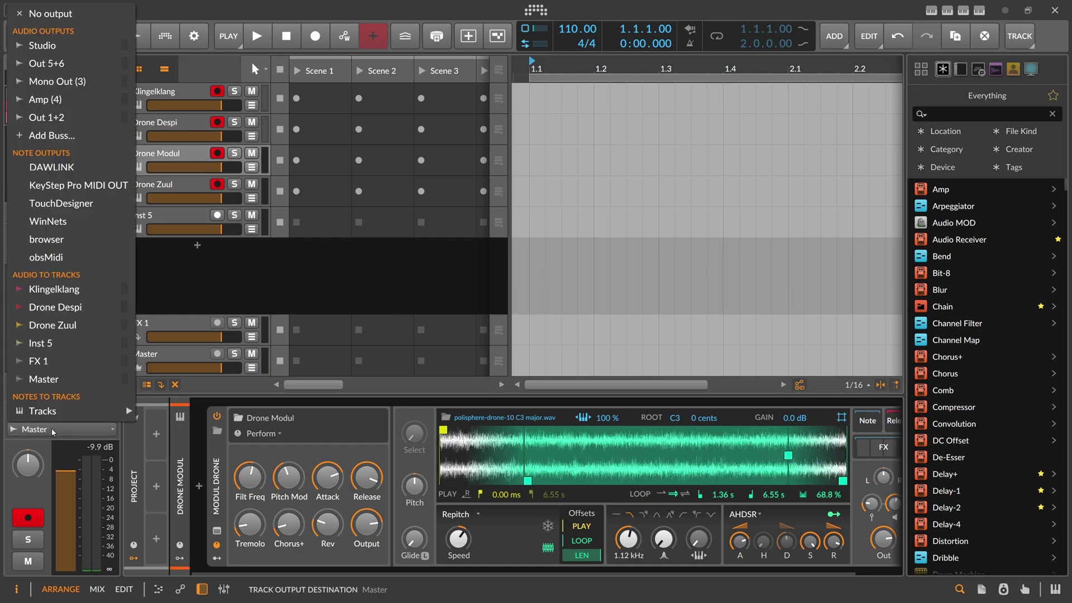
{"action": "left_click", "coordinate": [50, 13]}
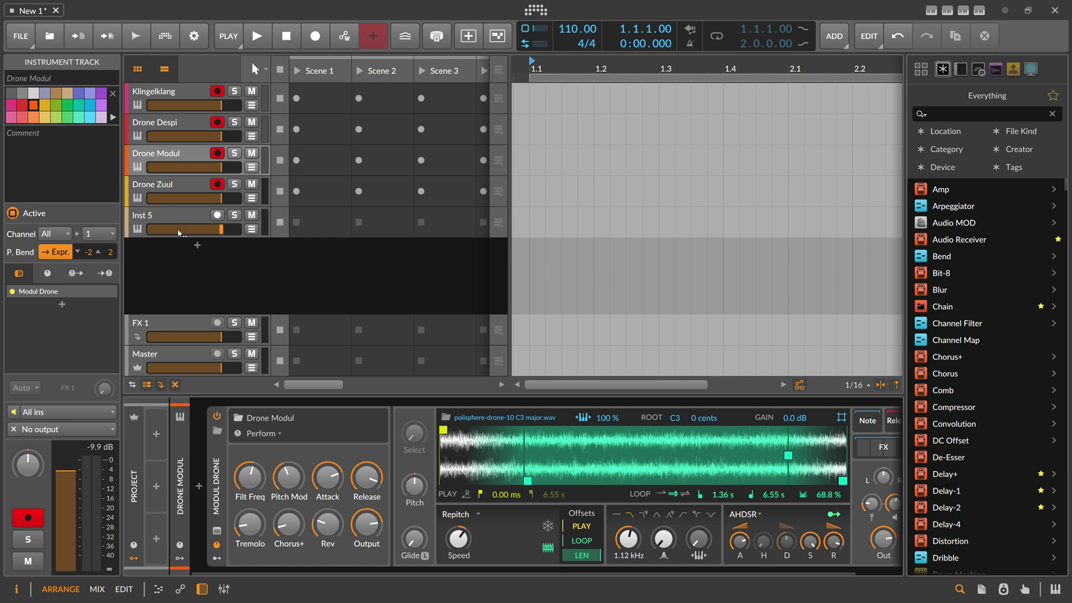
{"action": "left_click", "coordinate": [171, 189]}
{"action": "left_click", "coordinate": [58, 429]}
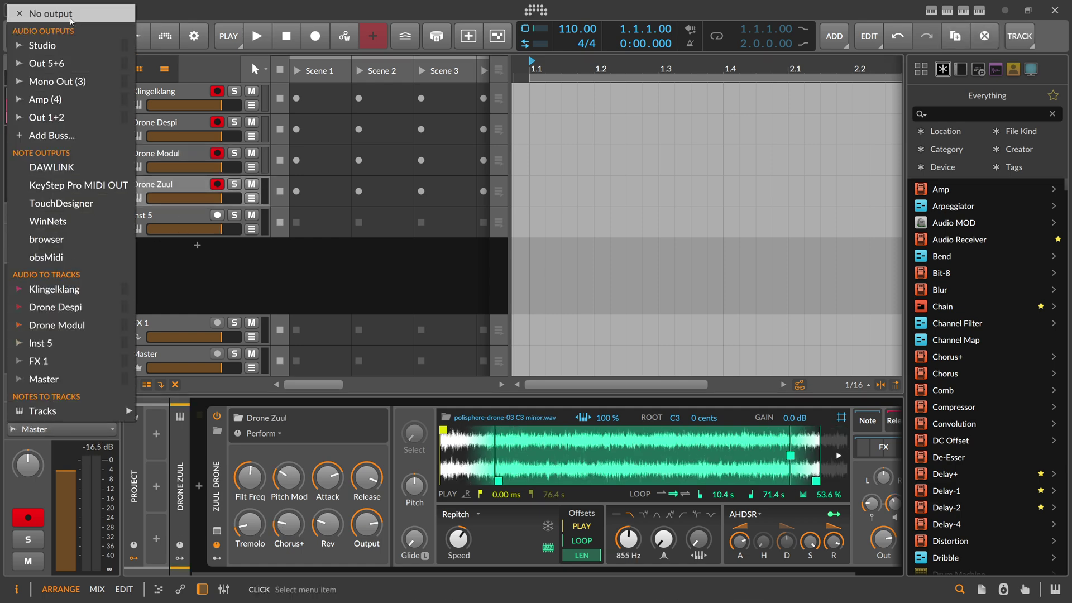
{"action": "left_click", "coordinate": [67, 13]}
- Insert a Chain device on the empty instrument track below Drone Zuul
{"action": "left_click", "coordinate": [184, 222]}
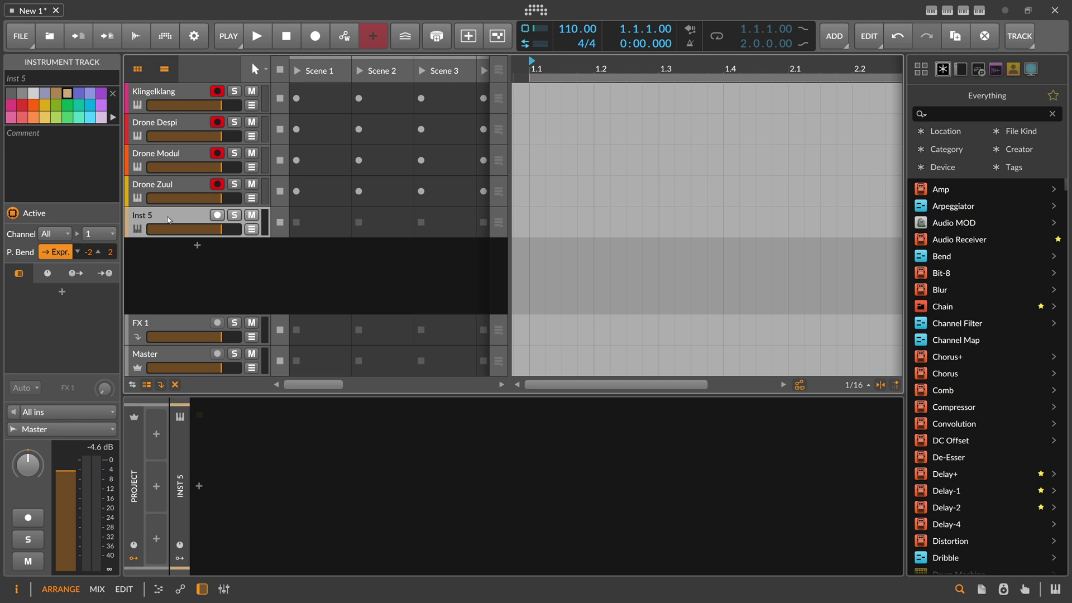
{"action": "left_click", "coordinate": [198, 486]}
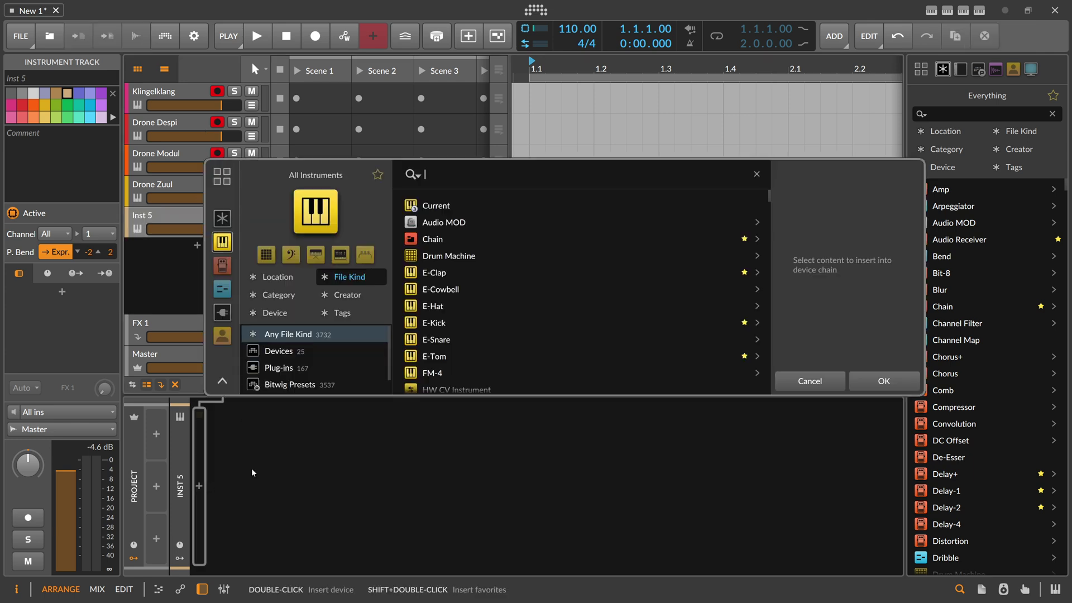
{"action": "type", "text": "chain"}
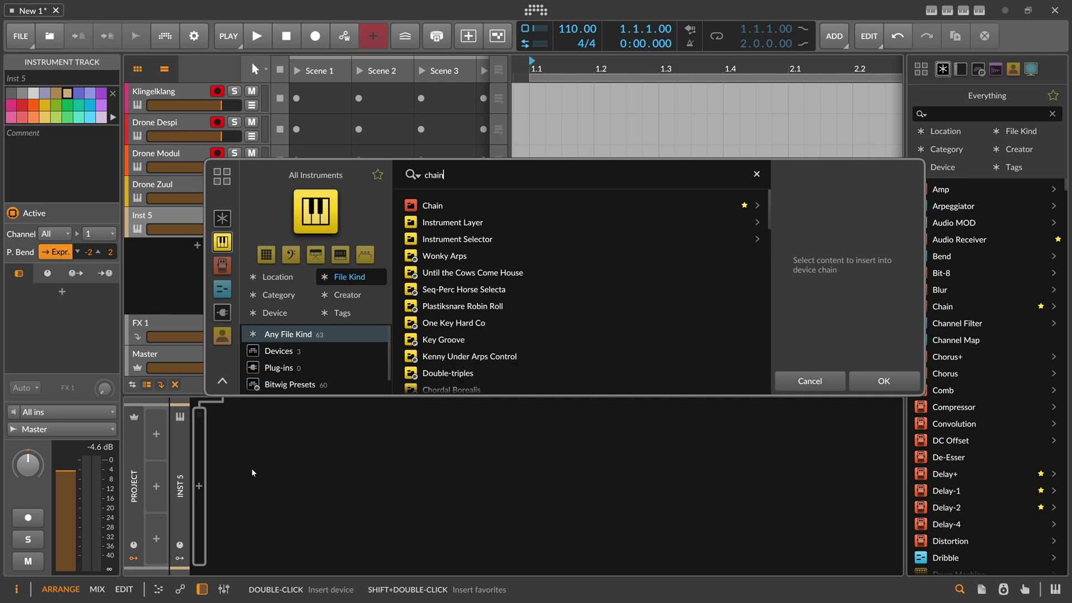
{"action": "key", "text": "Down"}
{"action": "key", "text": "Return"}
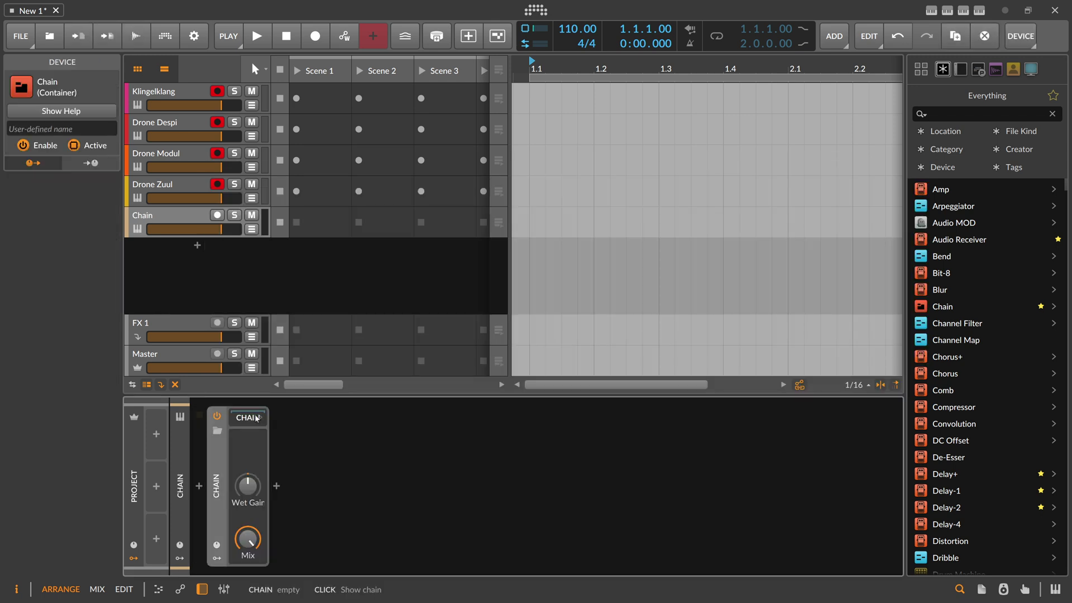
- Add an Audio Receiver inside the Chain device and set its audio source to Klingelklang (POST)
{"action": "left_click", "coordinate": [282, 487]}
{"action": "type", "text": "audio"}
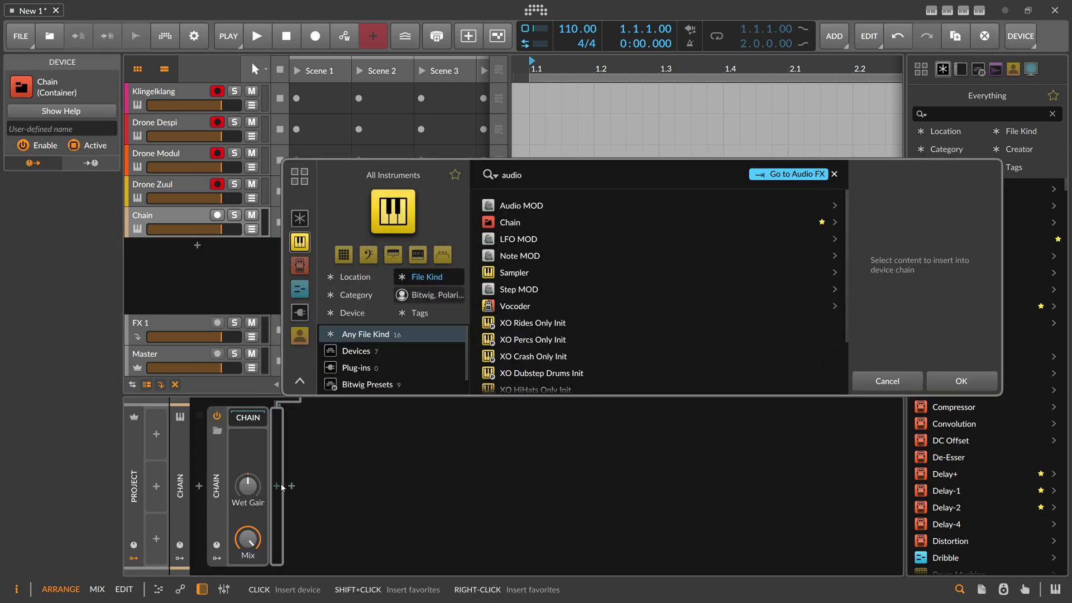
{"action": "type", "text": " rec"}
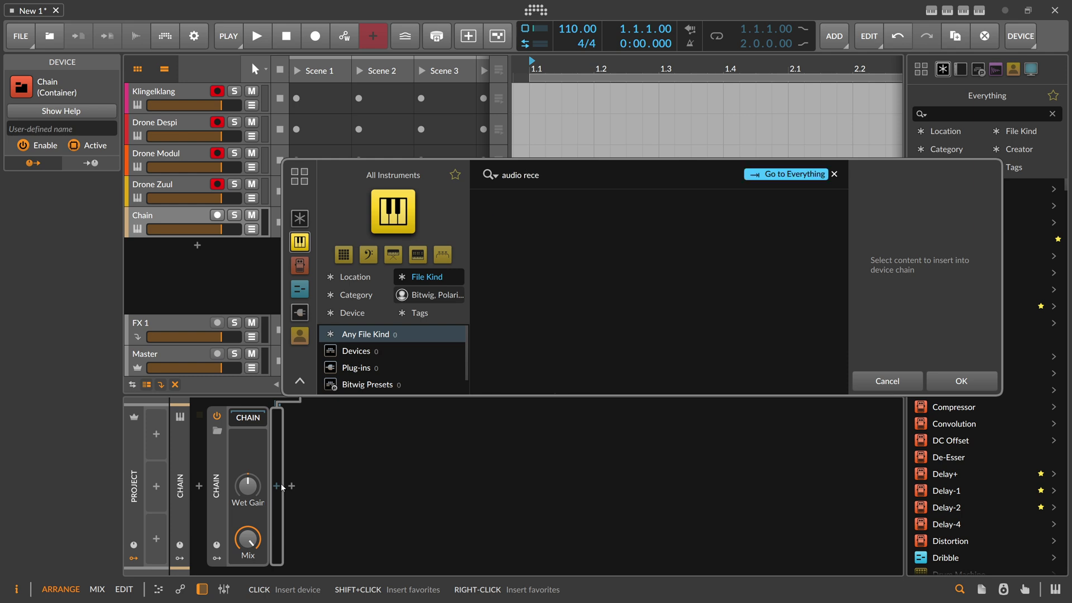
{"action": "type", "text": "e"}
{"action": "key", "text": "Tab"}
{"action": "key", "text": "Down"}
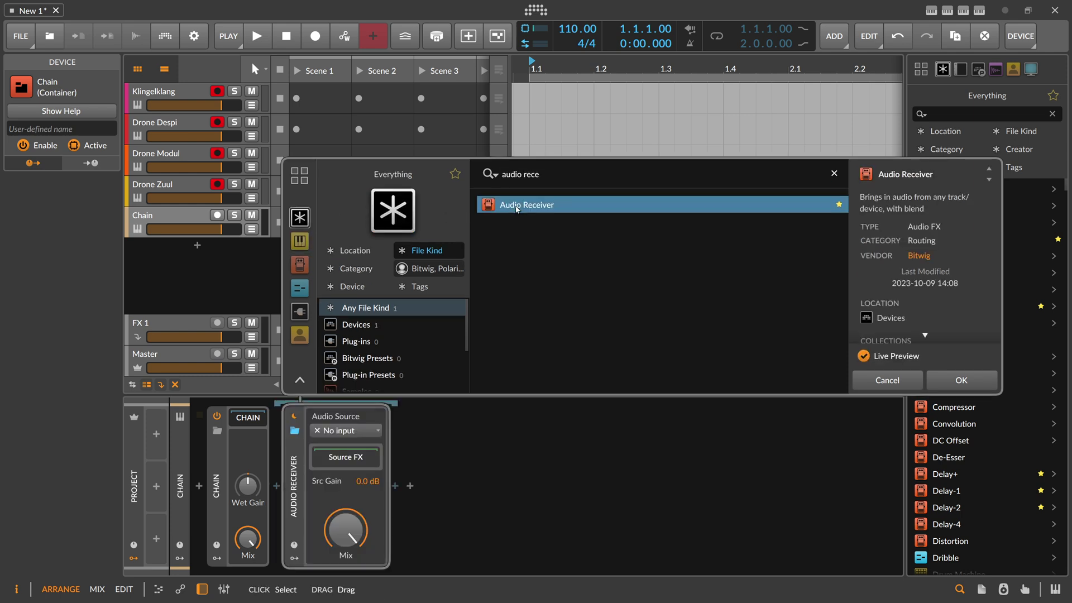
{"action": "key", "text": "Return"}
{"action": "left_click", "coordinate": [353, 433]}
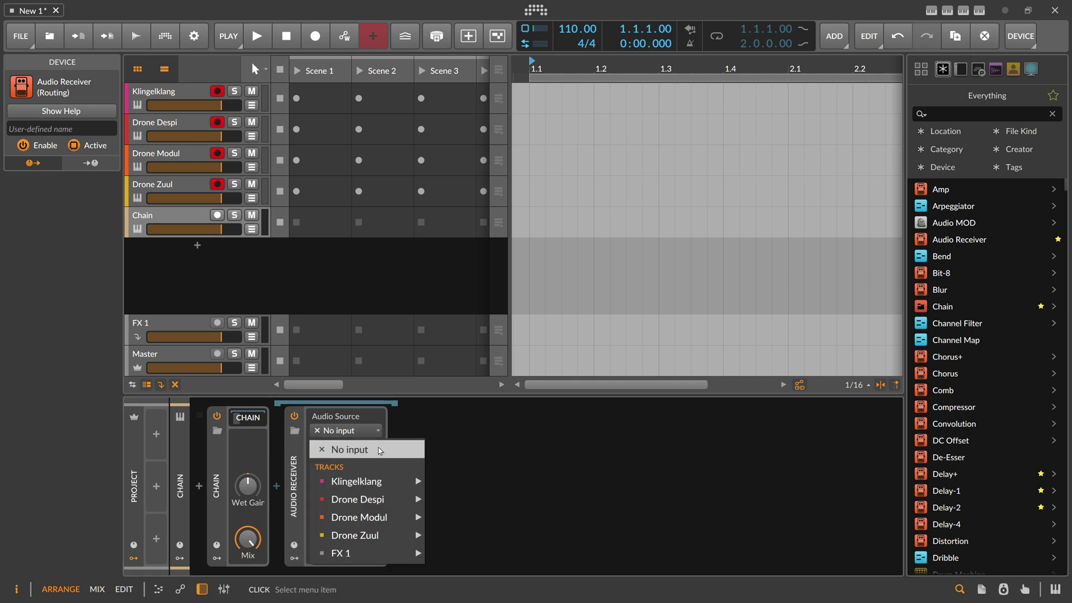
{"action": "mouse_move", "coordinate": [372, 481]}
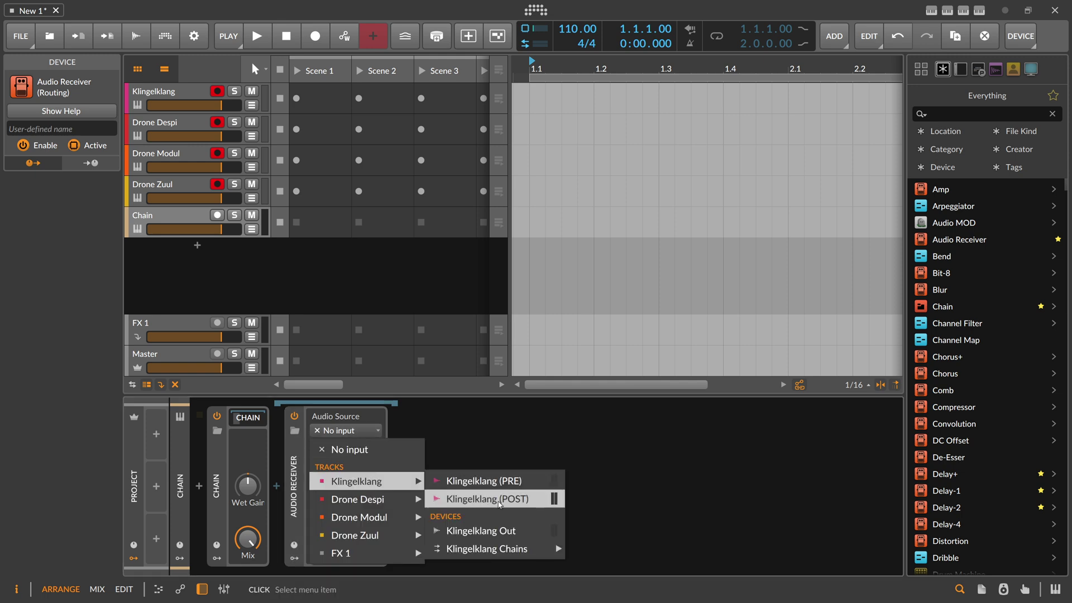
{"action": "left_click", "coordinate": [498, 504]}
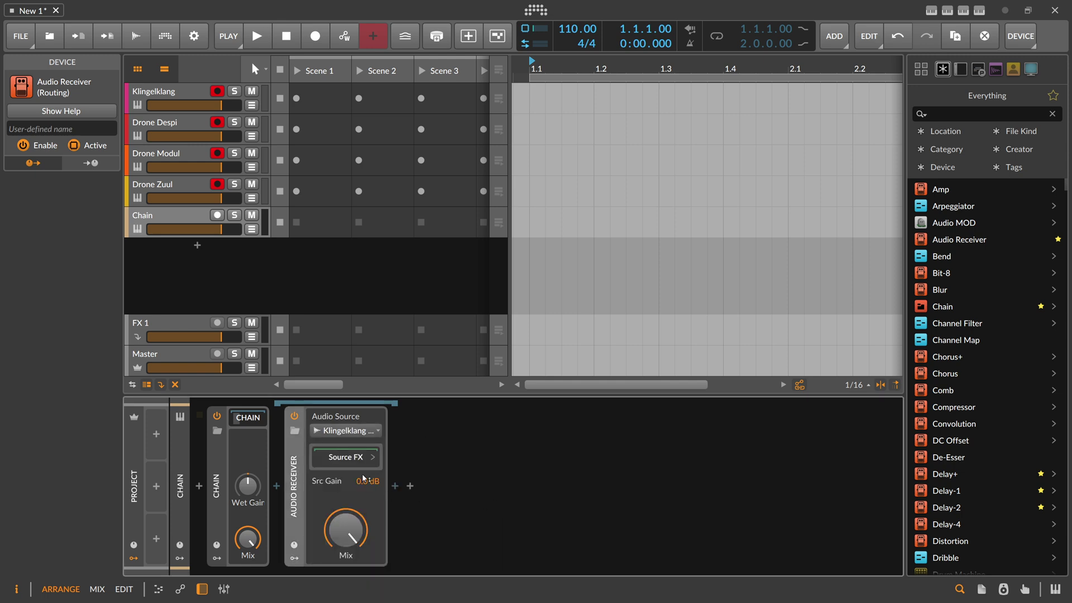
- Duplicate the Audio Receiver with its Mix at minimum and set the copy's audio source to Drone Despi
{"action": "key", "text": "ctrl+d"}
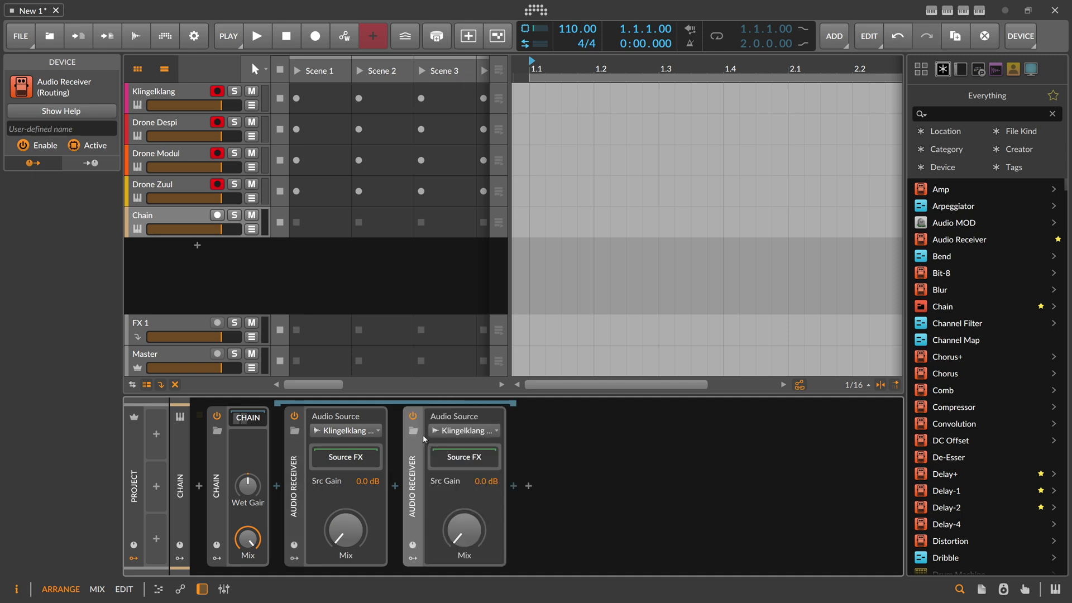
{"action": "left_click", "coordinate": [464, 431]}
{"action": "mouse_move", "coordinate": [483, 499]}
{"action": "left_click", "coordinate": [659, 514]}
- Create two more Audio Receiver copies, one sourced from Drone Modul and the other from Drone Zuul (POST)
{"action": "key", "text": "ctrl+d"}
{"action": "left_click", "coordinate": [584, 430]}
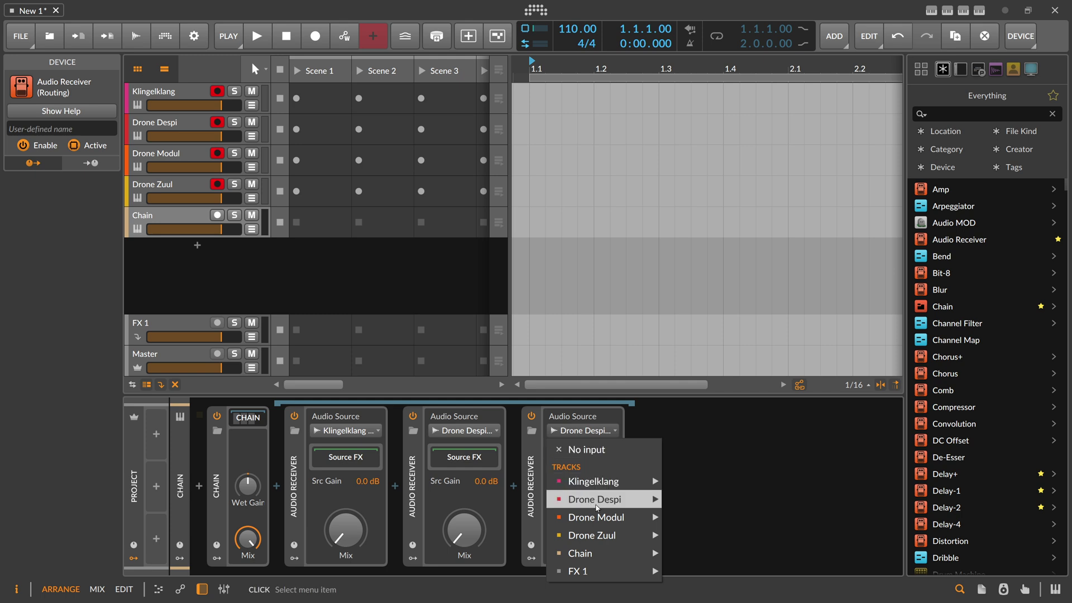
{"action": "mouse_move", "coordinate": [614, 512]}
{"action": "left_click", "coordinate": [712, 531]}
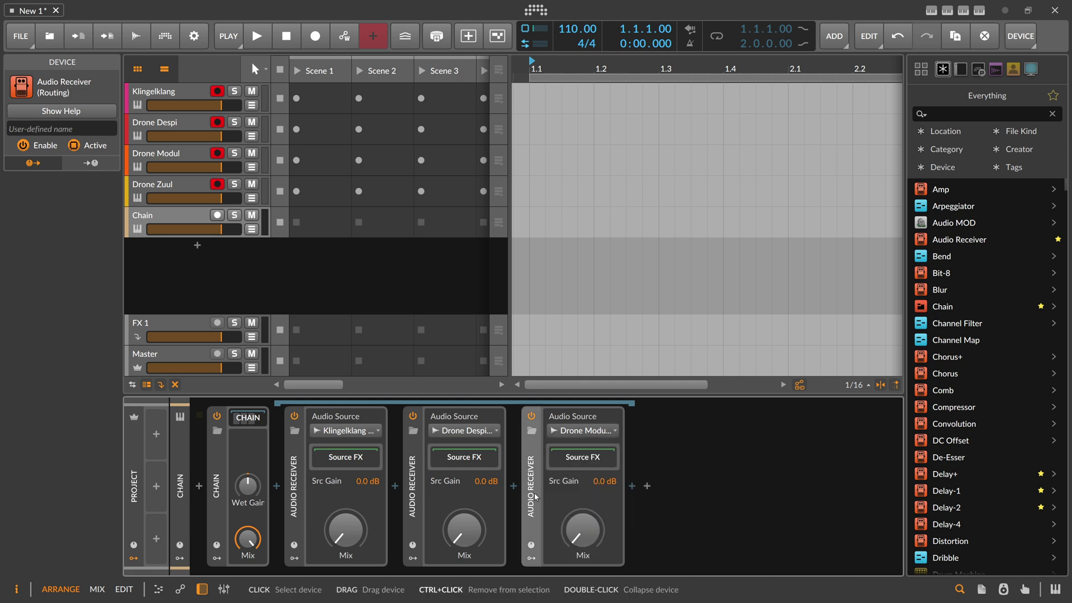
{"action": "key", "text": "ctrl+d"}
{"action": "left_click", "coordinate": [702, 430]}
{"action": "mouse_move", "coordinate": [715, 535]}
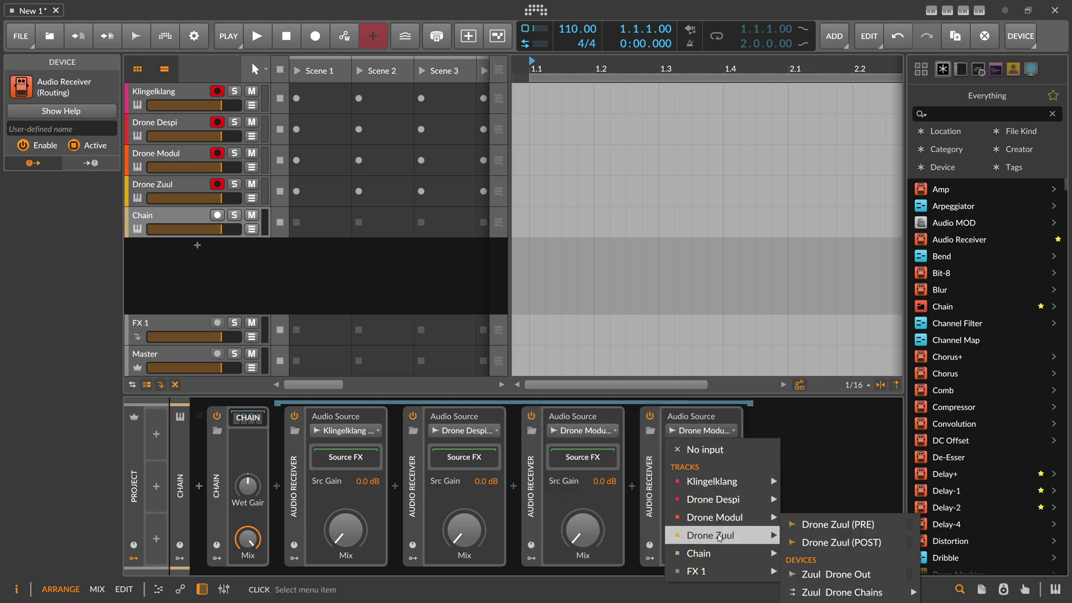
{"action": "left_click", "coordinate": [816, 542]}
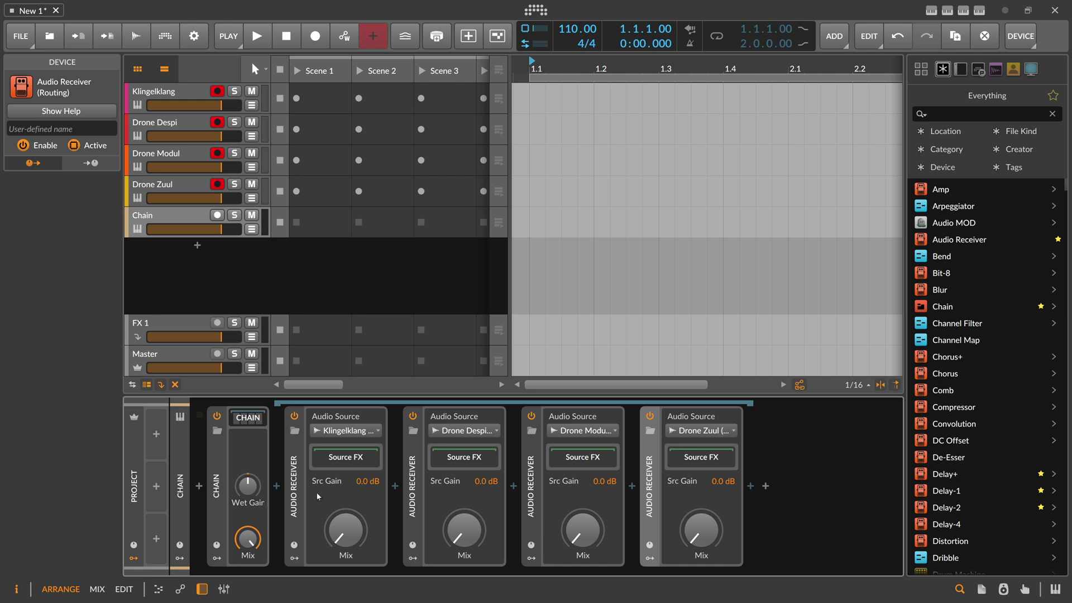
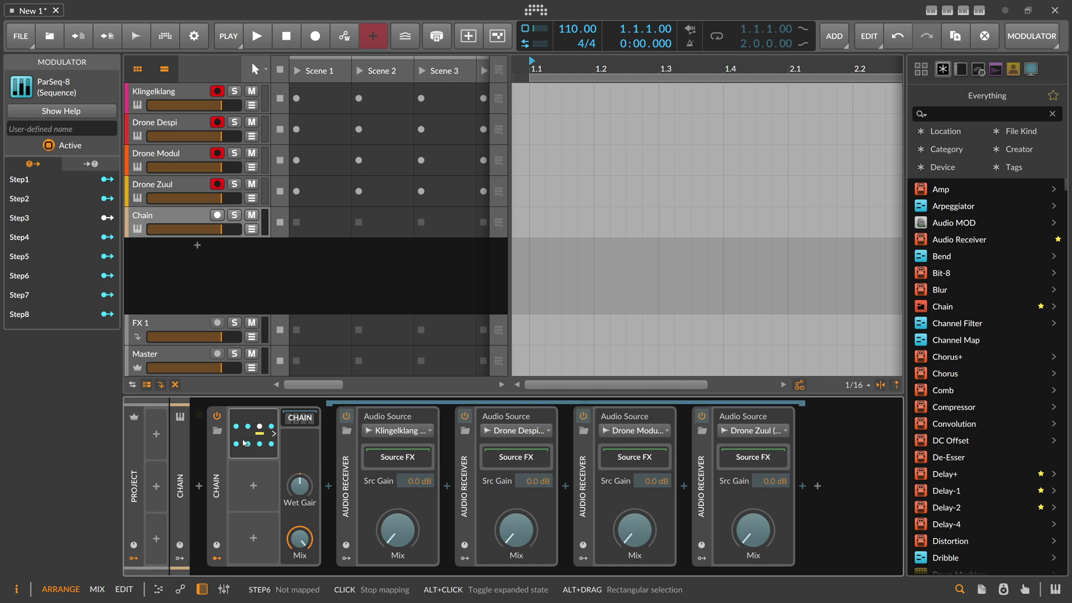
- Expand the Chain's ParSeq-8 modulator and set its sequence length to 4 steps
{"action": "left_click", "coordinate": [274, 434]}
{"action": "left_click_drag", "start_coordinate": [293, 530], "coordinate": [293, 553]}
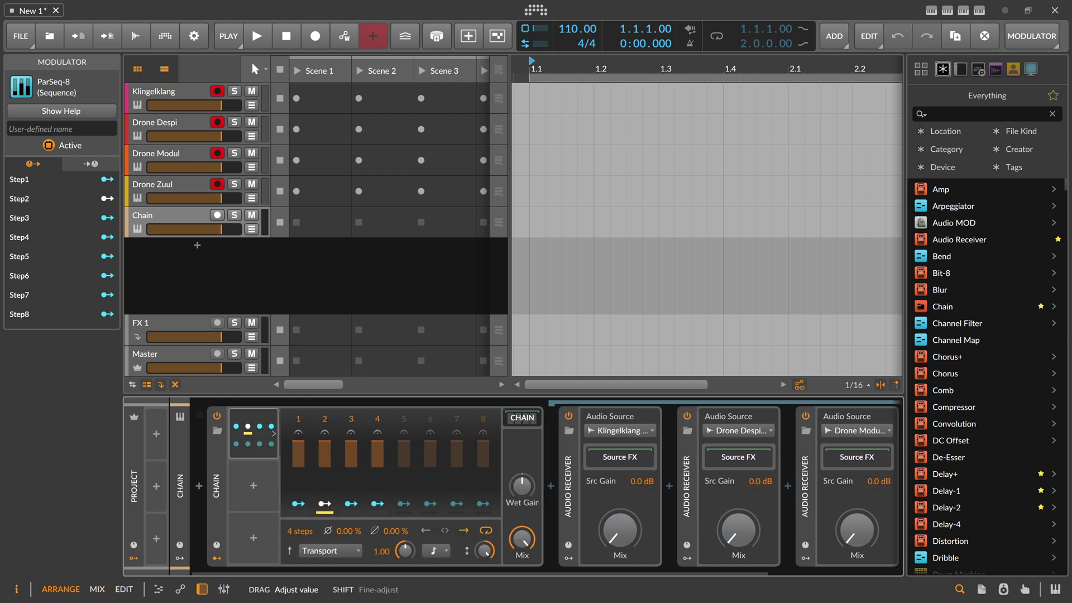
- Map ParSeq-8 Step1, Step2 and Step3 to the Mix of the Klingelklang, Drone Despi and Drone Modul receivers at full amount
{"action": "left_click", "coordinate": [304, 504]}
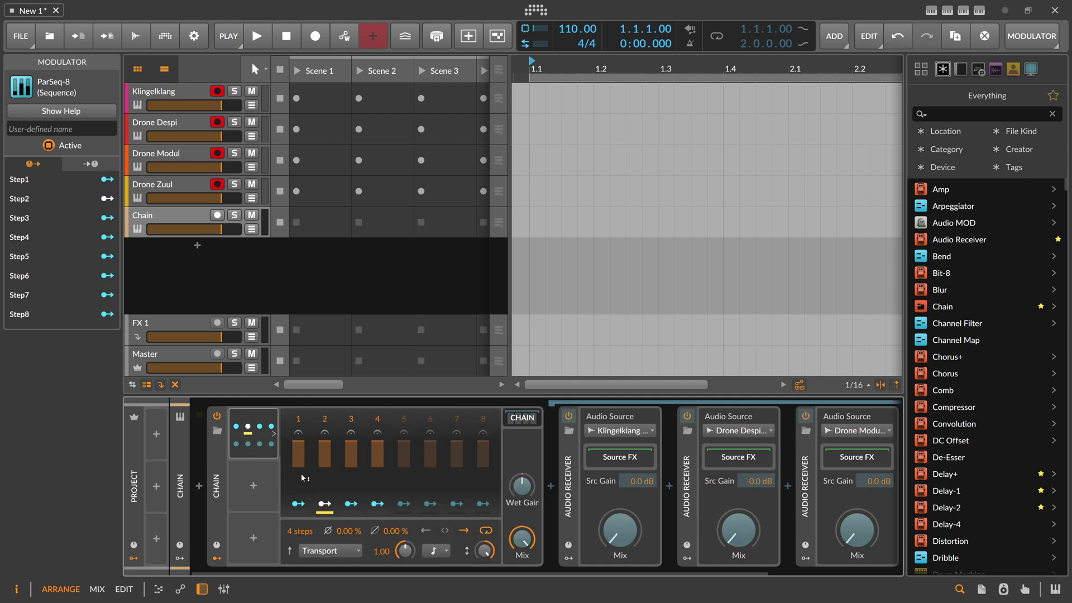
{"action": "left_click", "coordinate": [620, 529]}
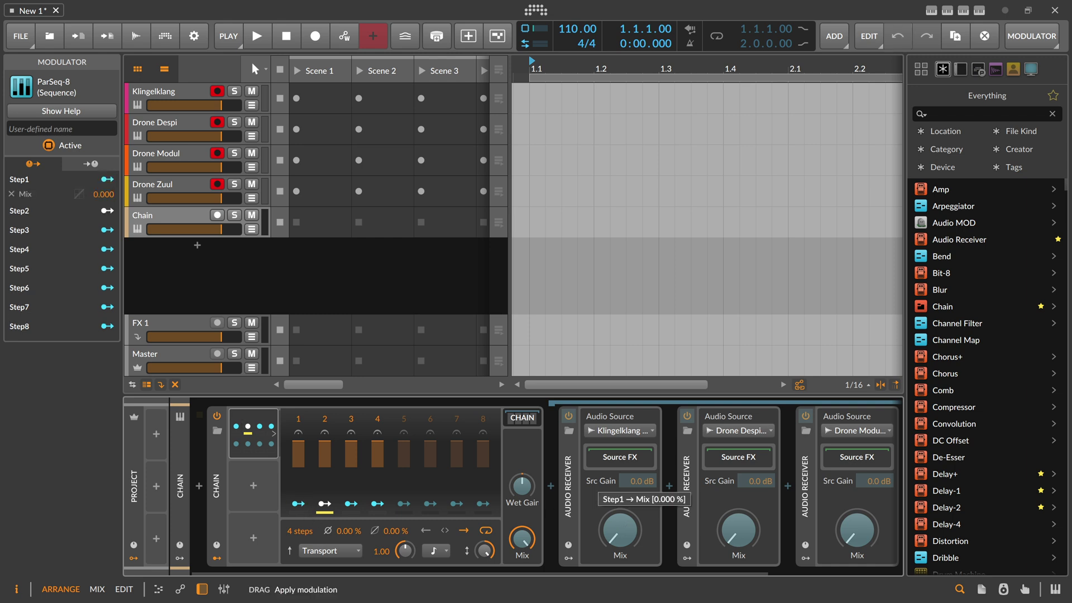
{"action": "left_click", "coordinate": [328, 504]}
{"action": "left_click", "coordinate": [740, 520]}
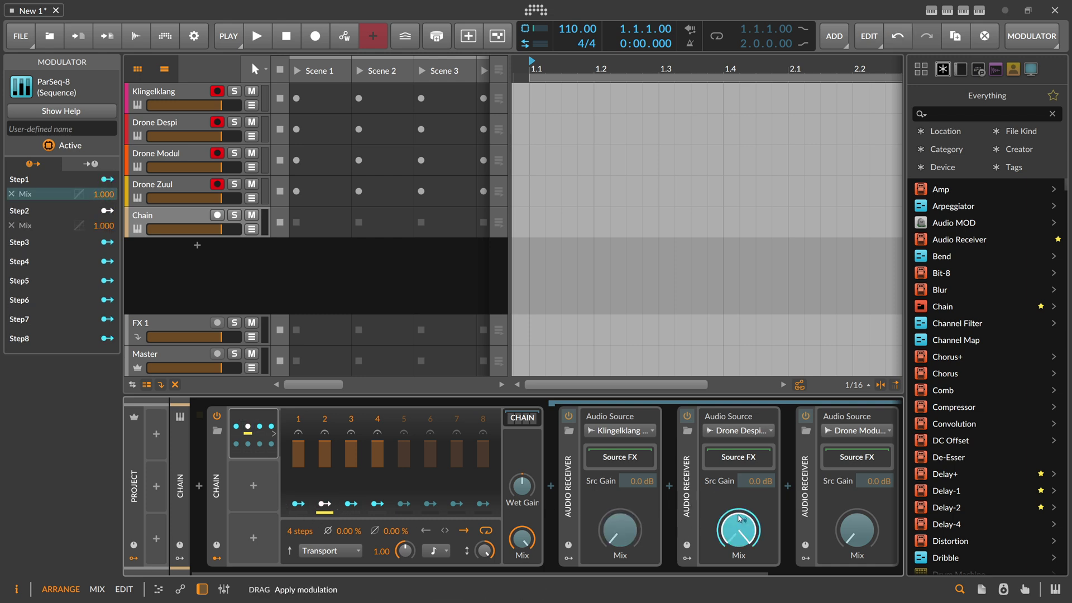
{"action": "left_click", "coordinate": [351, 503]}
{"action": "left_click", "coordinate": [857, 529]}
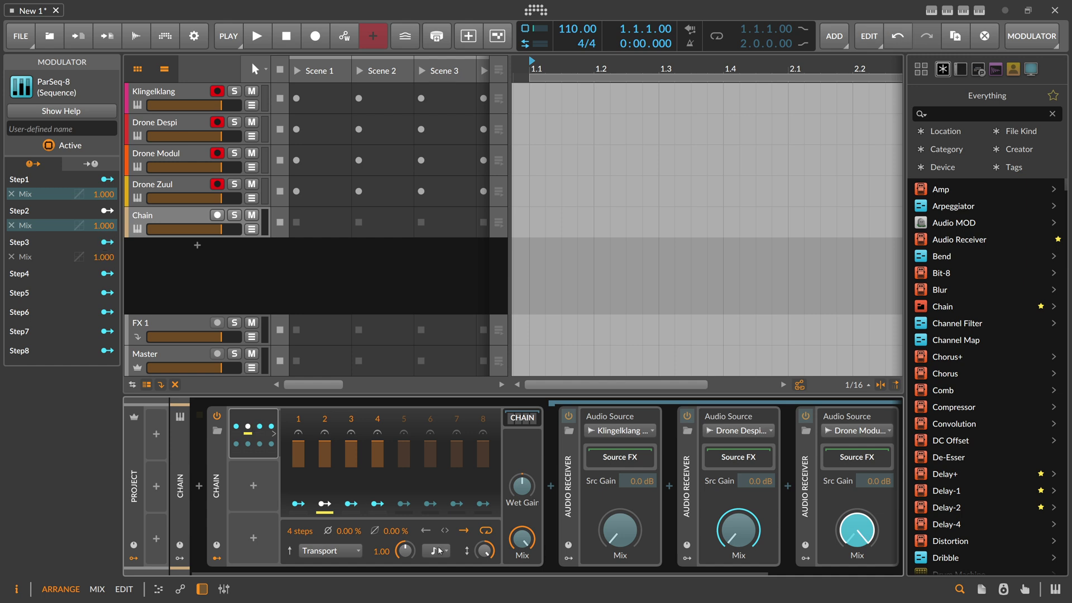
- Map ParSeq-8 Step4 to the Mix of the Drone Zuul Audio Receiver with a modulation amount of 1.000
{"action": "left_click_drag", "start_coordinate": [395, 573], "coordinate": [442, 574]}
{"action": "left_click", "coordinate": [320, 504]}
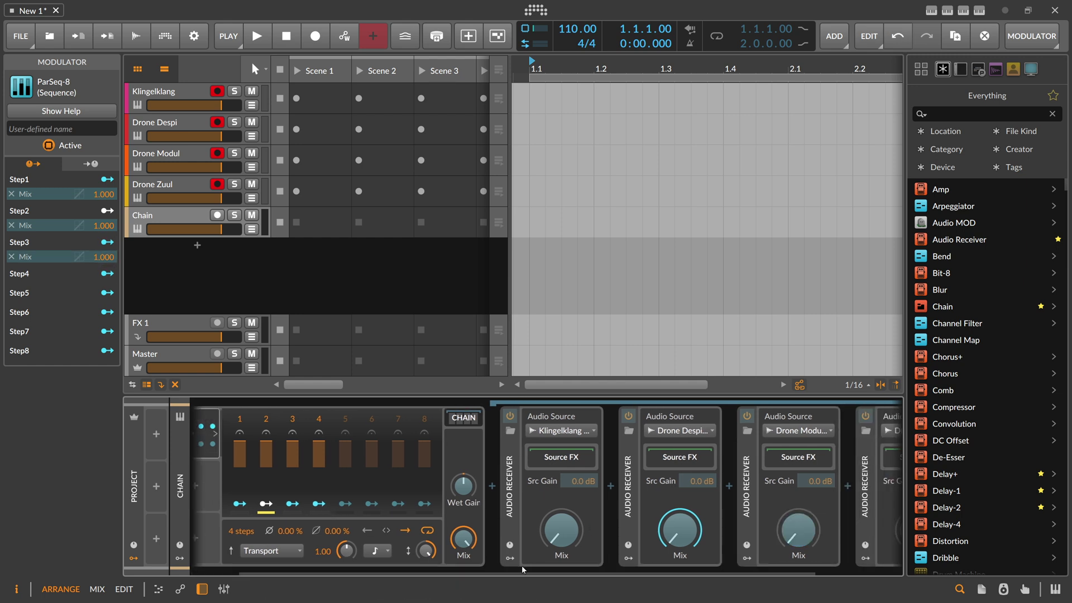
{"action": "left_click_drag", "start_coordinate": [523, 573], "coordinate": [303, 551]}
{"action": "left_click", "coordinate": [830, 528]}
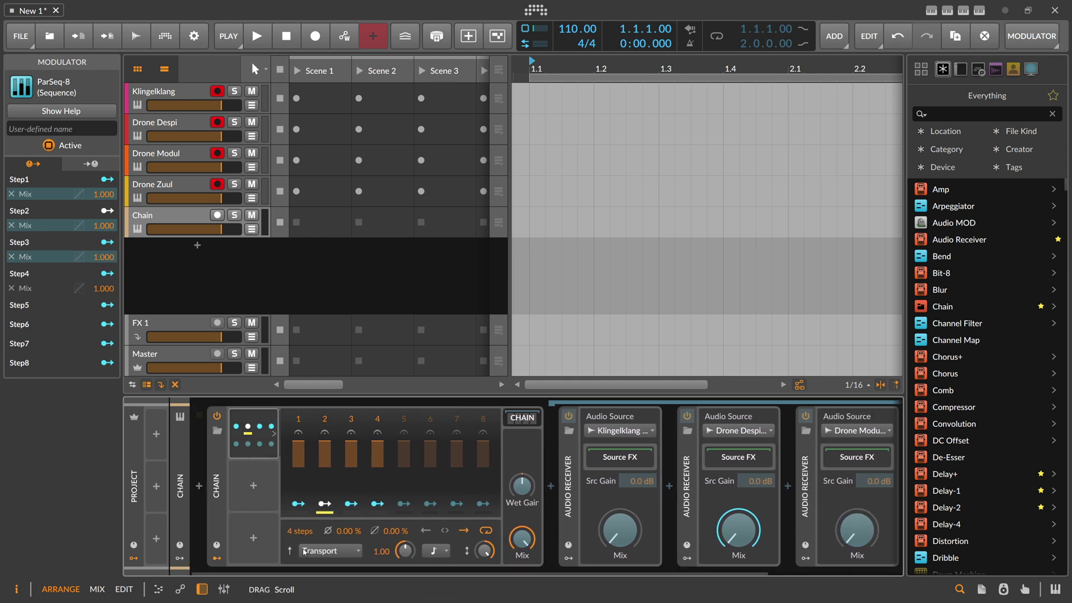
{"action": "left_click", "coordinate": [377, 504]}
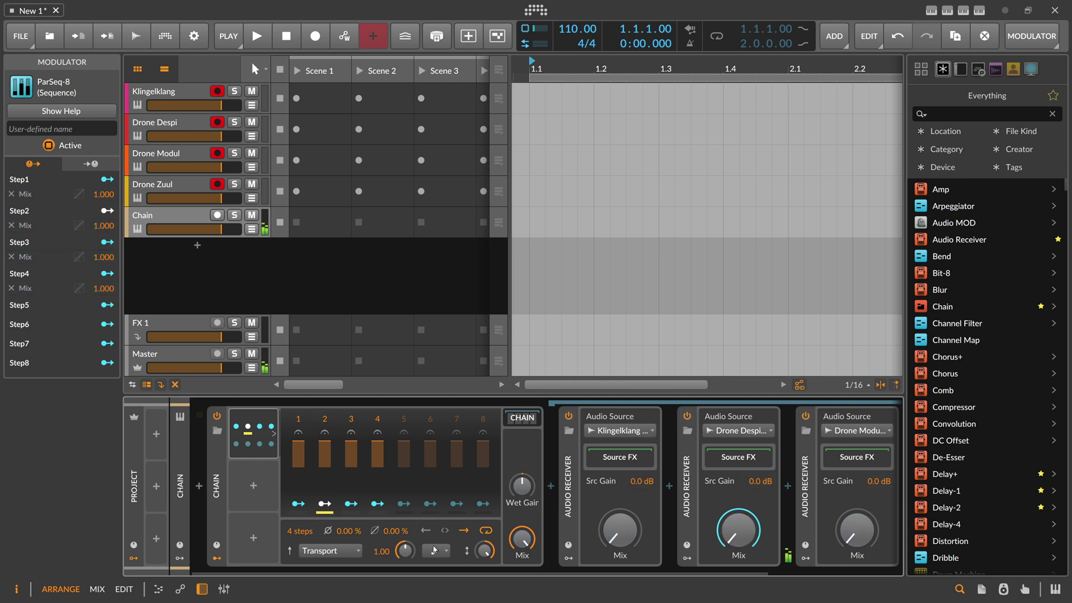
- Start playback with the arranger loop enabled over the first two bars, and hide the inspector
{"action": "left_click", "coordinate": [257, 35]}
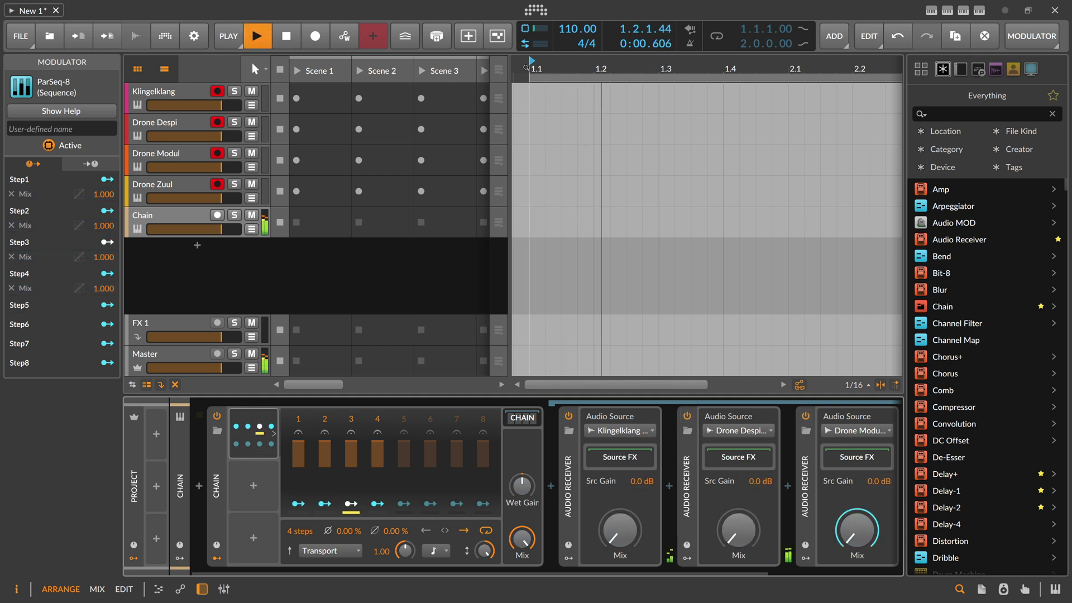
{"action": "left_click_drag", "start_coordinate": [525, 68], "coordinate": [529, 37]}
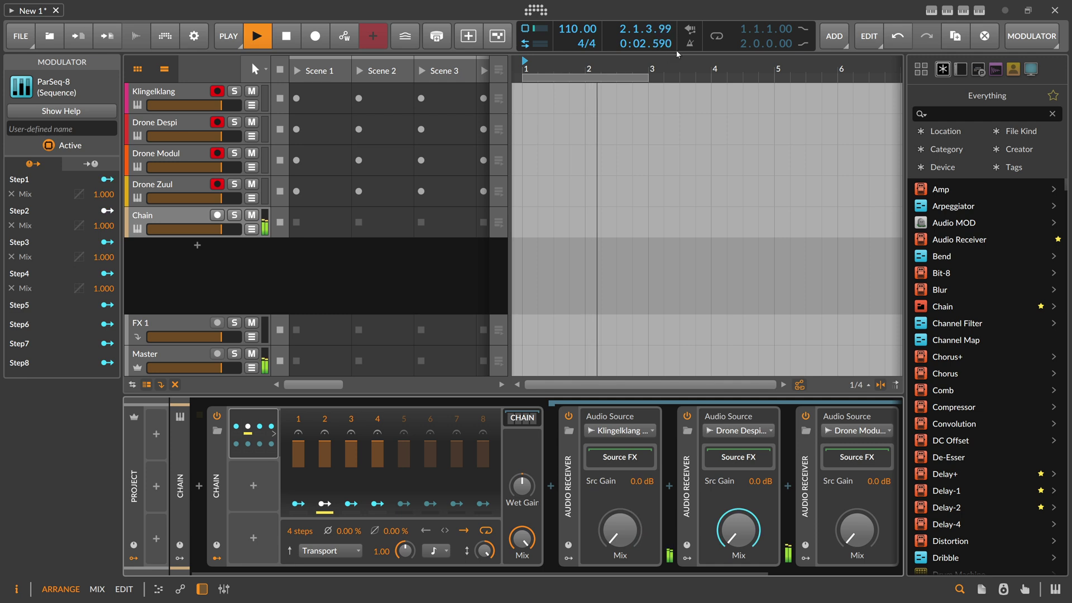
{"action": "left_click", "coordinate": [716, 37]}
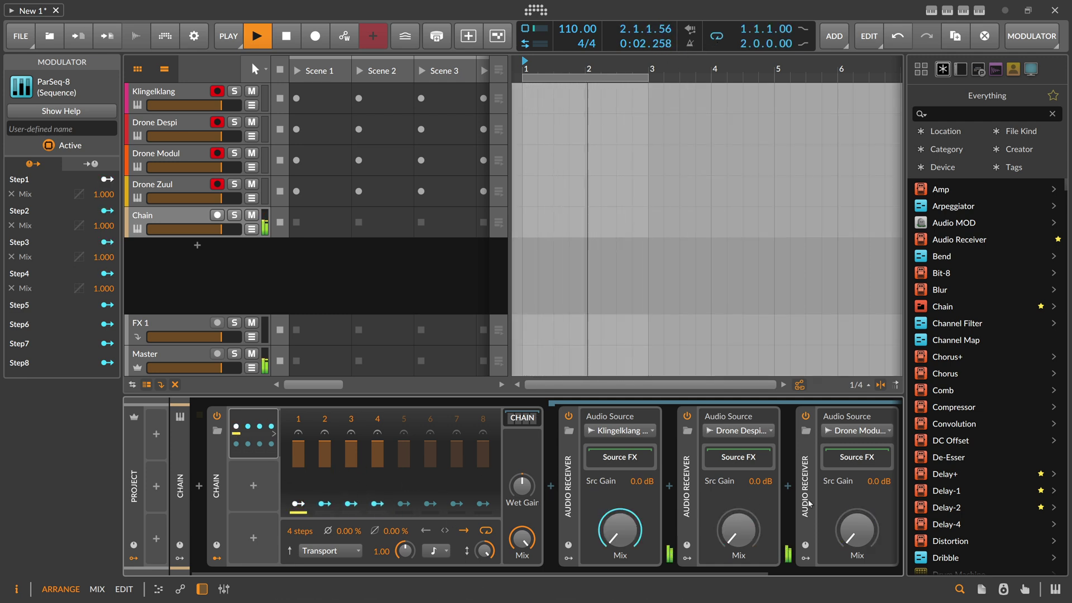
{"action": "left_click", "coordinate": [17, 590]}
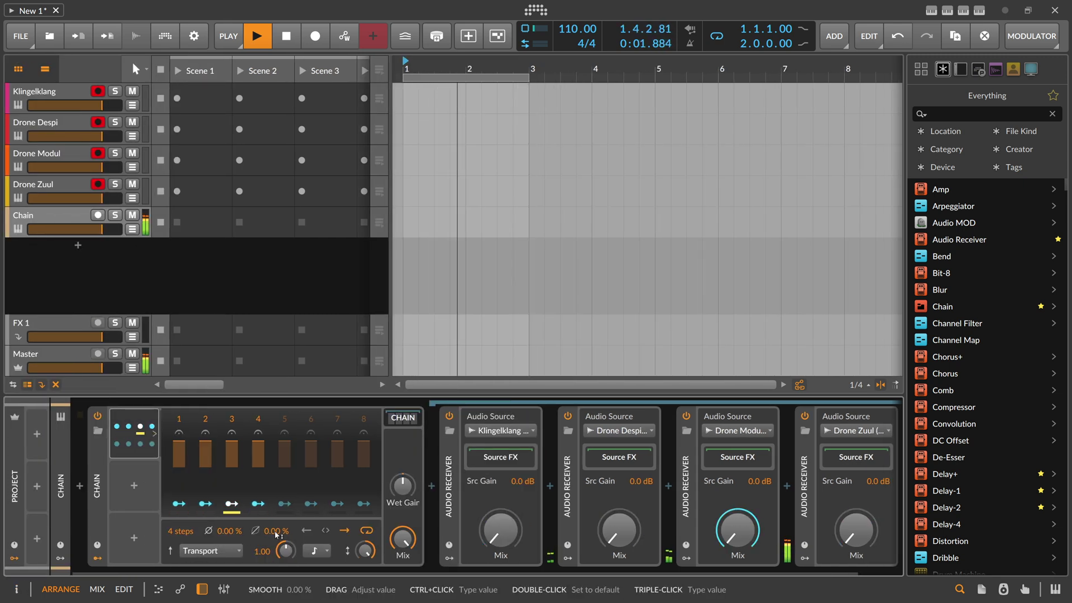
- Set the ParSeq-8 smoothing to 48.0 % and its timebase to 8th note, then try other rates and restore the default 1.00
{"action": "mouse_move", "coordinate": [277, 534]}
{"action": "left_mouse_down"}
{"action": "mouse_move", "coordinate": [276, 502]}
{"action": "mouse_move", "coordinate": [281, 543]}
{"action": "left_mouse_up"}
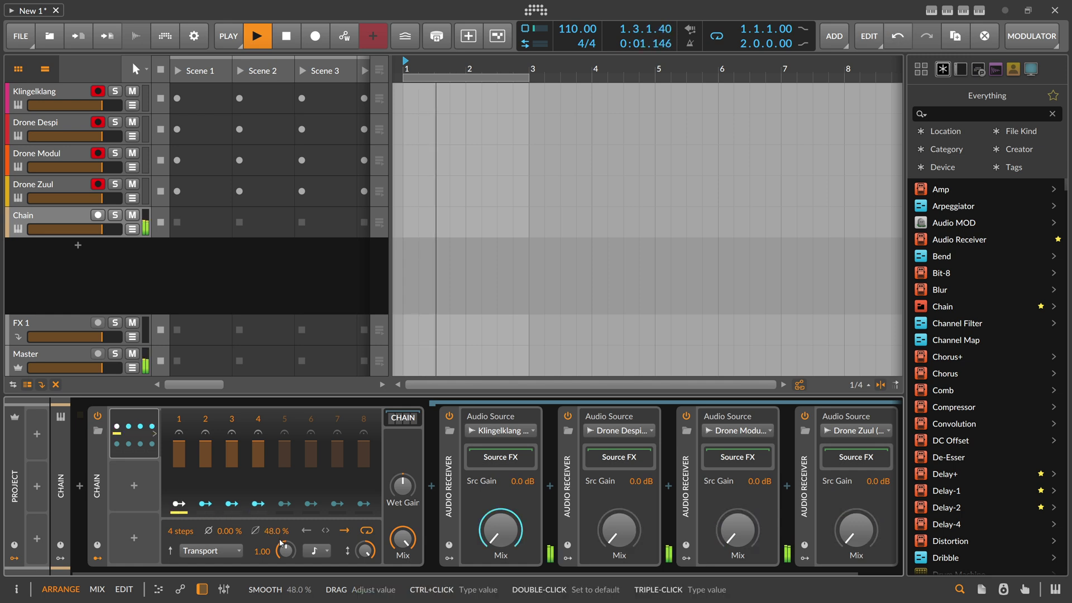
{"action": "left_click", "coordinate": [316, 550]}
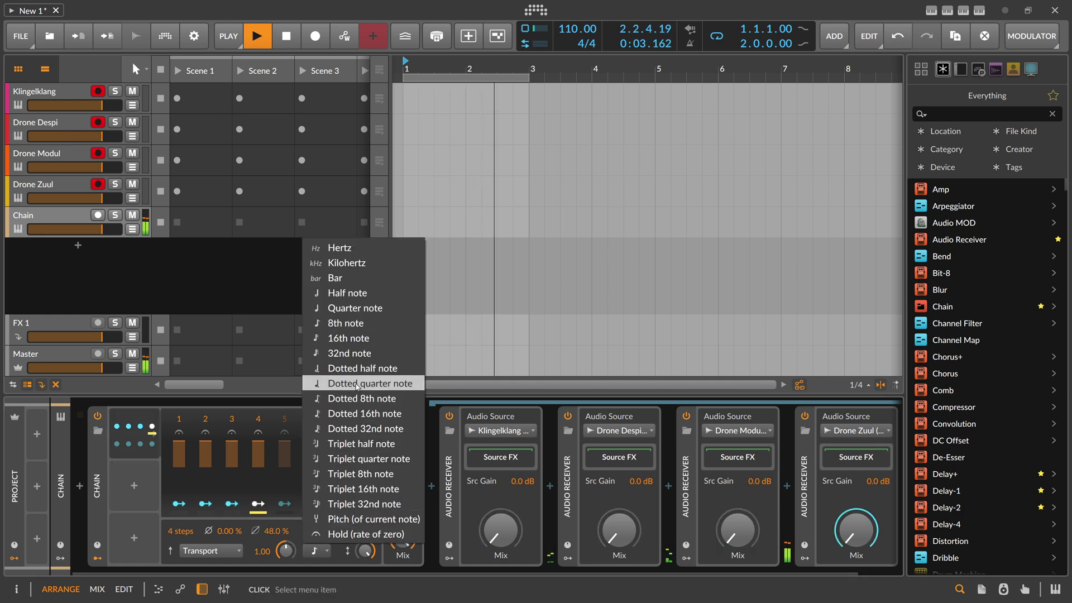
{"action": "left_click", "coordinate": [346, 323]}
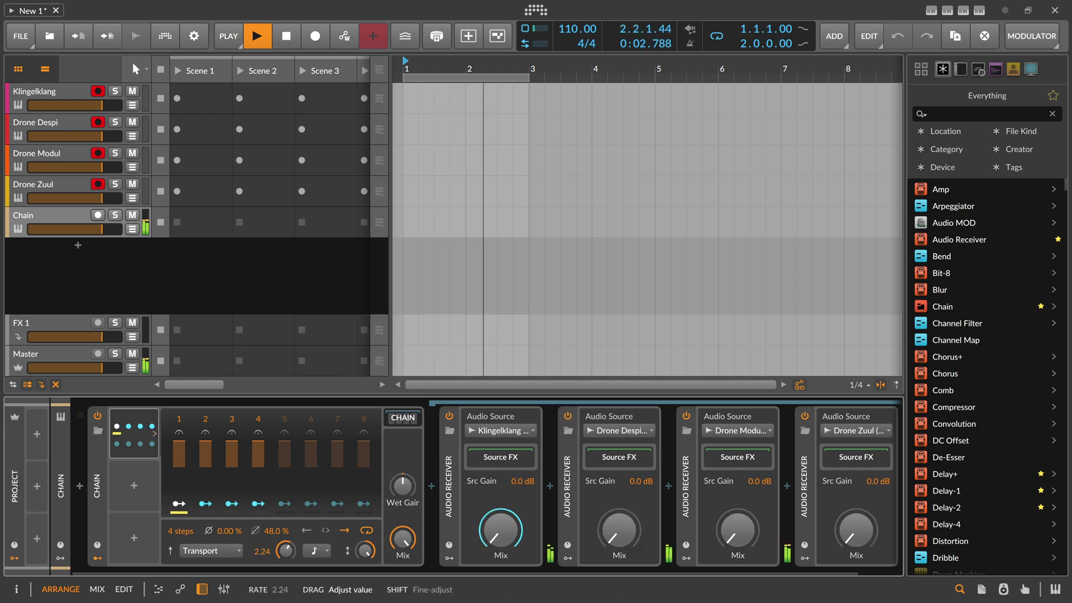
{"action": "left_click_drag", "start_coordinate": [286, 551], "coordinate": [286, 594]}
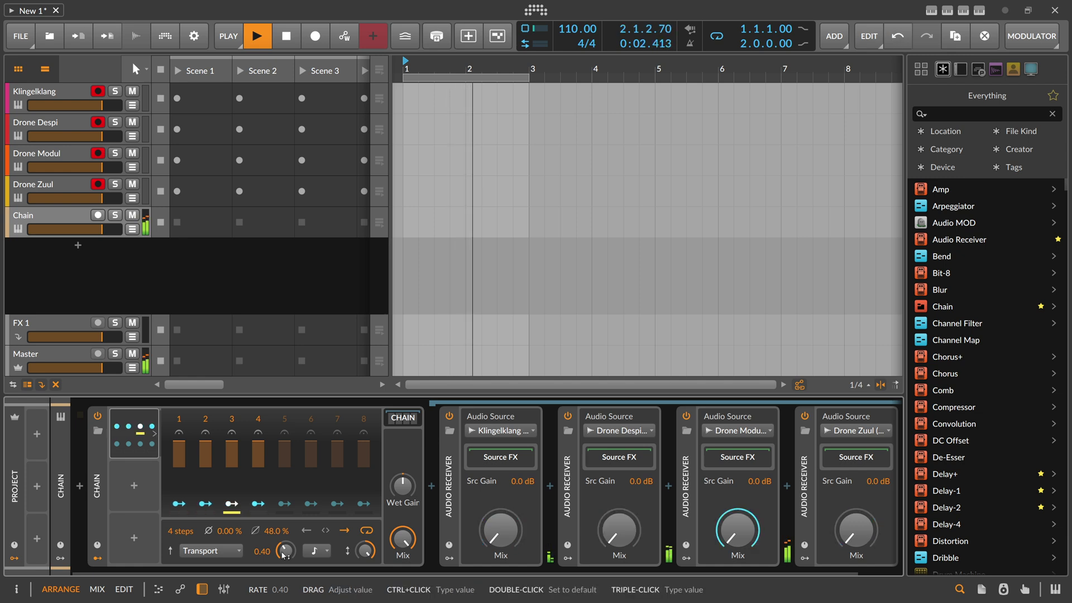
{"action": "double_click", "coordinate": [284, 551]}
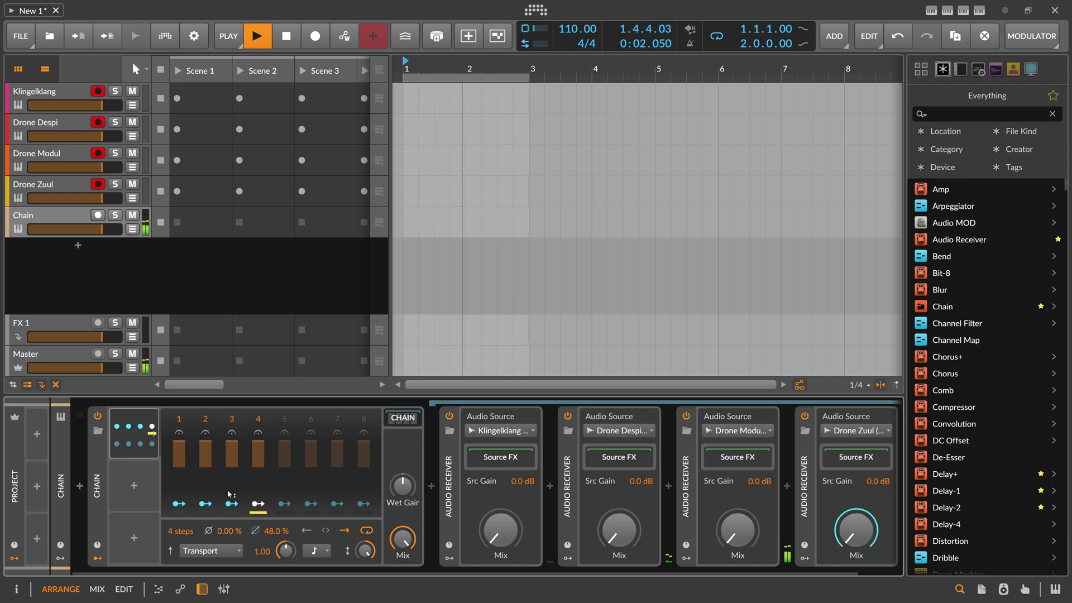
- Extend the ParSeq-8 sequence to 5 steps and map Step5 to the Mix of the Drone Modul receiver
{"action": "left_click_drag", "start_coordinate": [181, 531], "coordinate": [181, 525]}
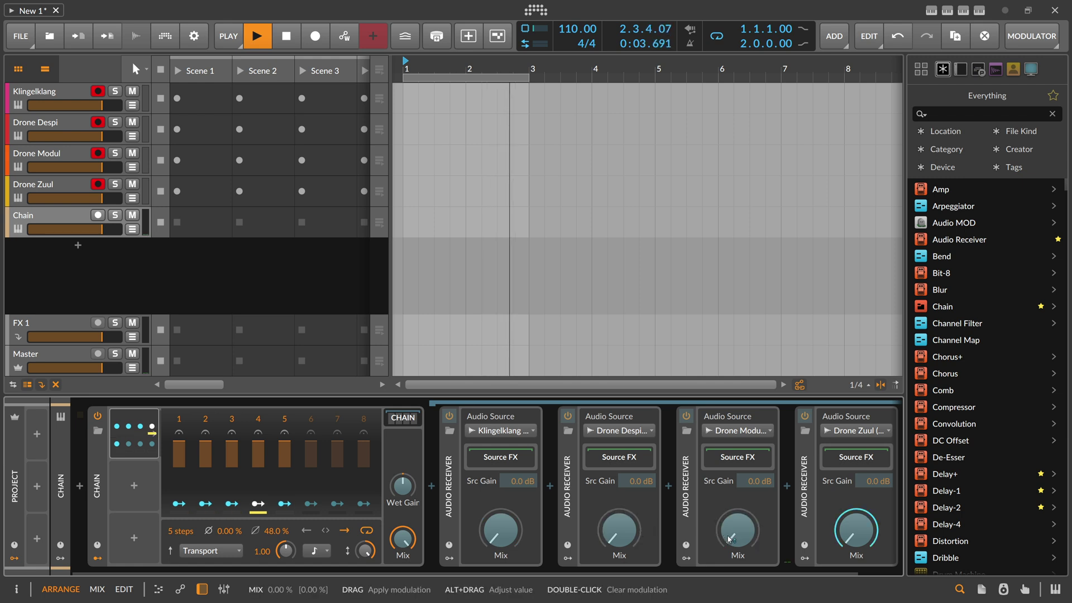
{"action": "left_click_drag", "start_coordinate": [729, 539], "coordinate": [728, 503]}
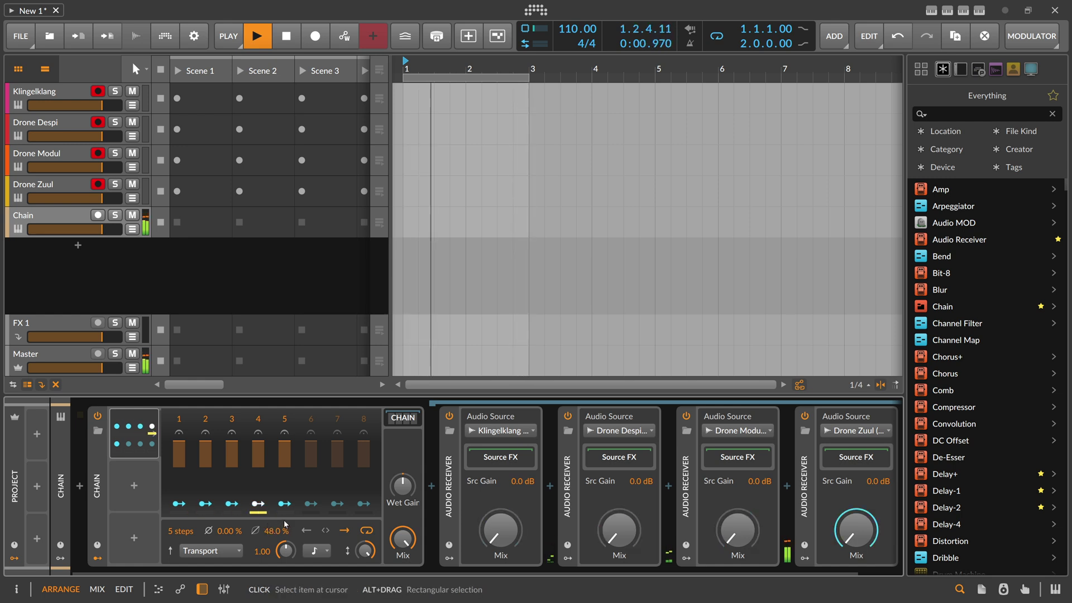
- Collapse the Chain's nested devices, insert a Delay-2 after the Chain and adjust the delay's Mix
{"action": "left_click", "coordinate": [406, 423]}
{"action": "left_click", "coordinate": [432, 485]}
{"action": "type", "text": "de"}
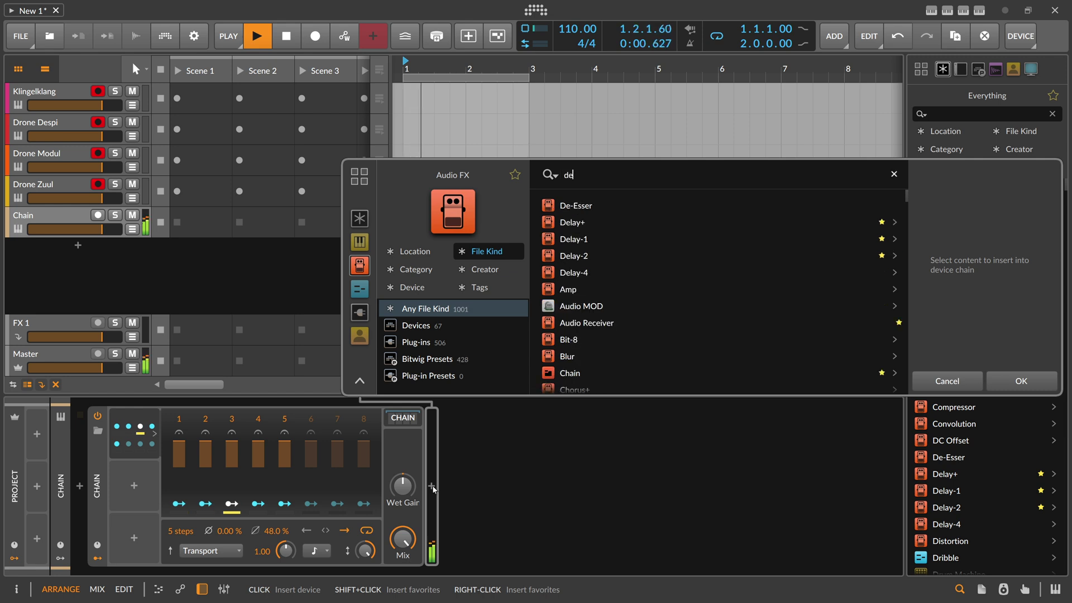
{"action": "type", "text": "lay"}
{"action": "key", "text": "Down"}
{"action": "key", "text": "Down"}
{"action": "key", "text": "Down"}
{"action": "key", "text": "Return"}
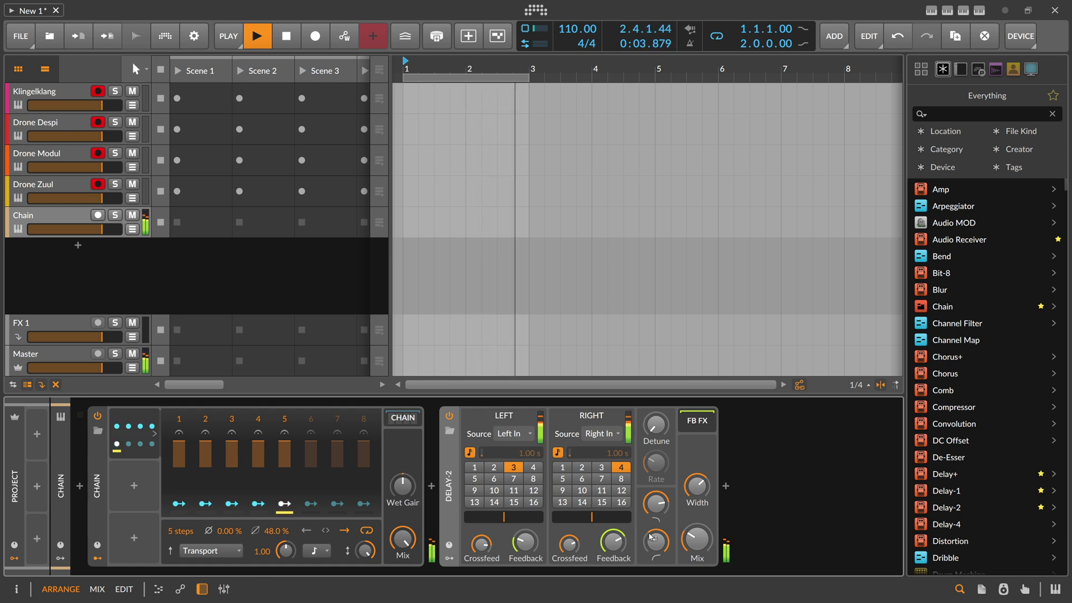
{"action": "left_click_drag", "start_coordinate": [696, 539], "coordinate": [697, 538]}
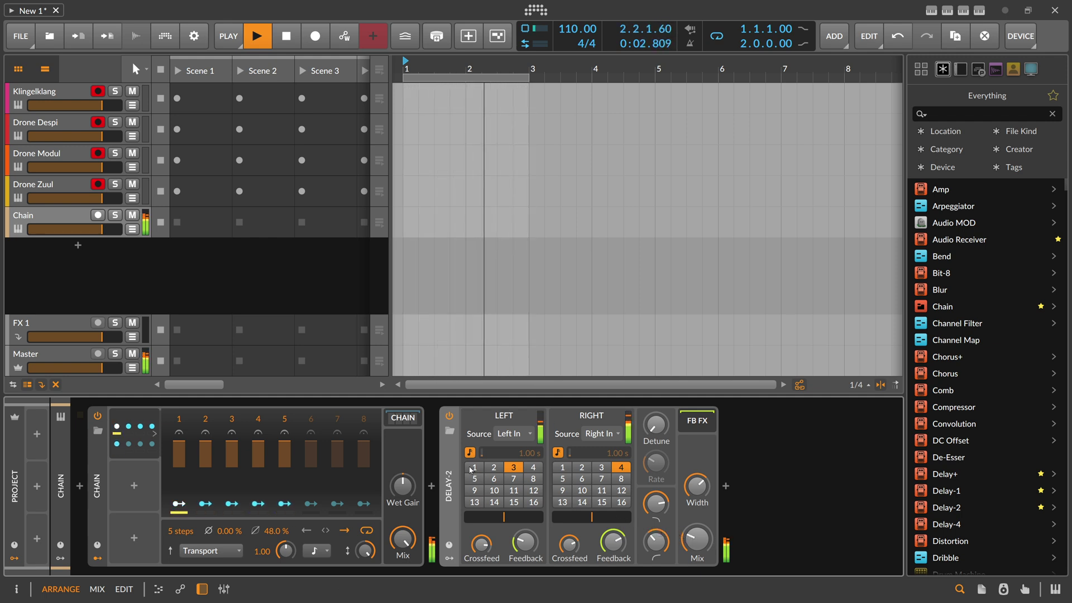
- Disarm the Drone Zuul, Drone Modul, Drone Despi and Klingelklang tracks, mute the Master track and select the Chain track
{"action": "left_click", "coordinate": [98, 184]}
{"action": "left_click", "coordinate": [98, 154]}
{"action": "left_click", "coordinate": [97, 123]}
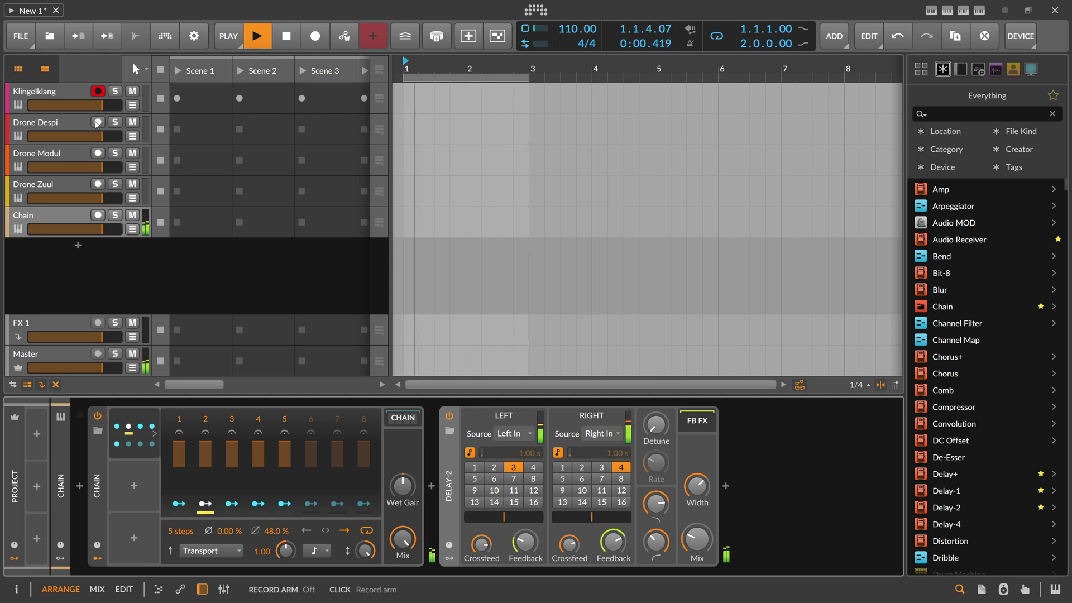
{"action": "left_click", "coordinate": [97, 91]}
{"action": "left_click", "coordinate": [133, 353]}
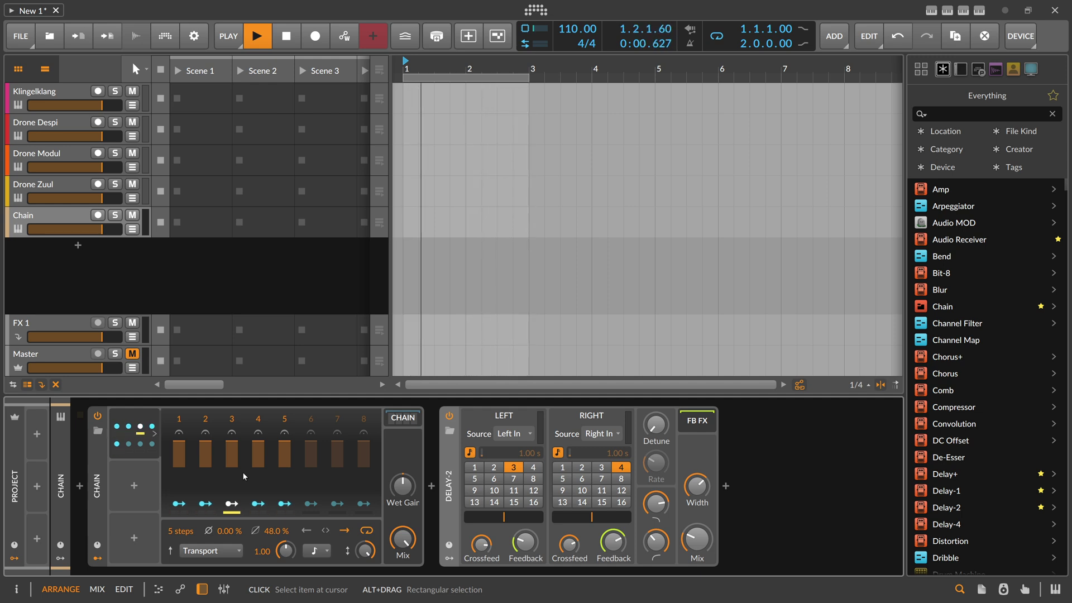
{"action": "left_click", "coordinate": [63, 220]}
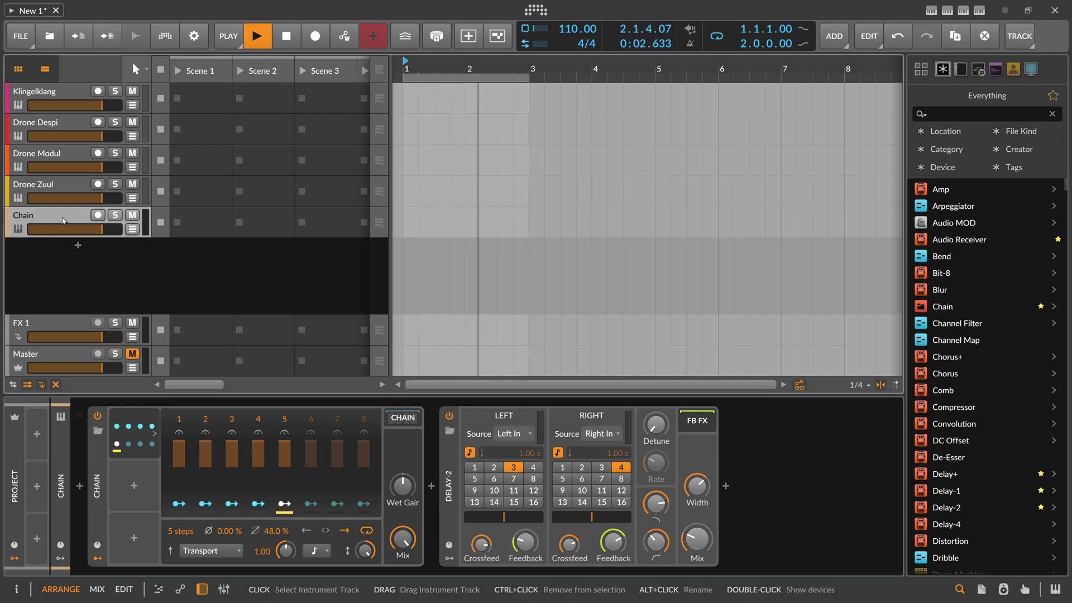